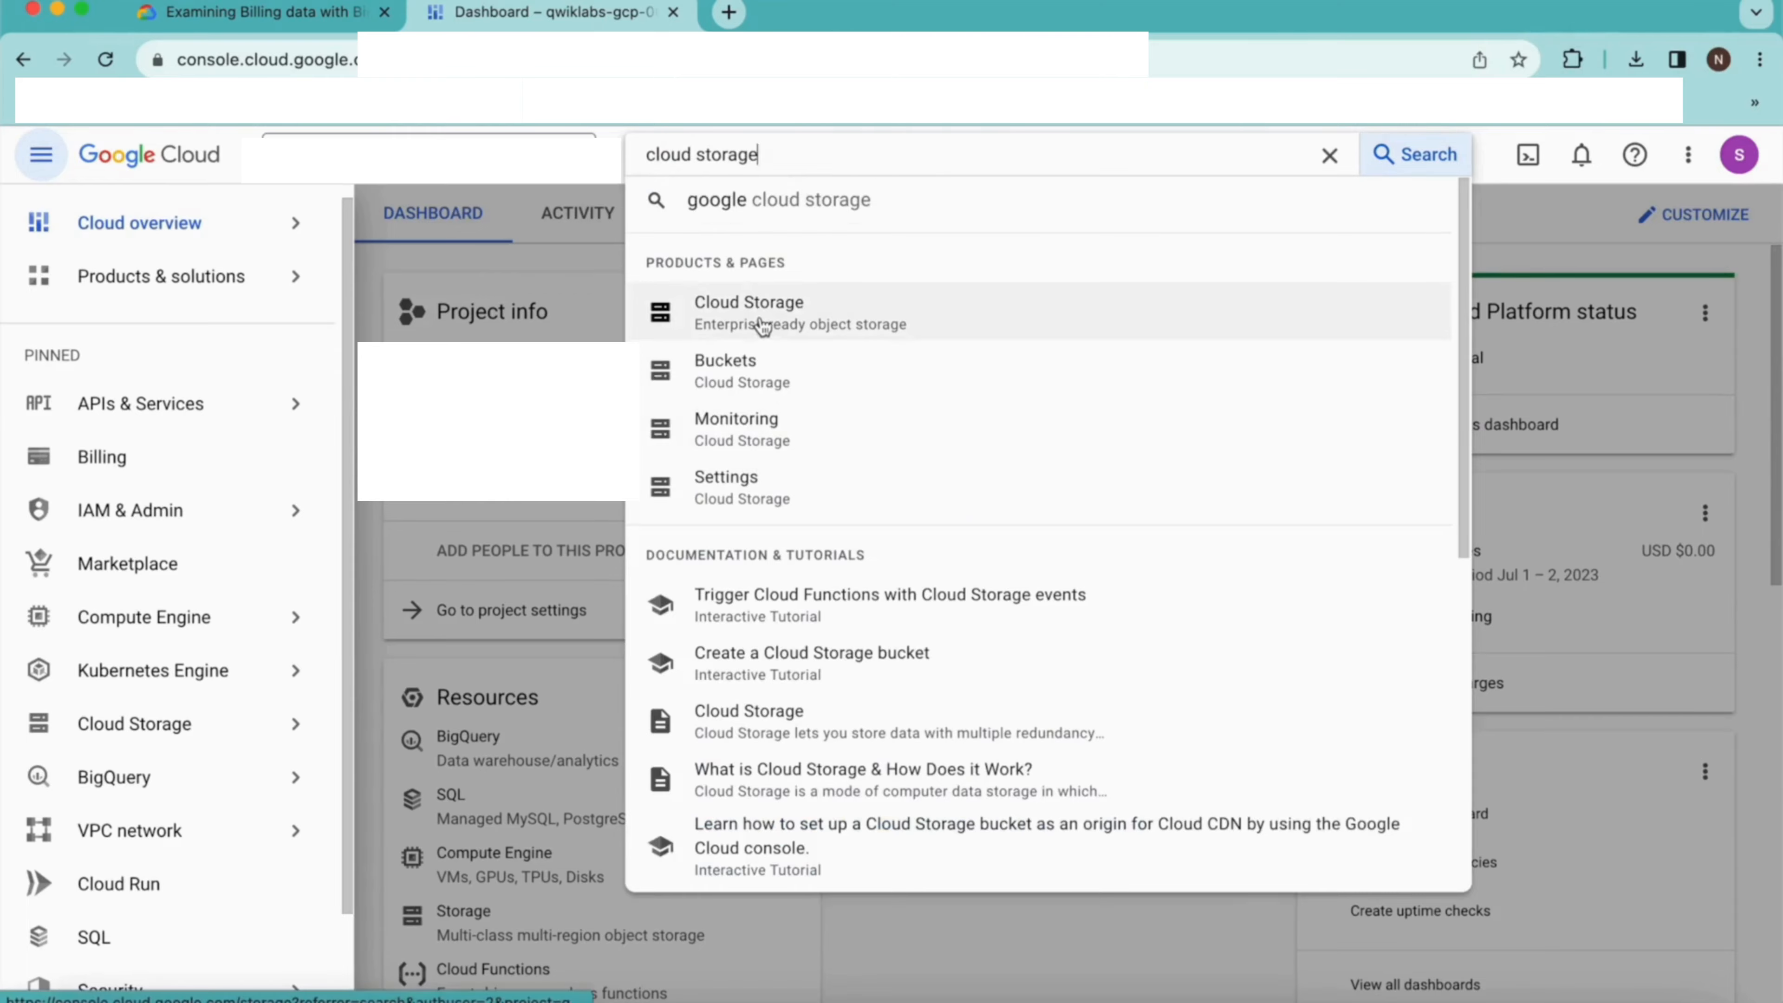
# Open the Cloud Storage buckets page and check where Cloud Storage sits in the main navigation.
pyautogui.click(762, 324)
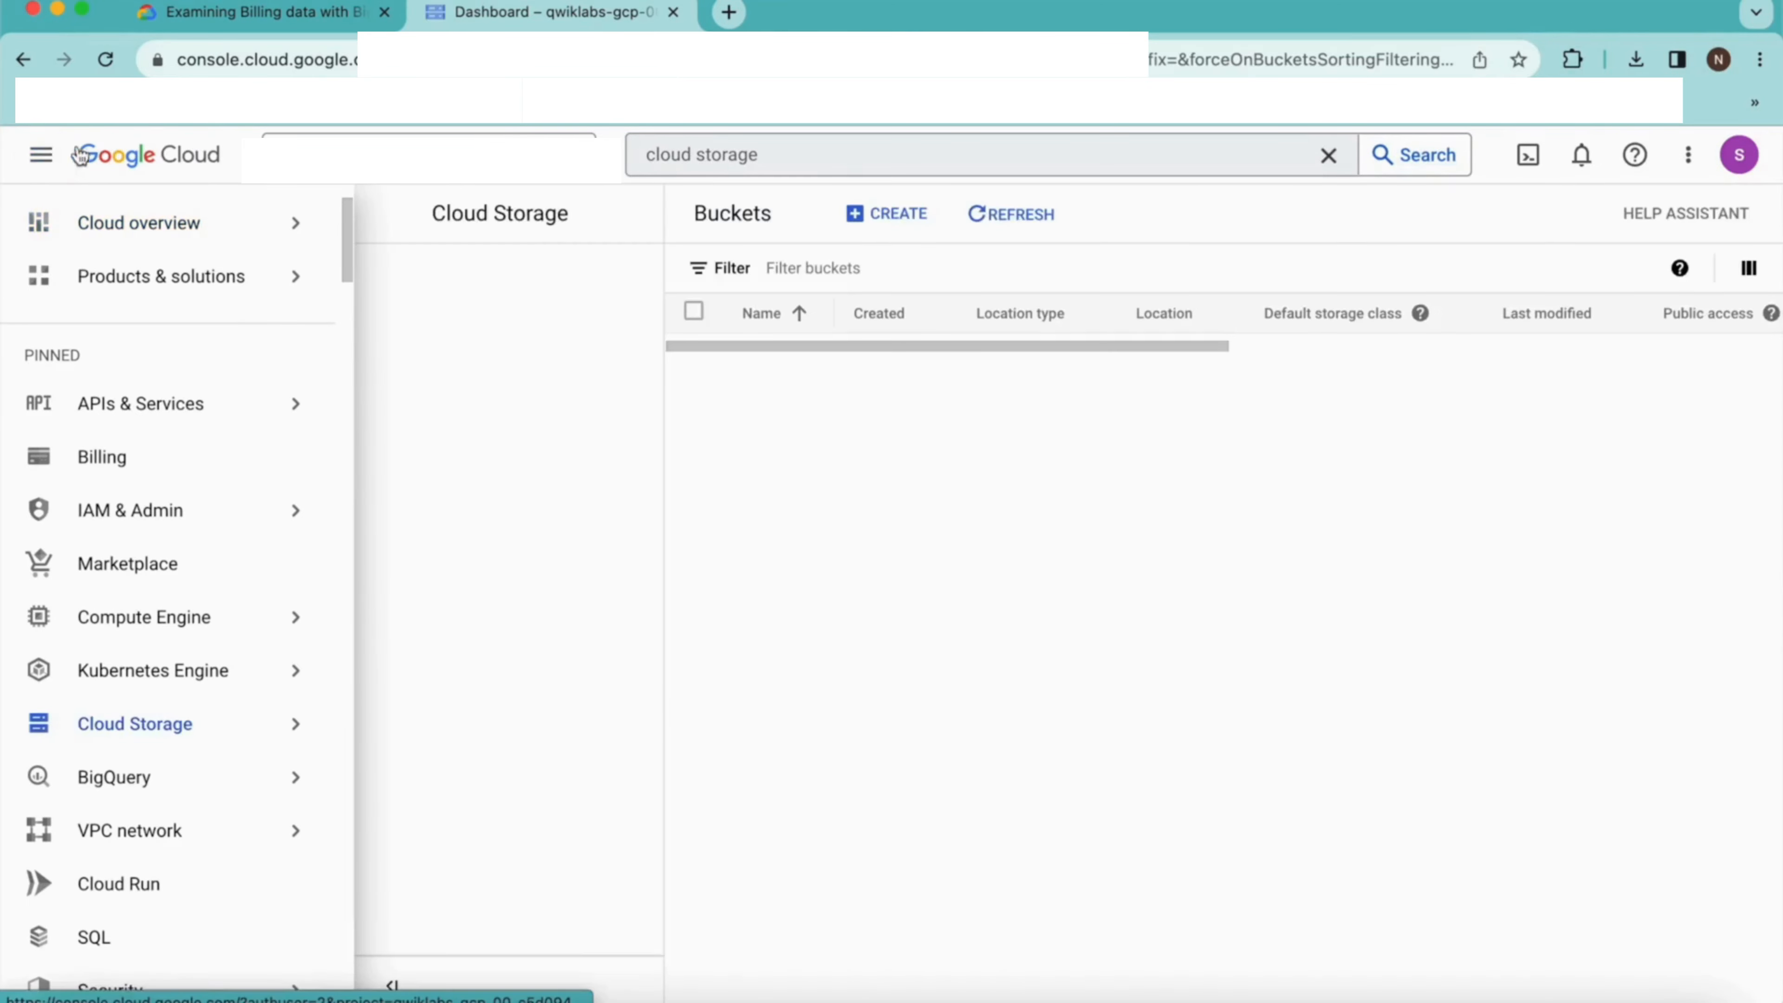
pyautogui.click(41, 154)
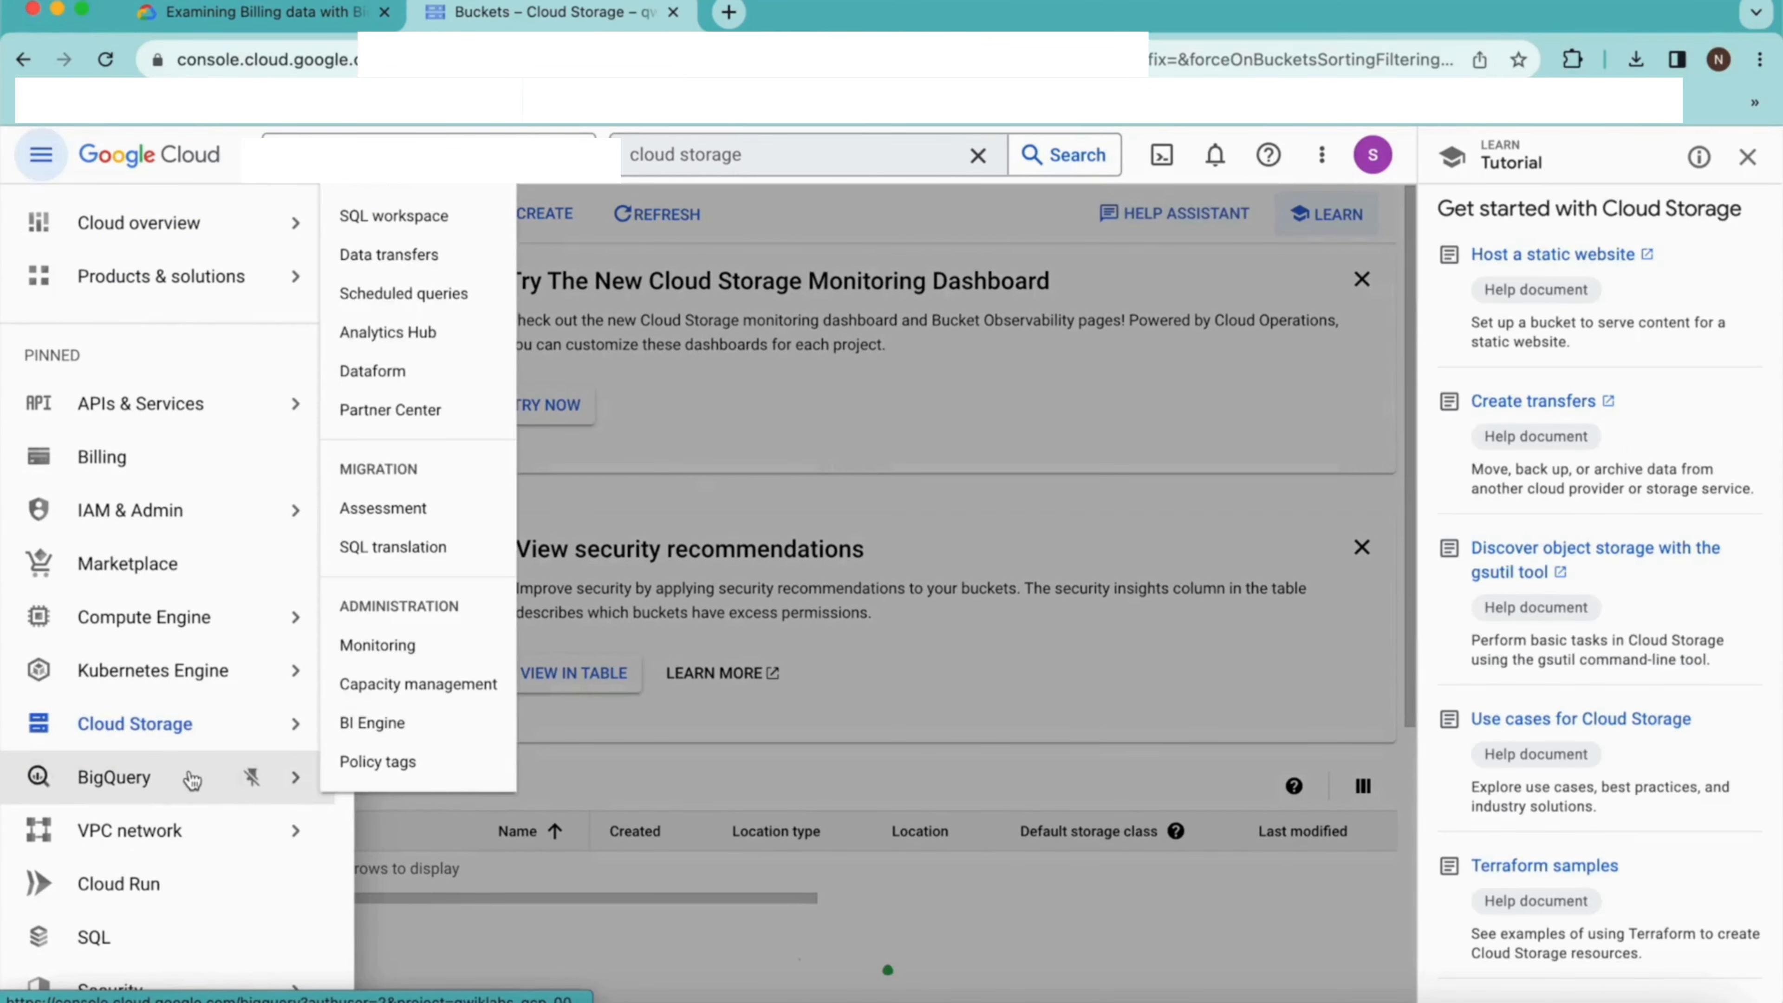
pyautogui.scroll(-10, 246, 741)
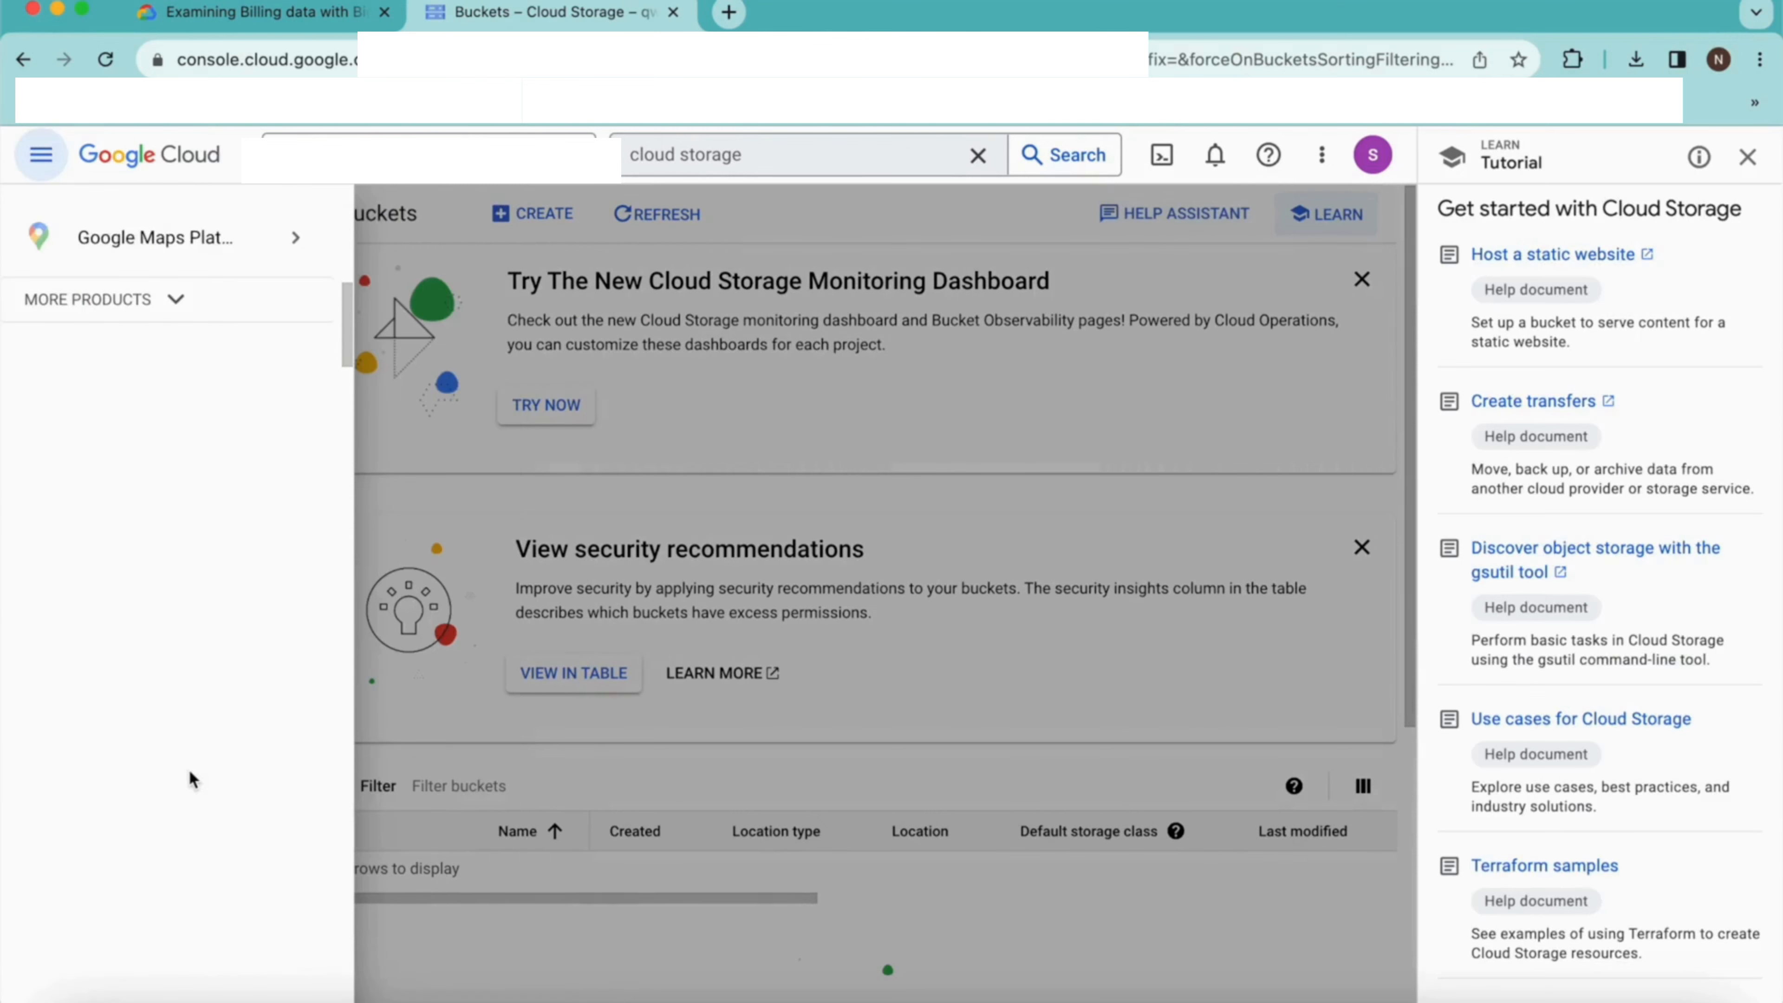
pyautogui.scroll(6, 188, 768)
pyautogui.moveTo(151, 597)
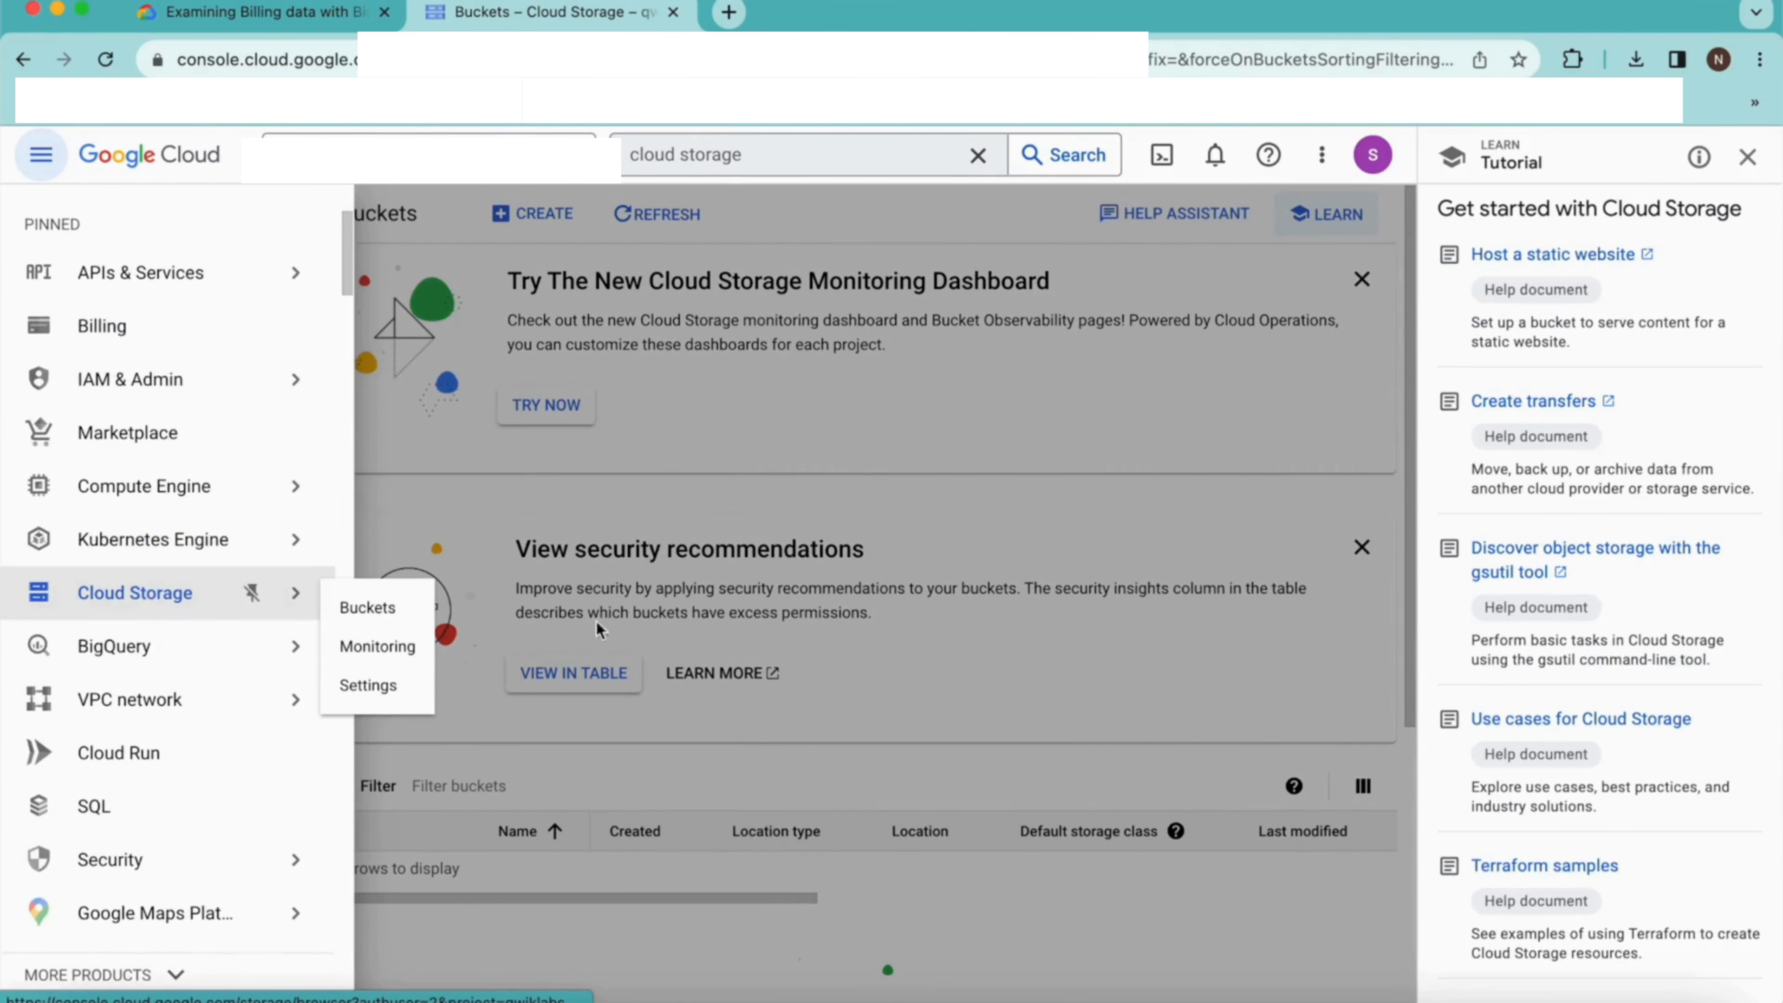
pyautogui.click(919, 469)
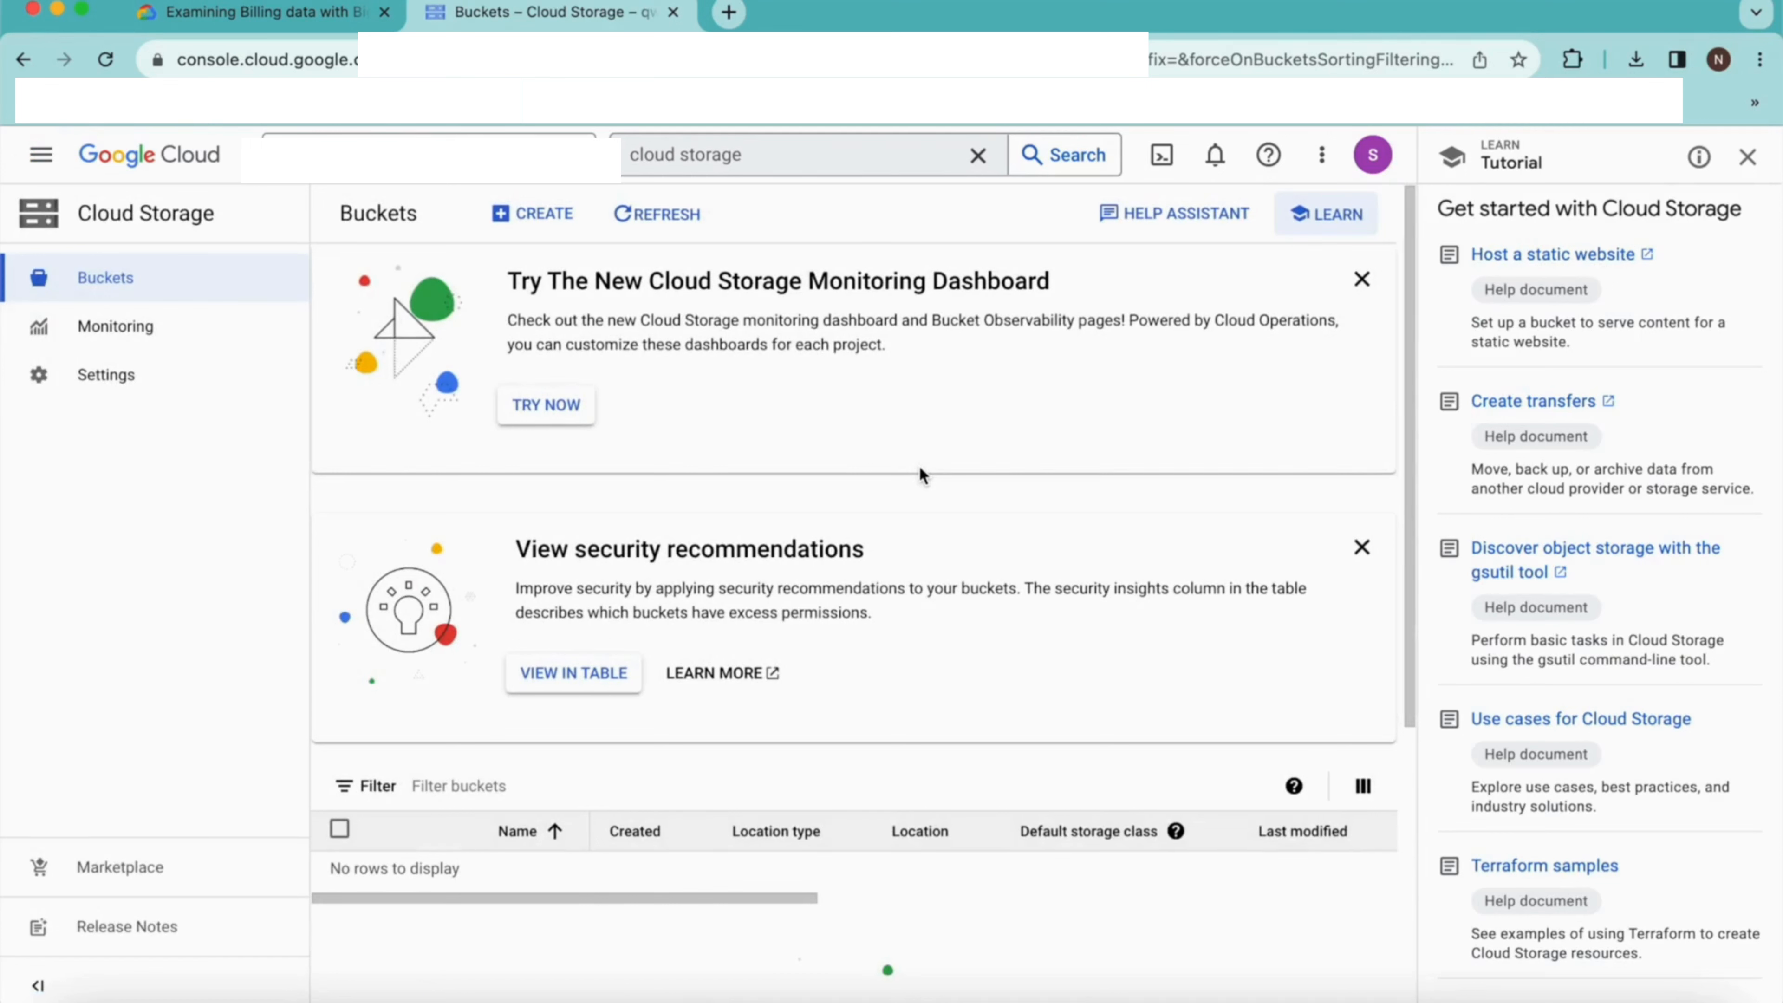
# Start creating a bucket, name it cloud-mastery-bucket-001, and continue to the data location settings.
pyautogui.click(545, 218)
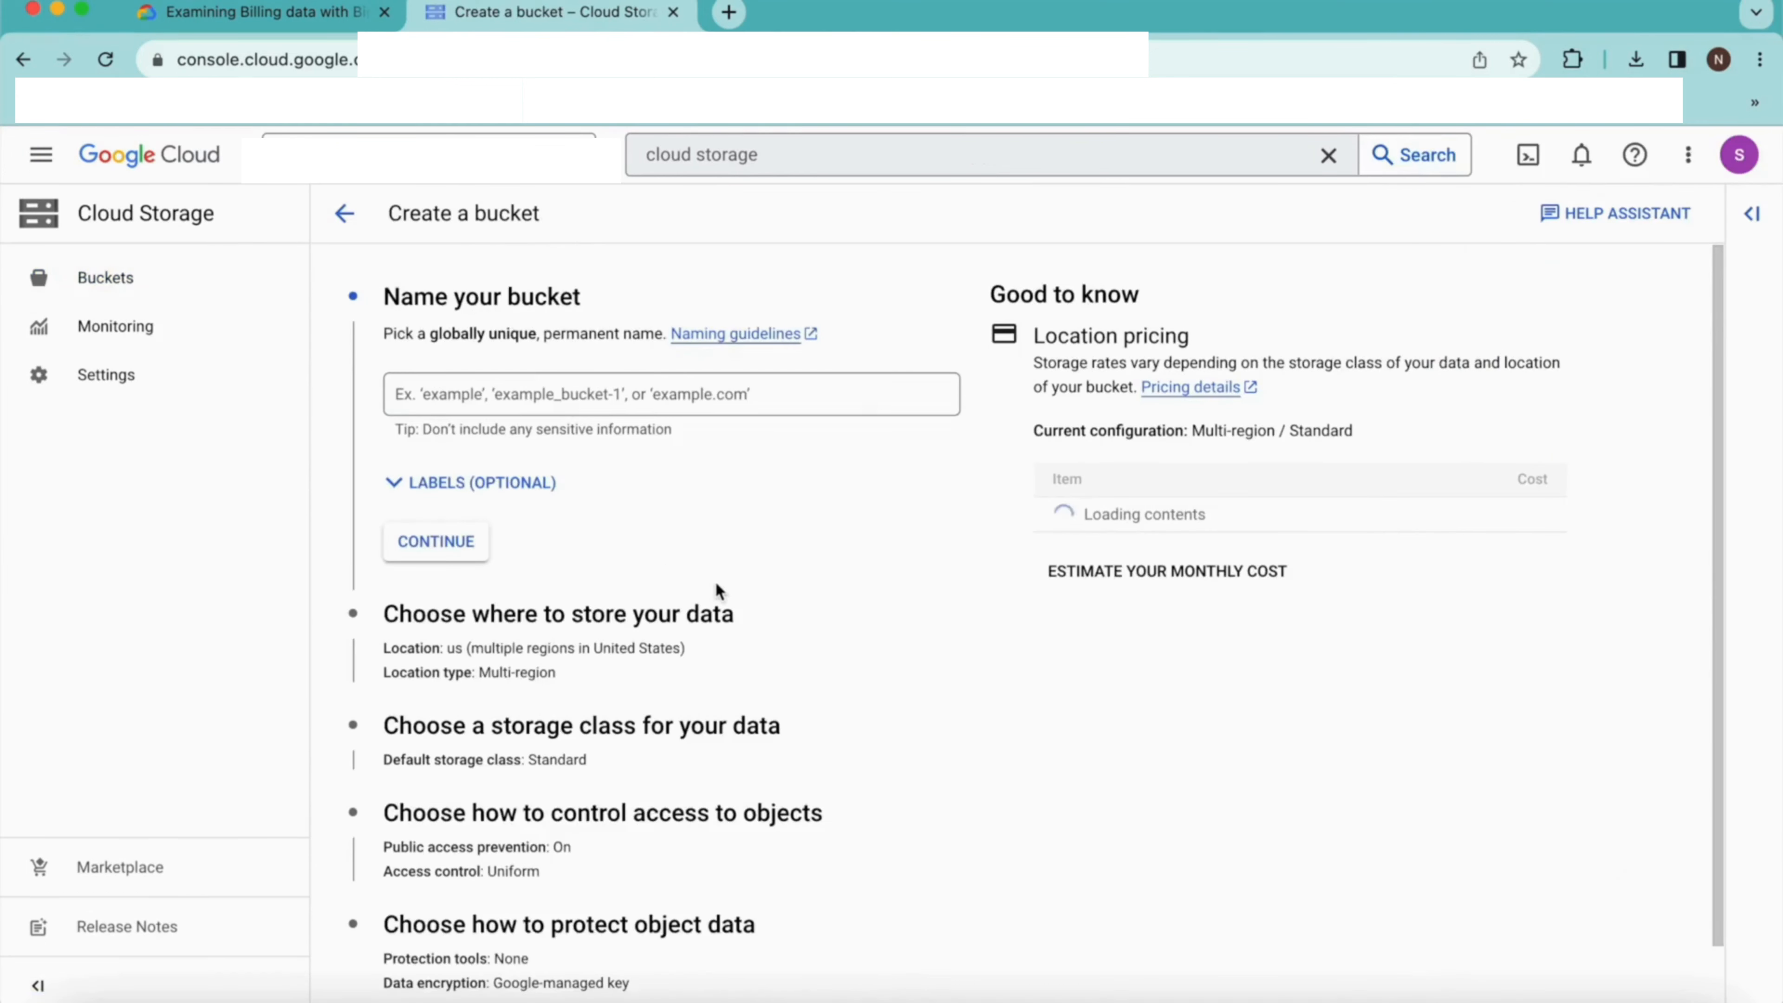
pyautogui.scroll(-2, 716, 586)
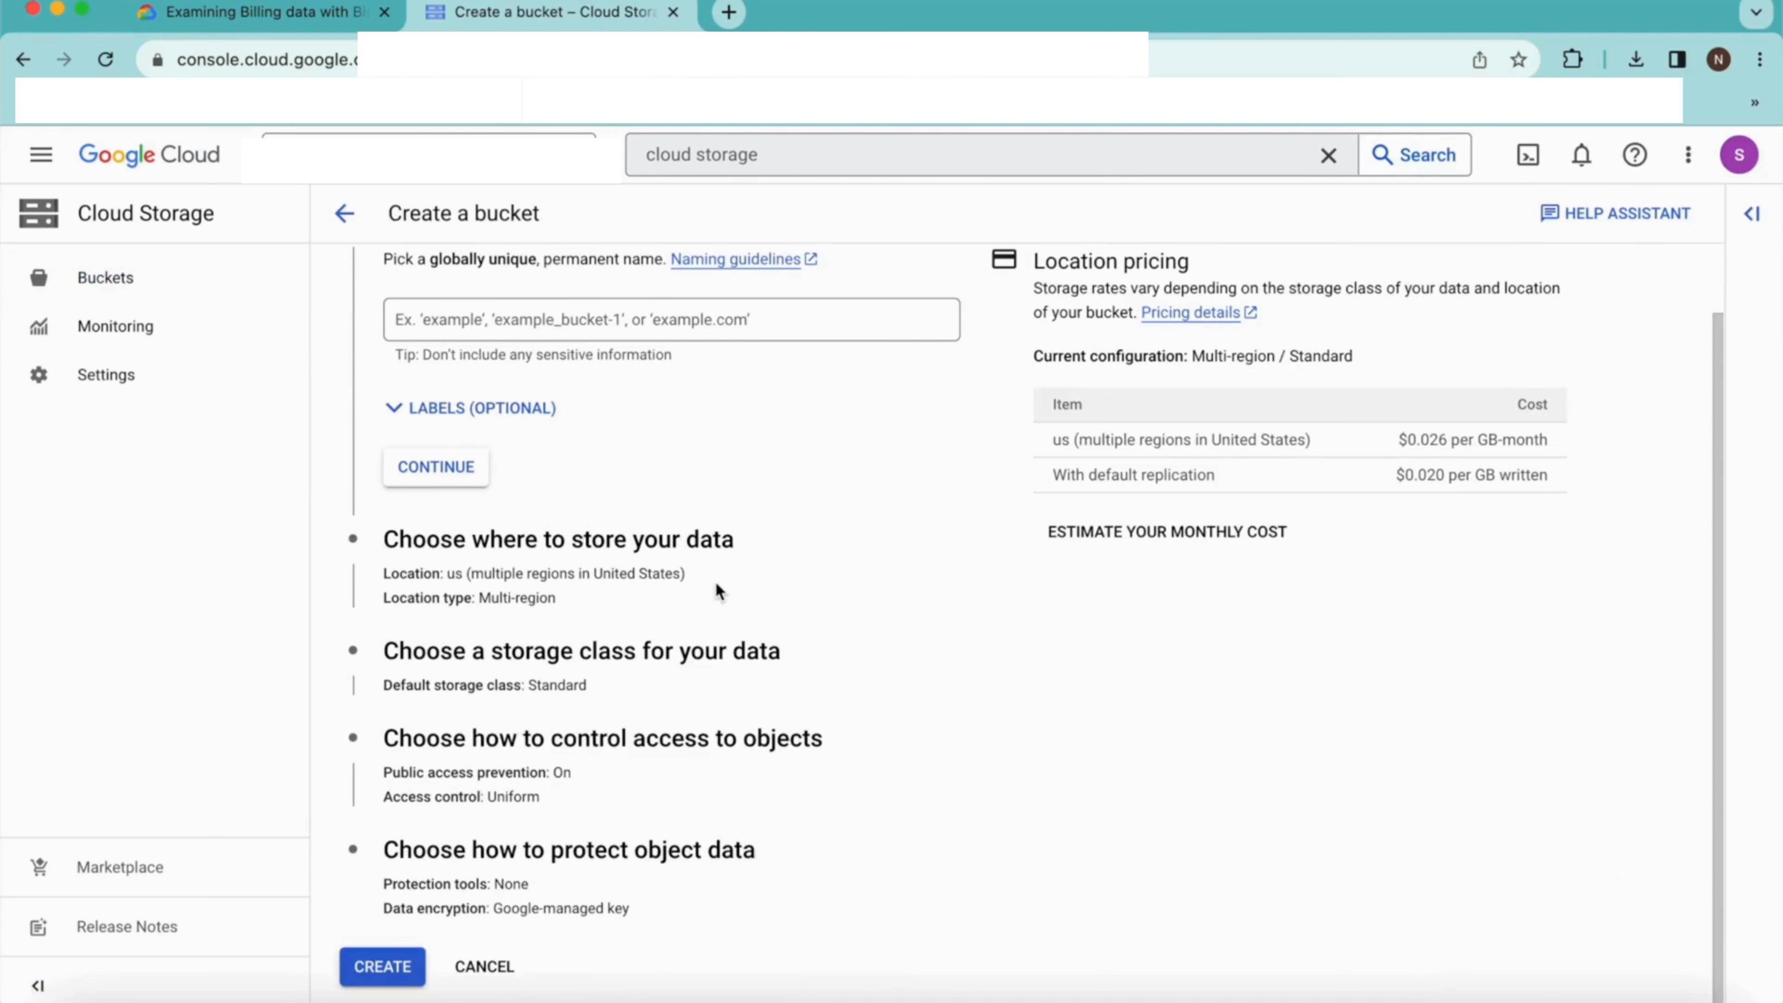
pyautogui.scroll(2, 716, 587)
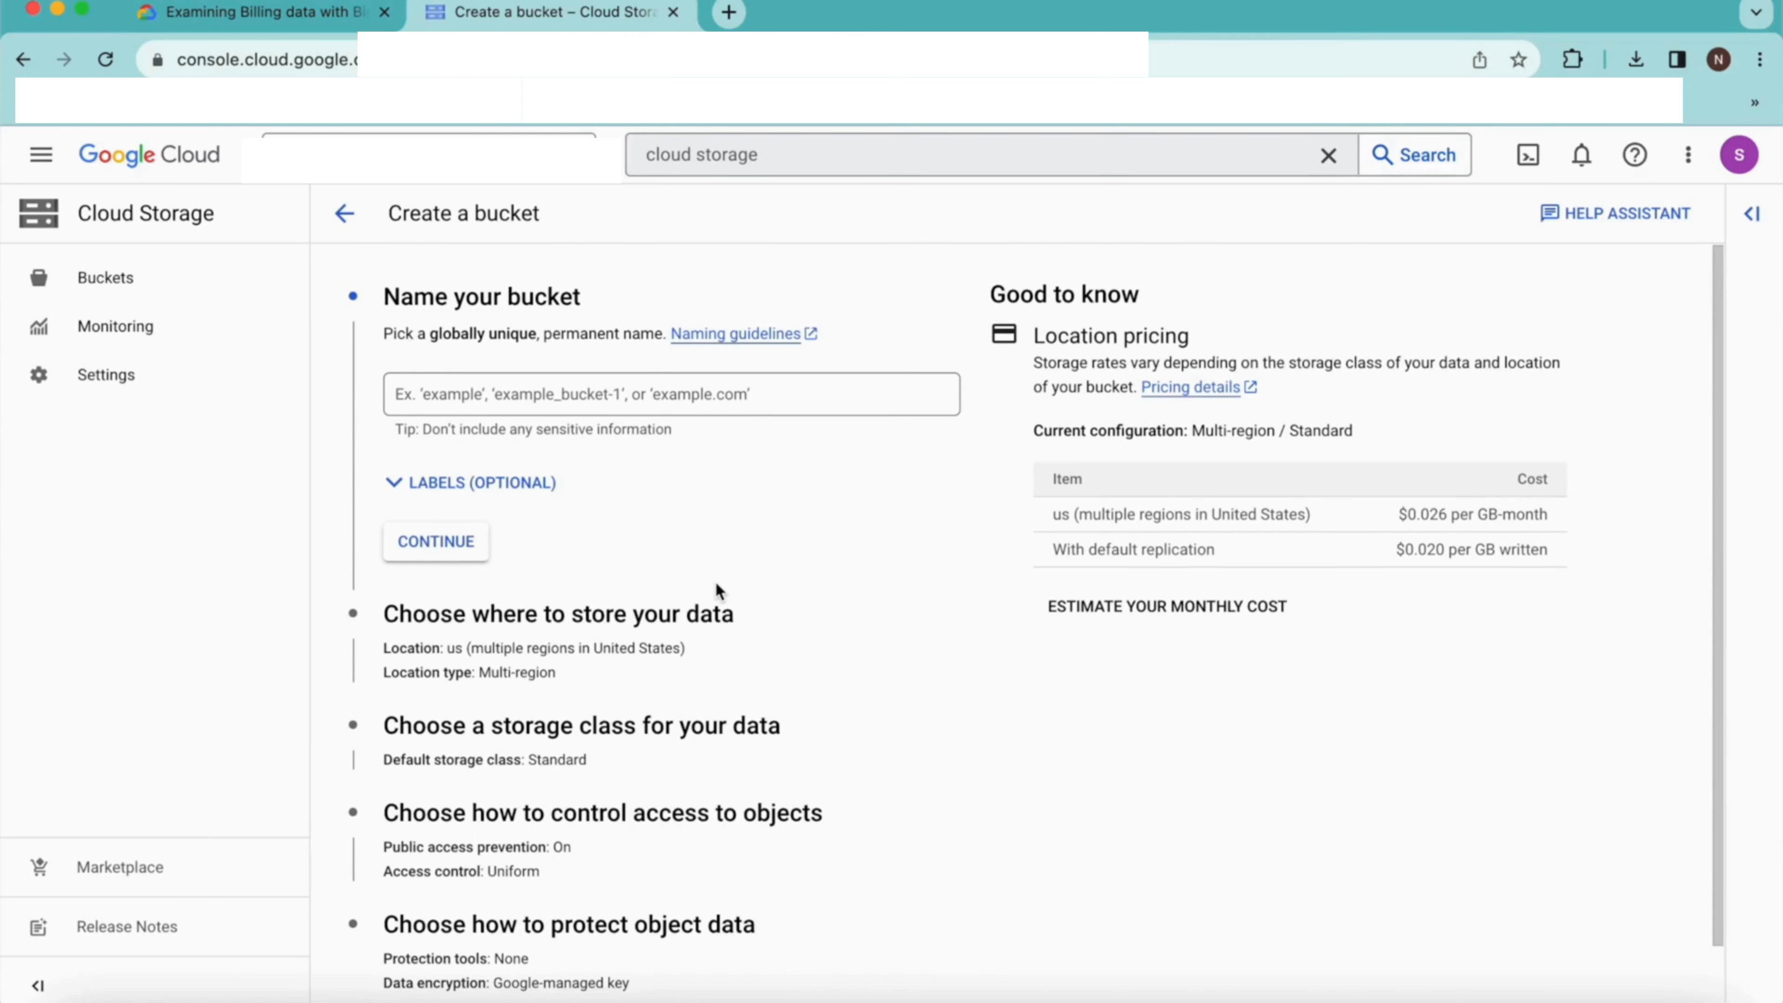
pyautogui.scroll(-2, 717, 589)
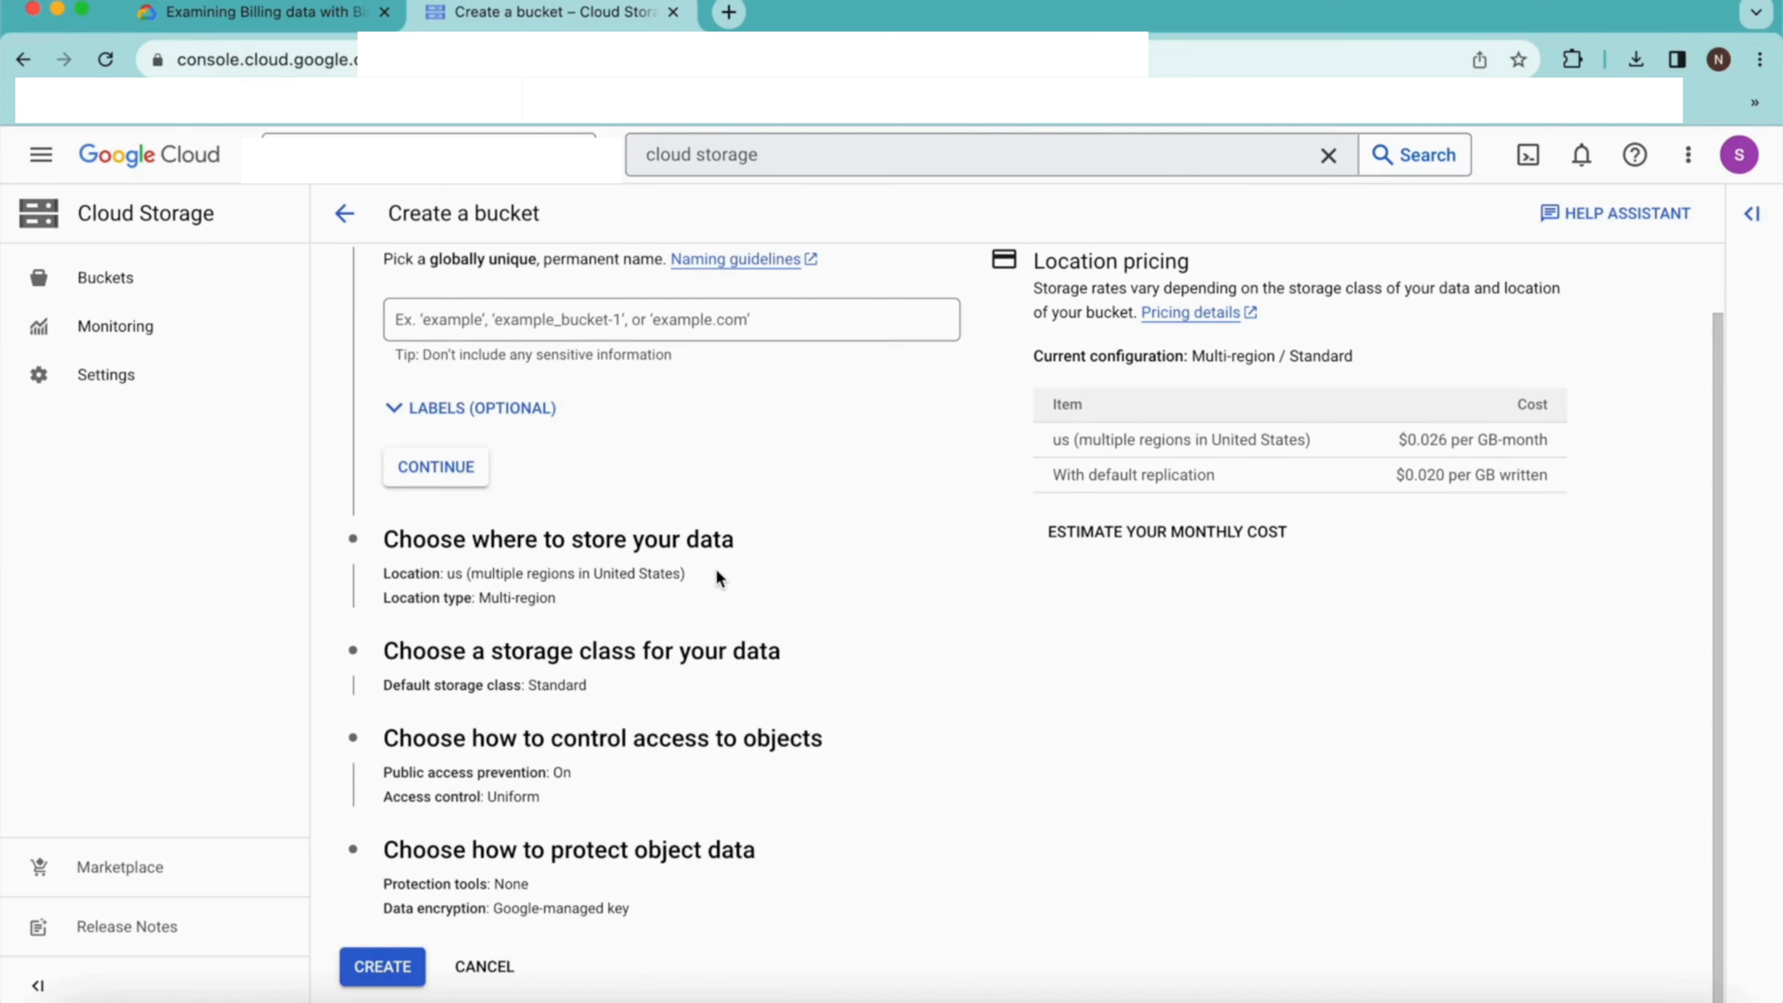
pyautogui.scroll(2, 717, 577)
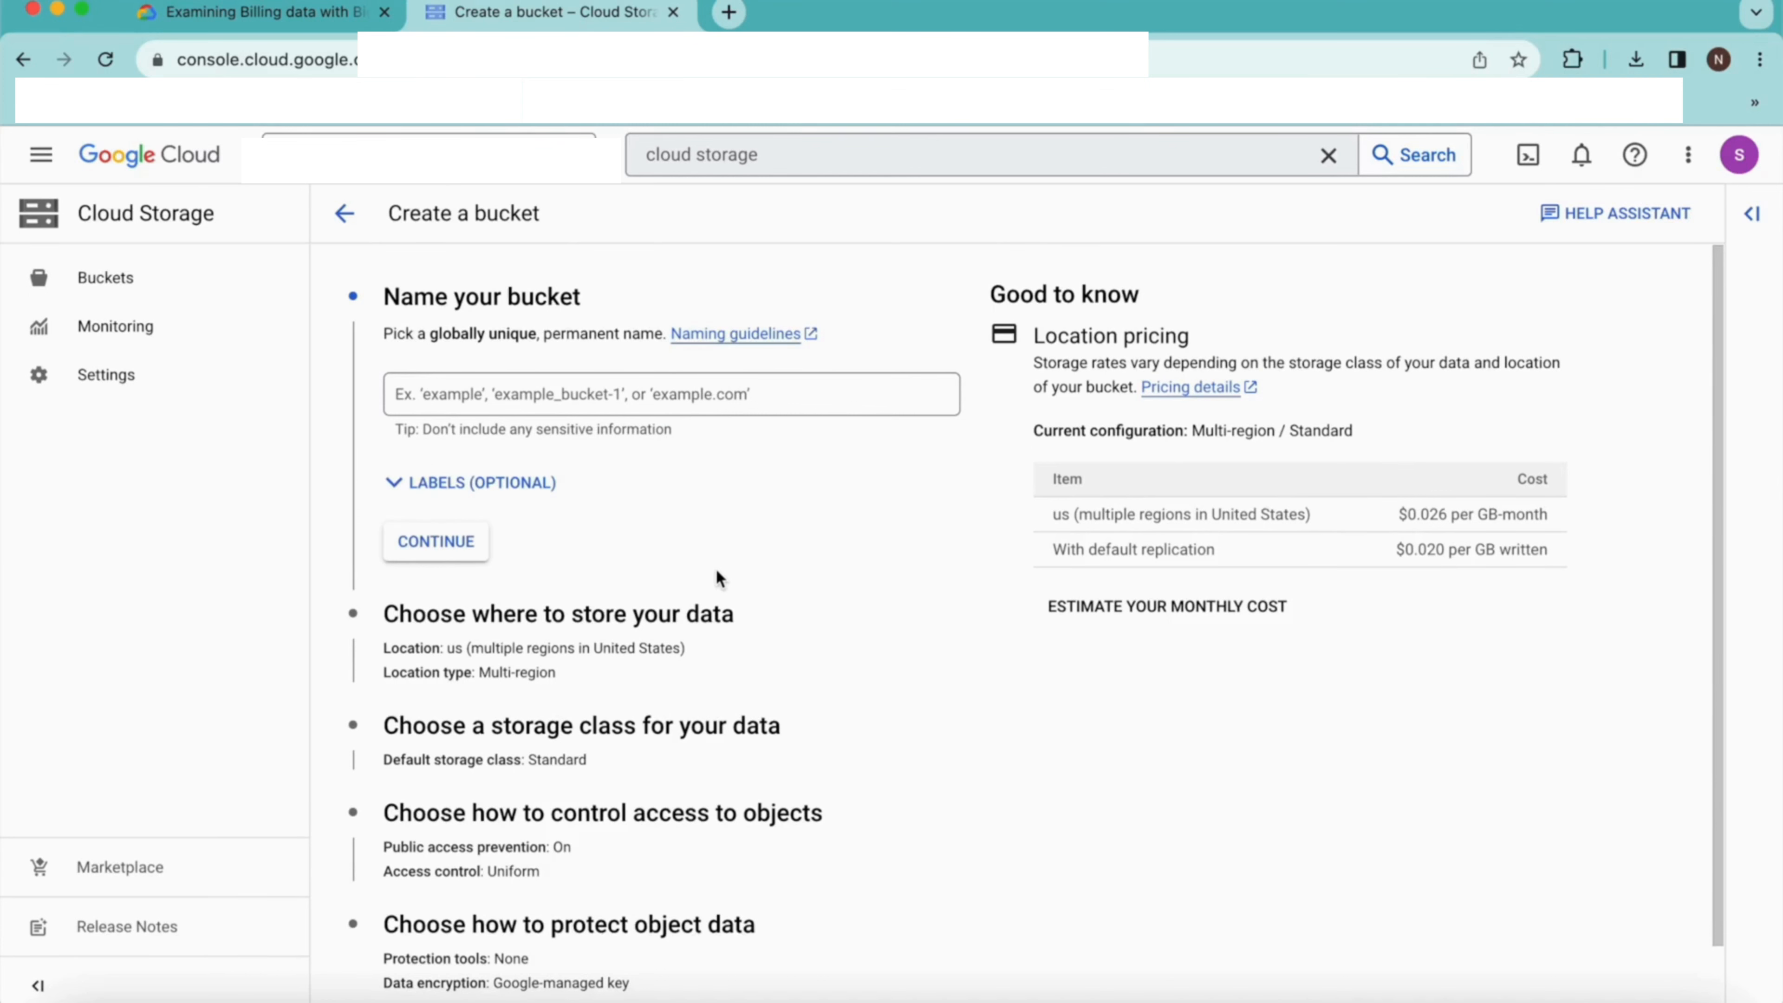
pyautogui.scroll(-2, 718, 577)
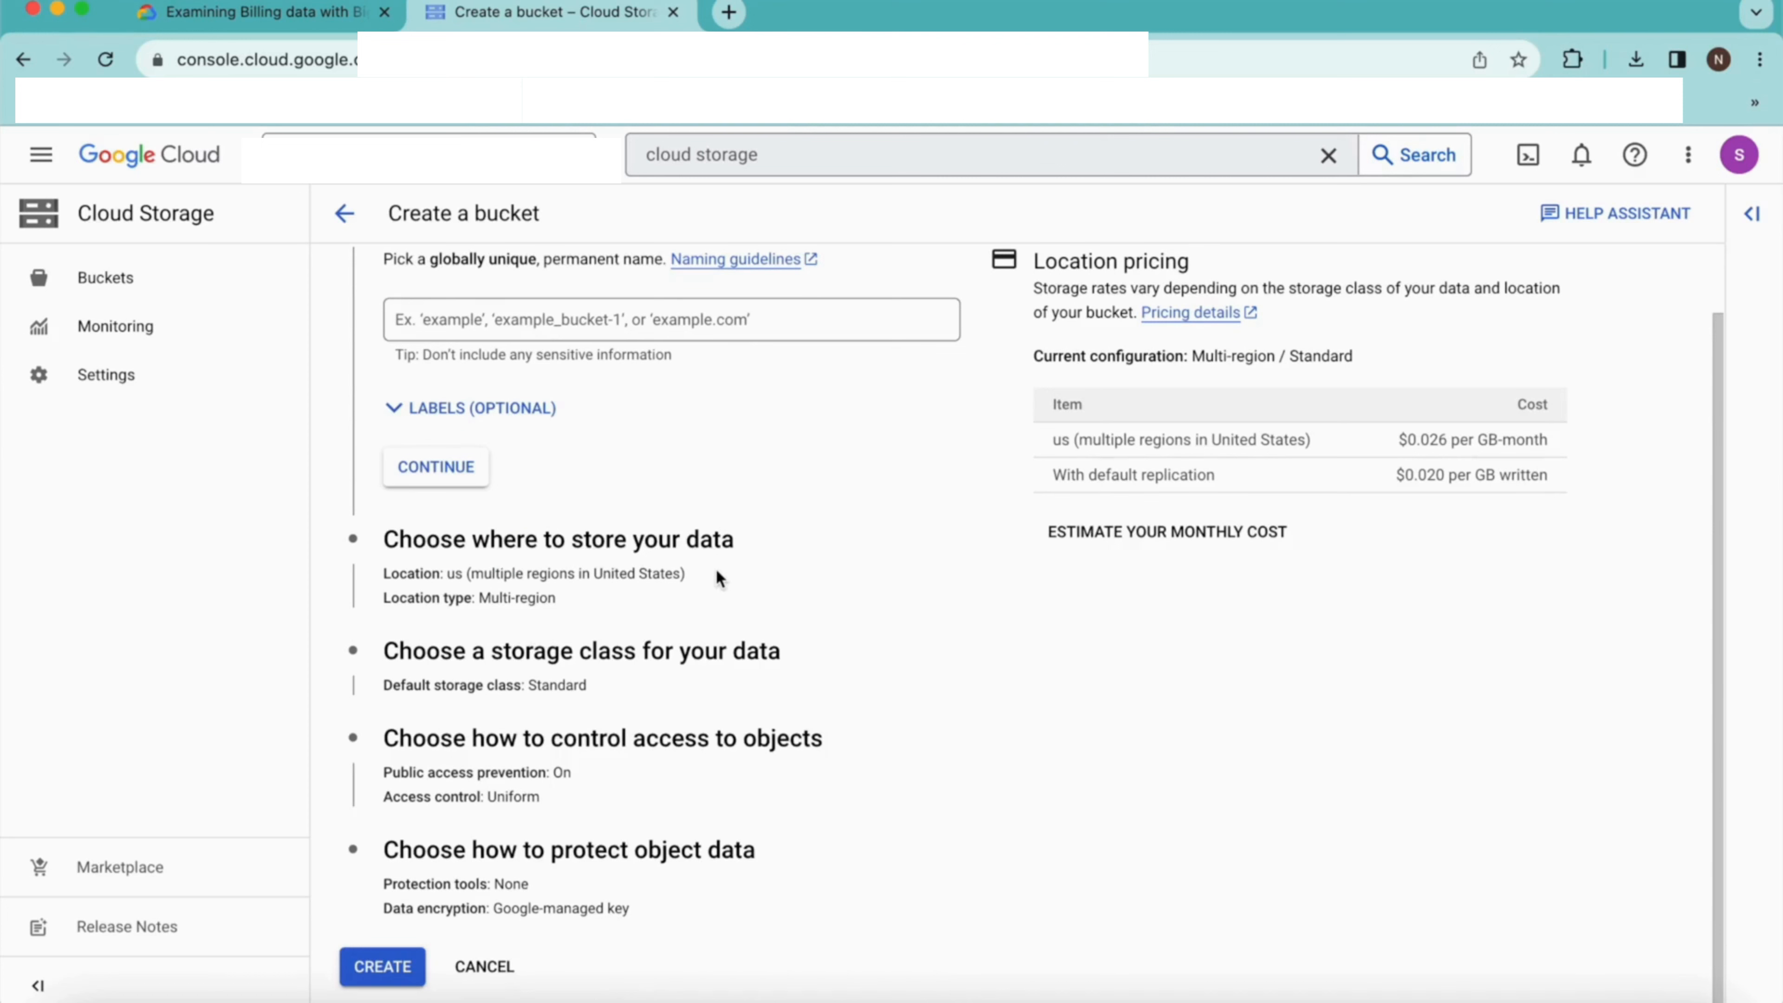
pyautogui.scroll(2, 717, 577)
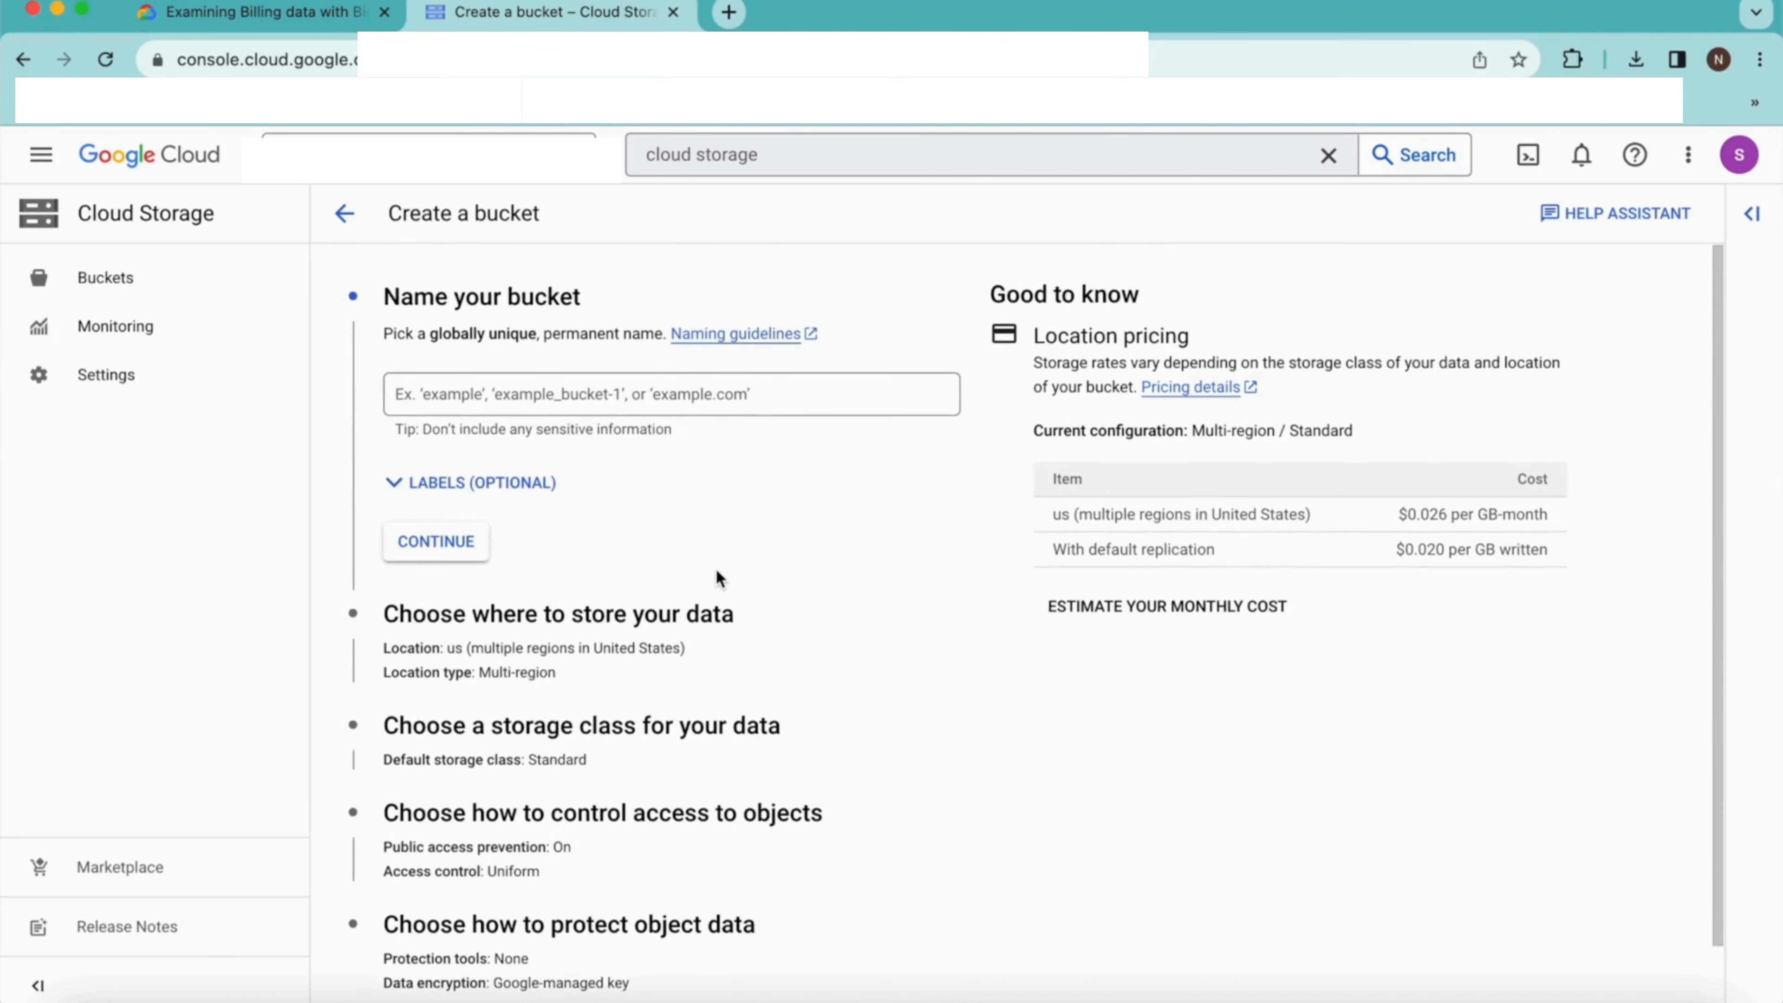
pyautogui.click(602, 398)
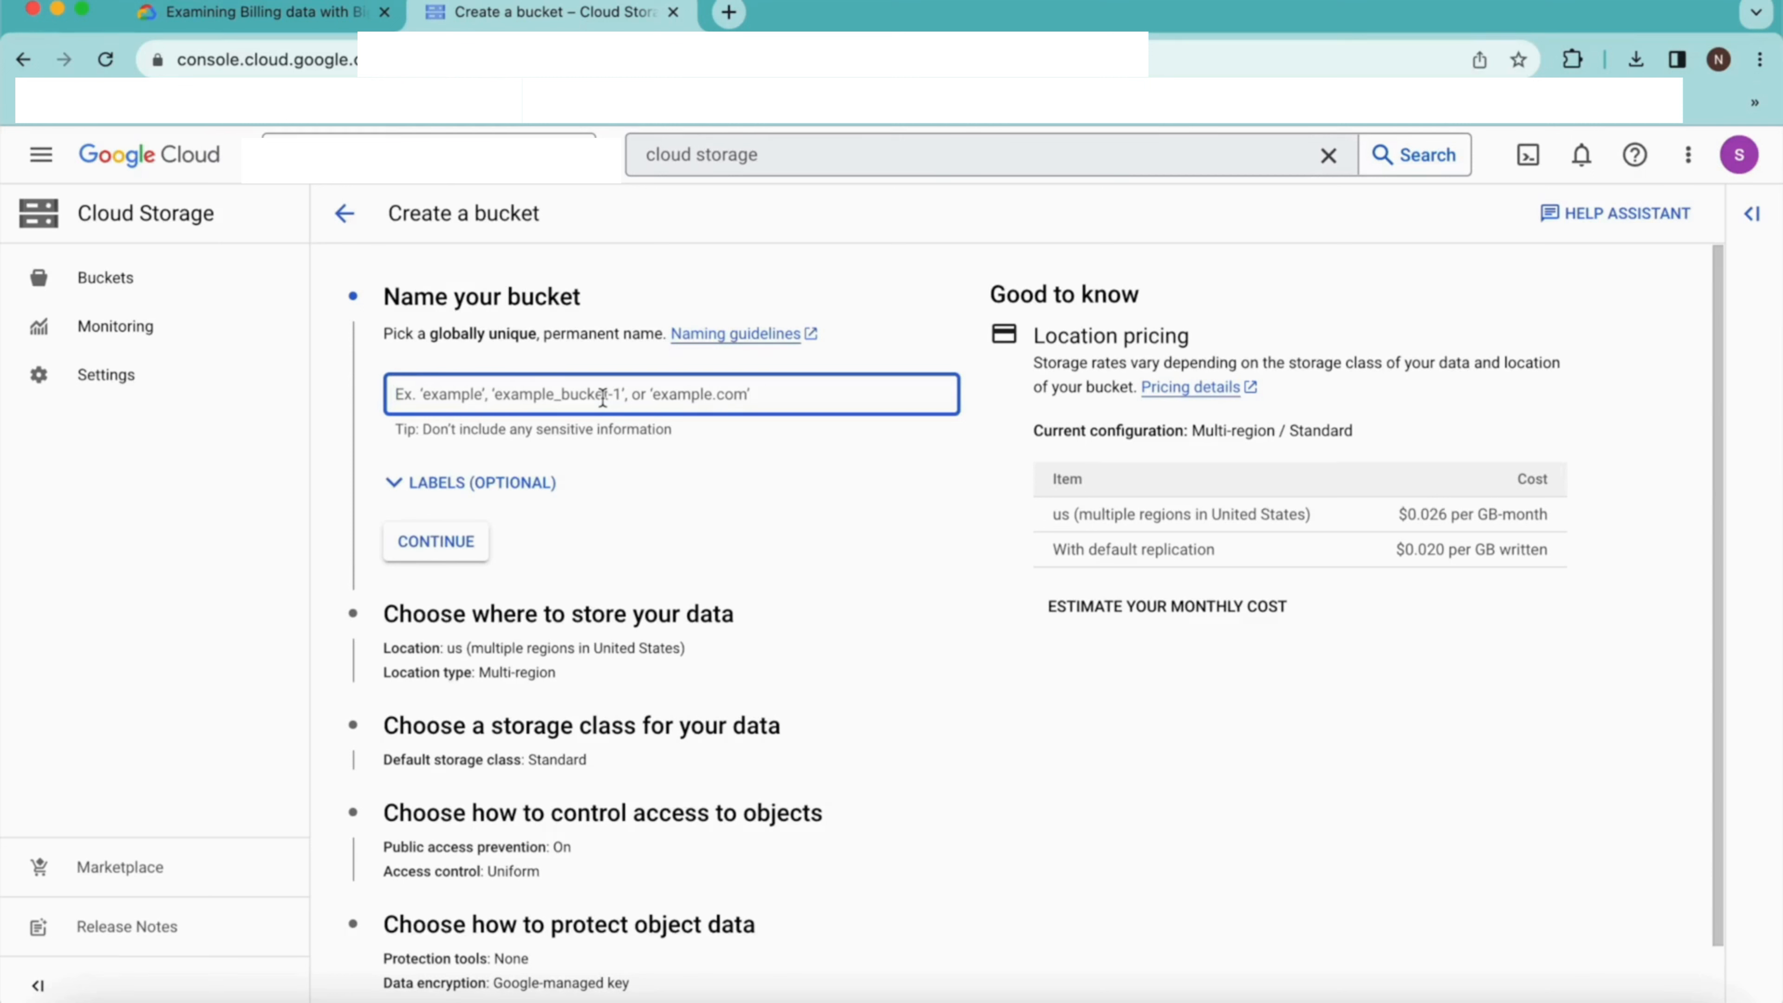
pyautogui.write('clou')
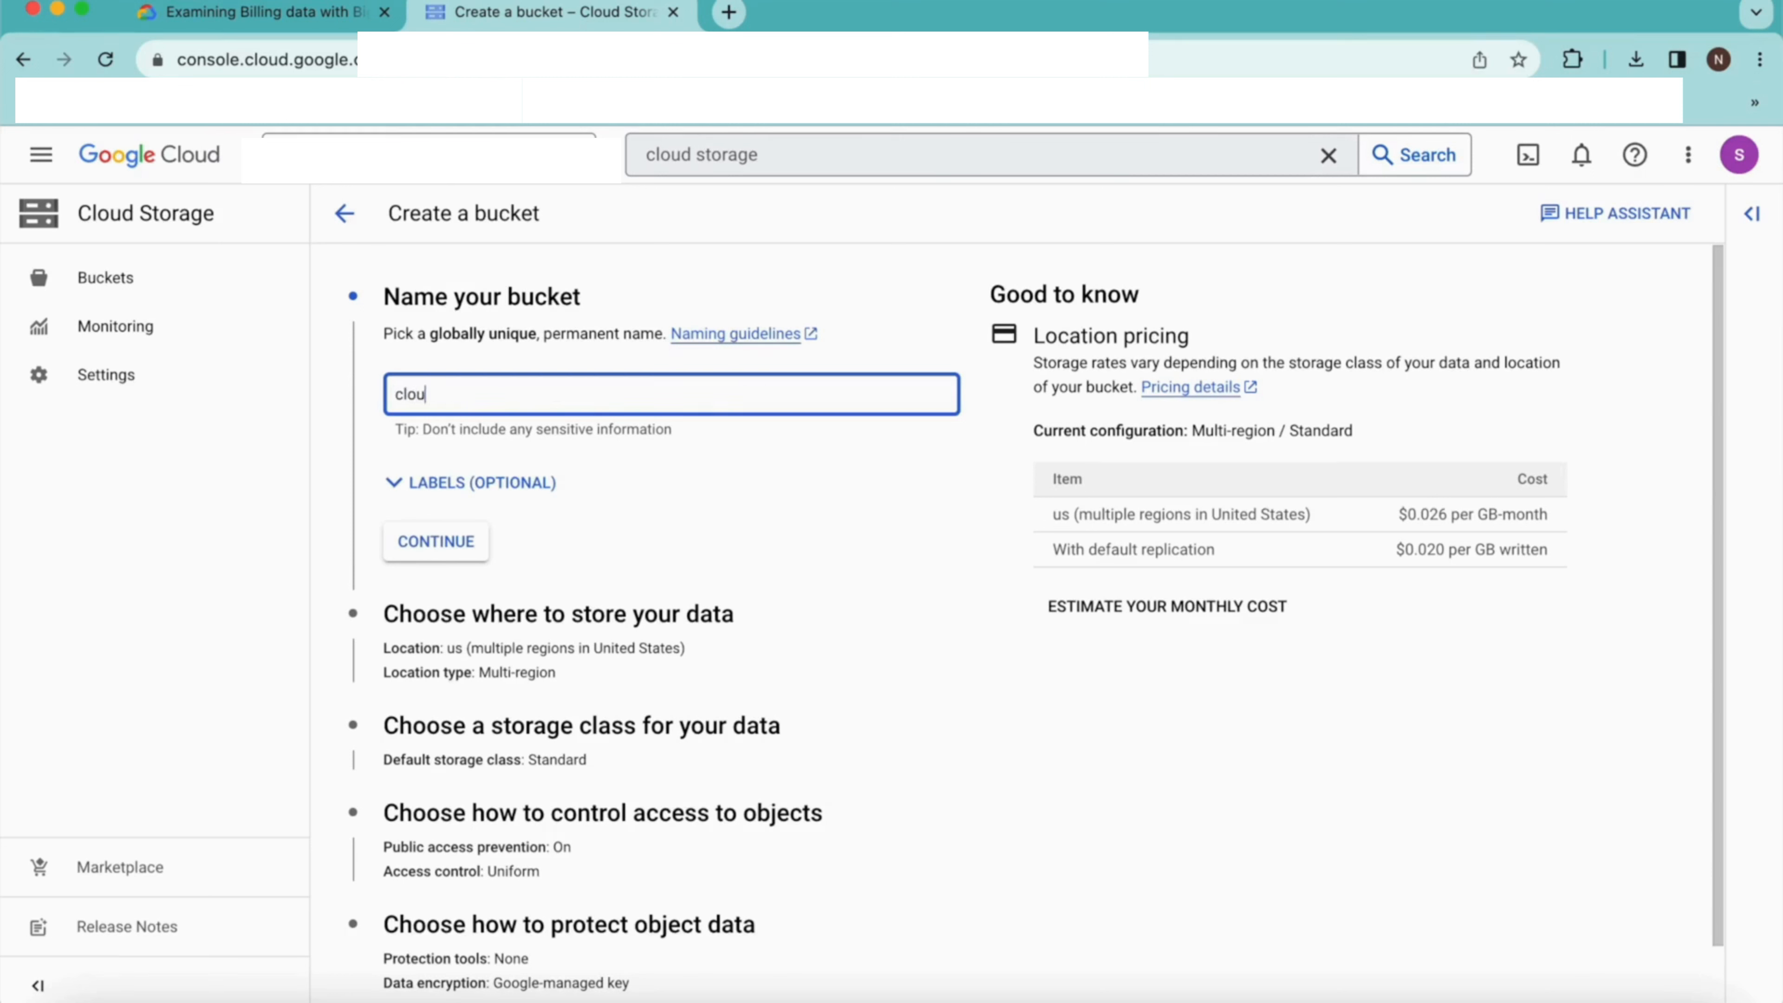
pyautogui.write('d-mastery-bucket-001')
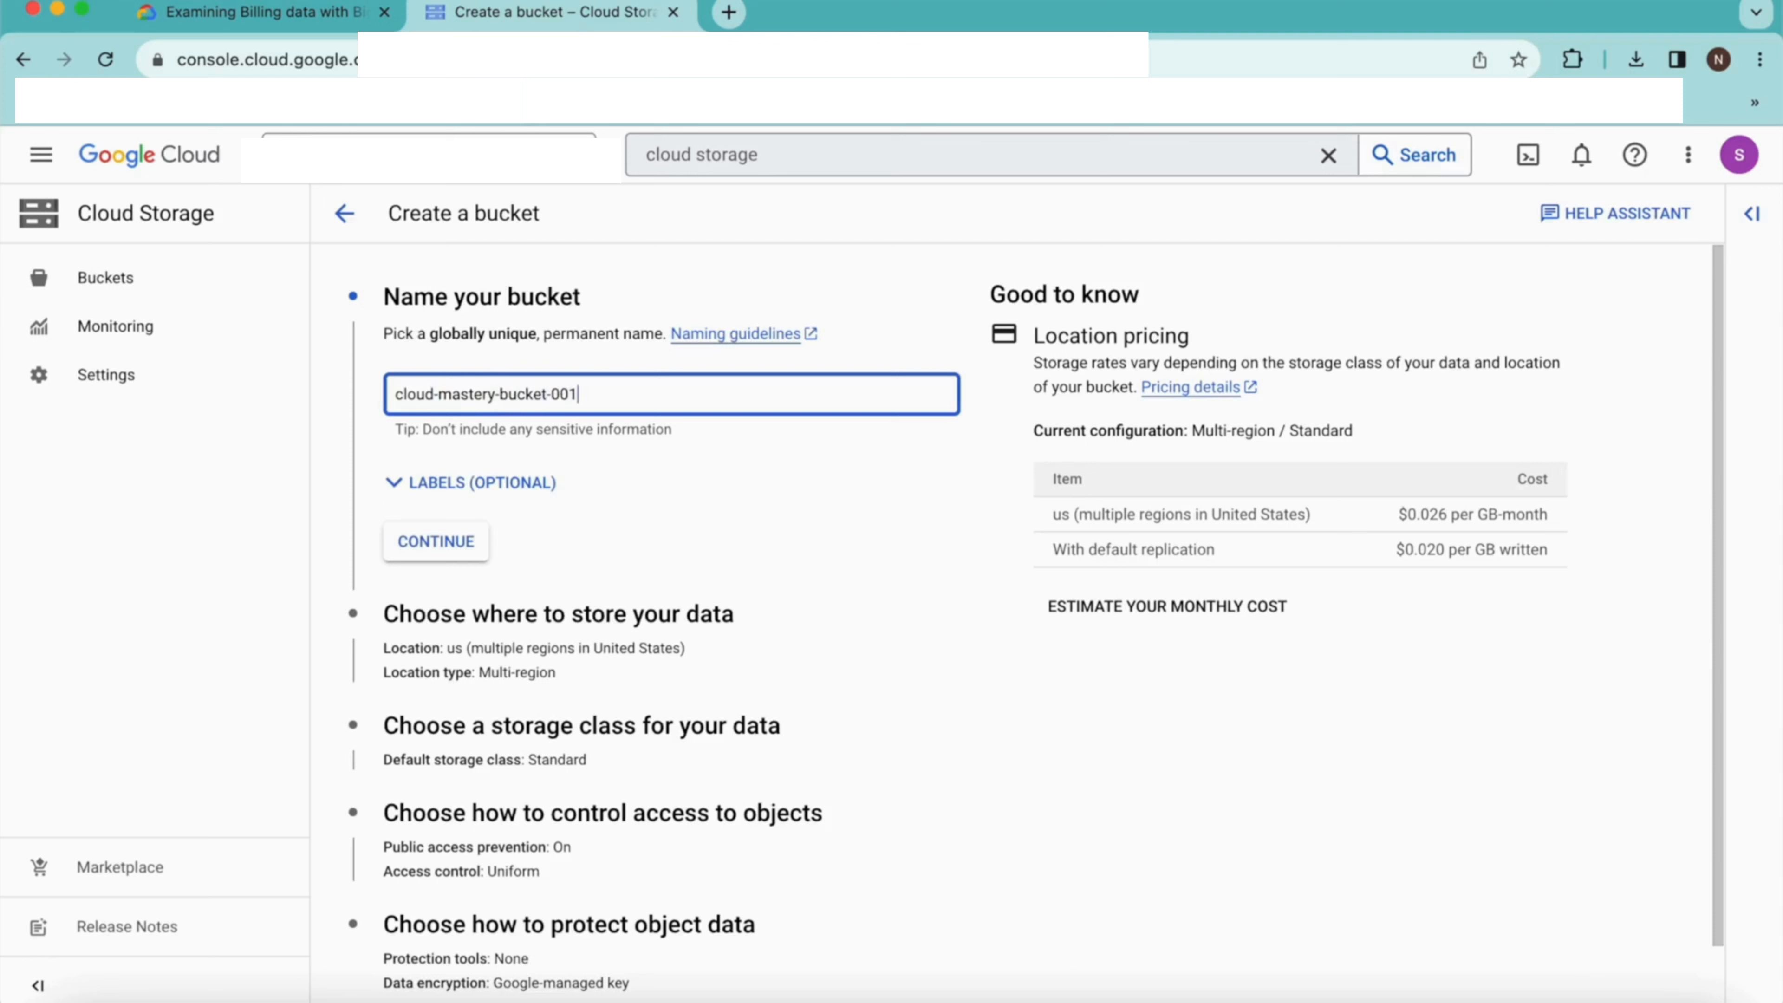
pyautogui.click(436, 541)
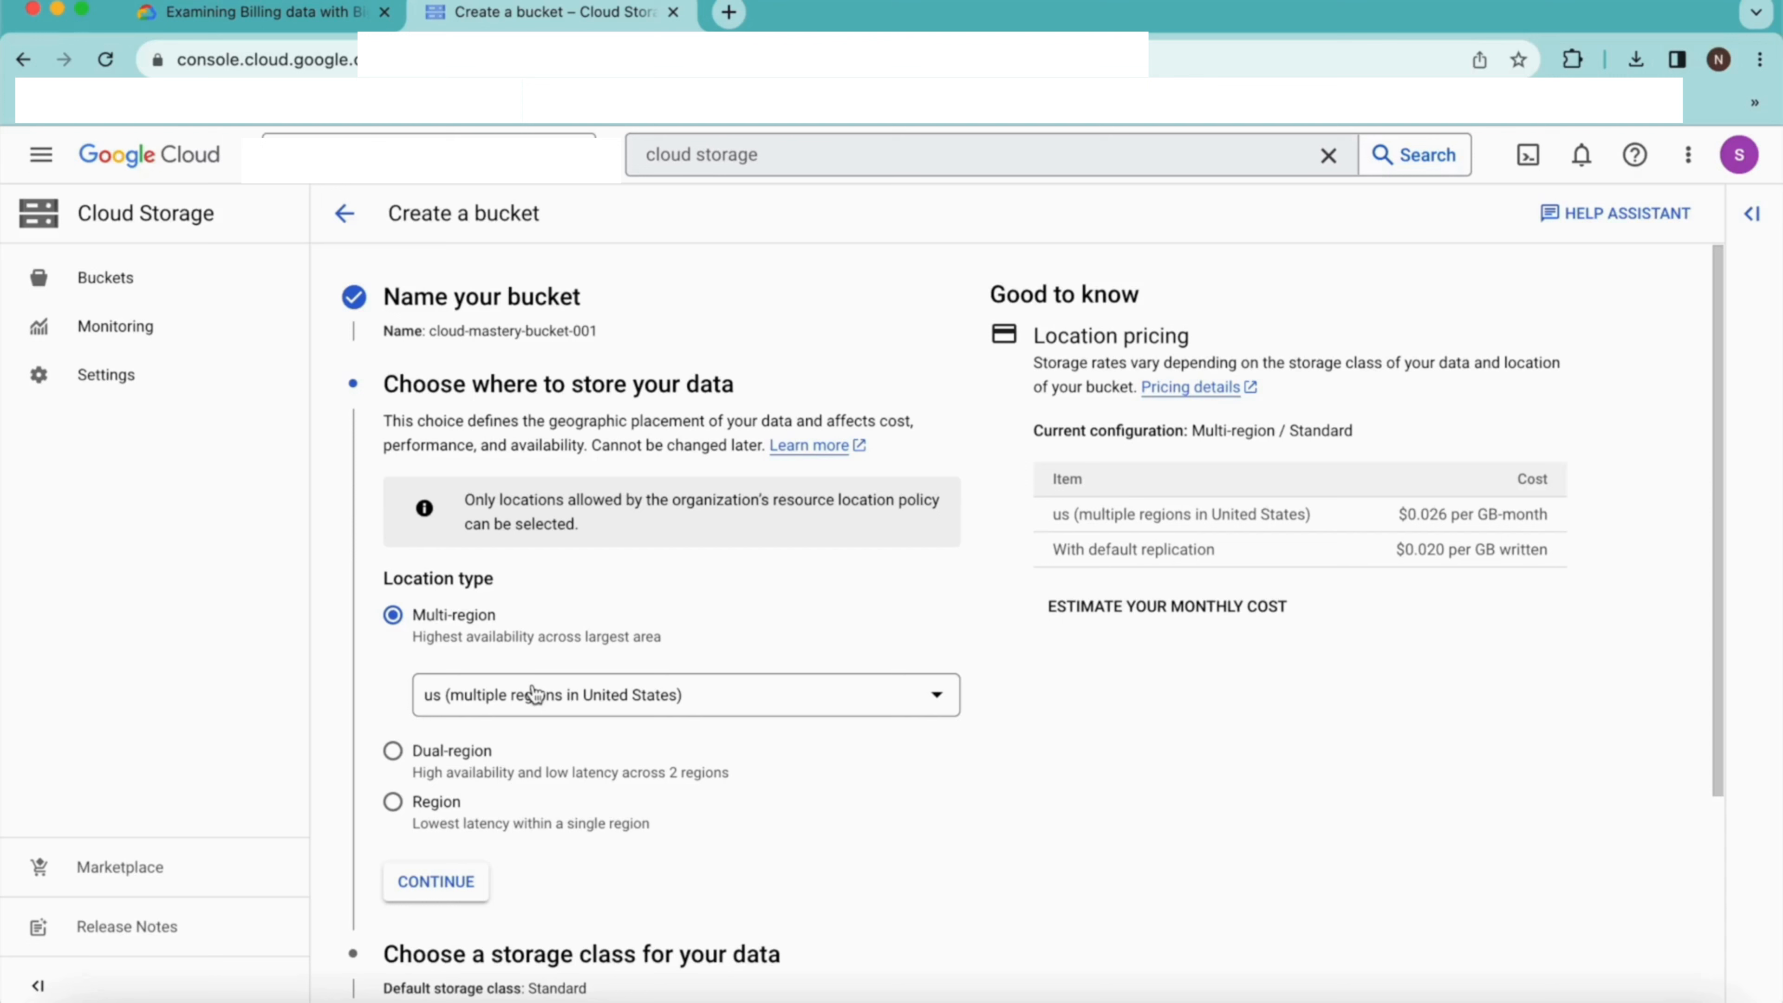
# Try the Region, Dual-region and Multi-region location types, choosing eu (multiple regions in European Union) for Multi-region.
pyautogui.click(393, 800)
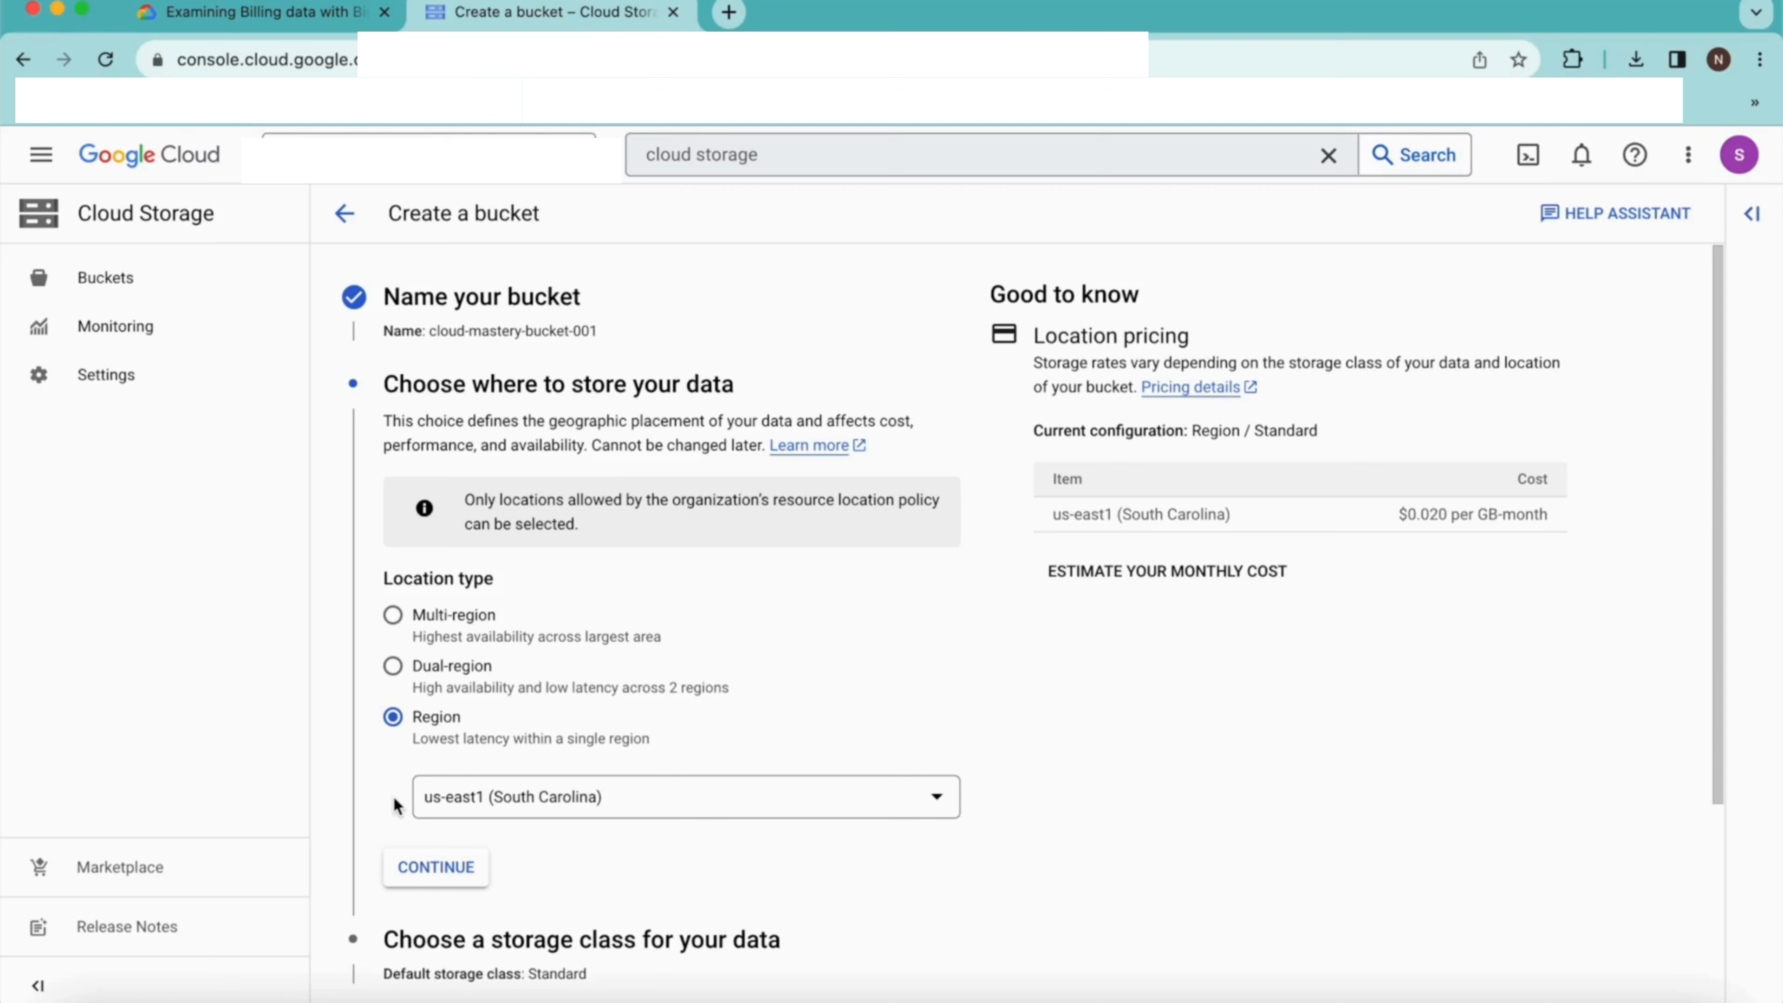
pyautogui.click(393, 667)
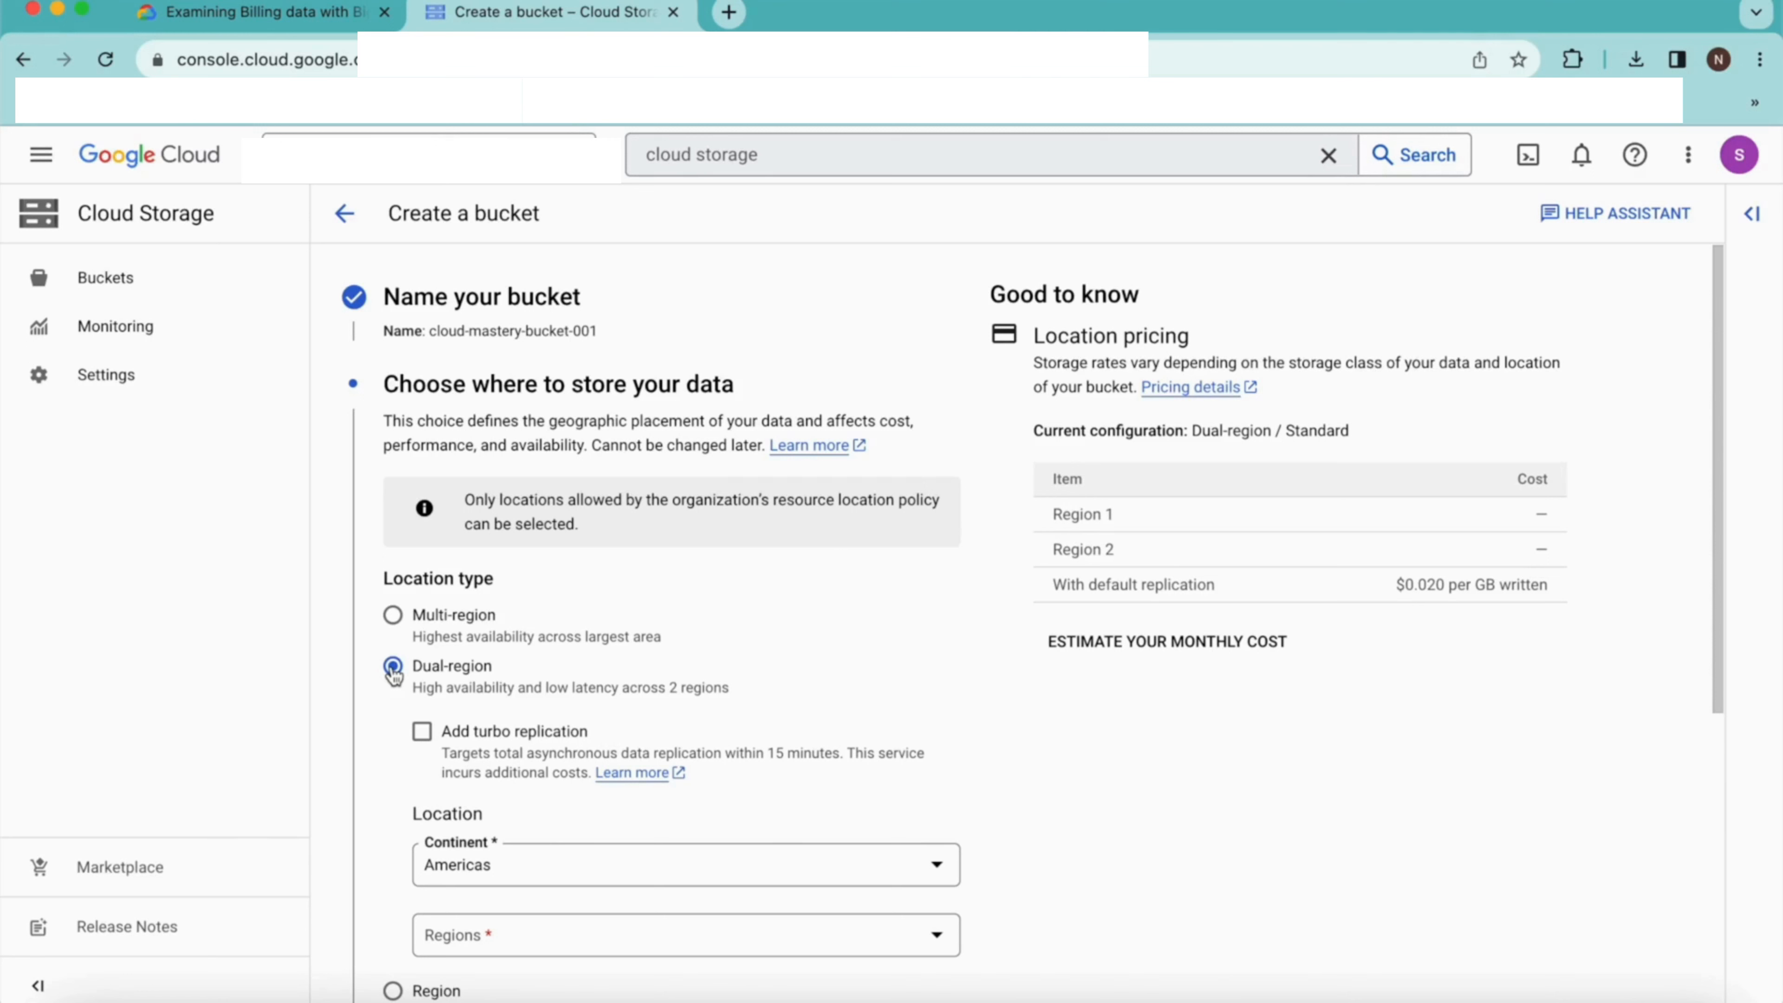
pyautogui.click(393, 616)
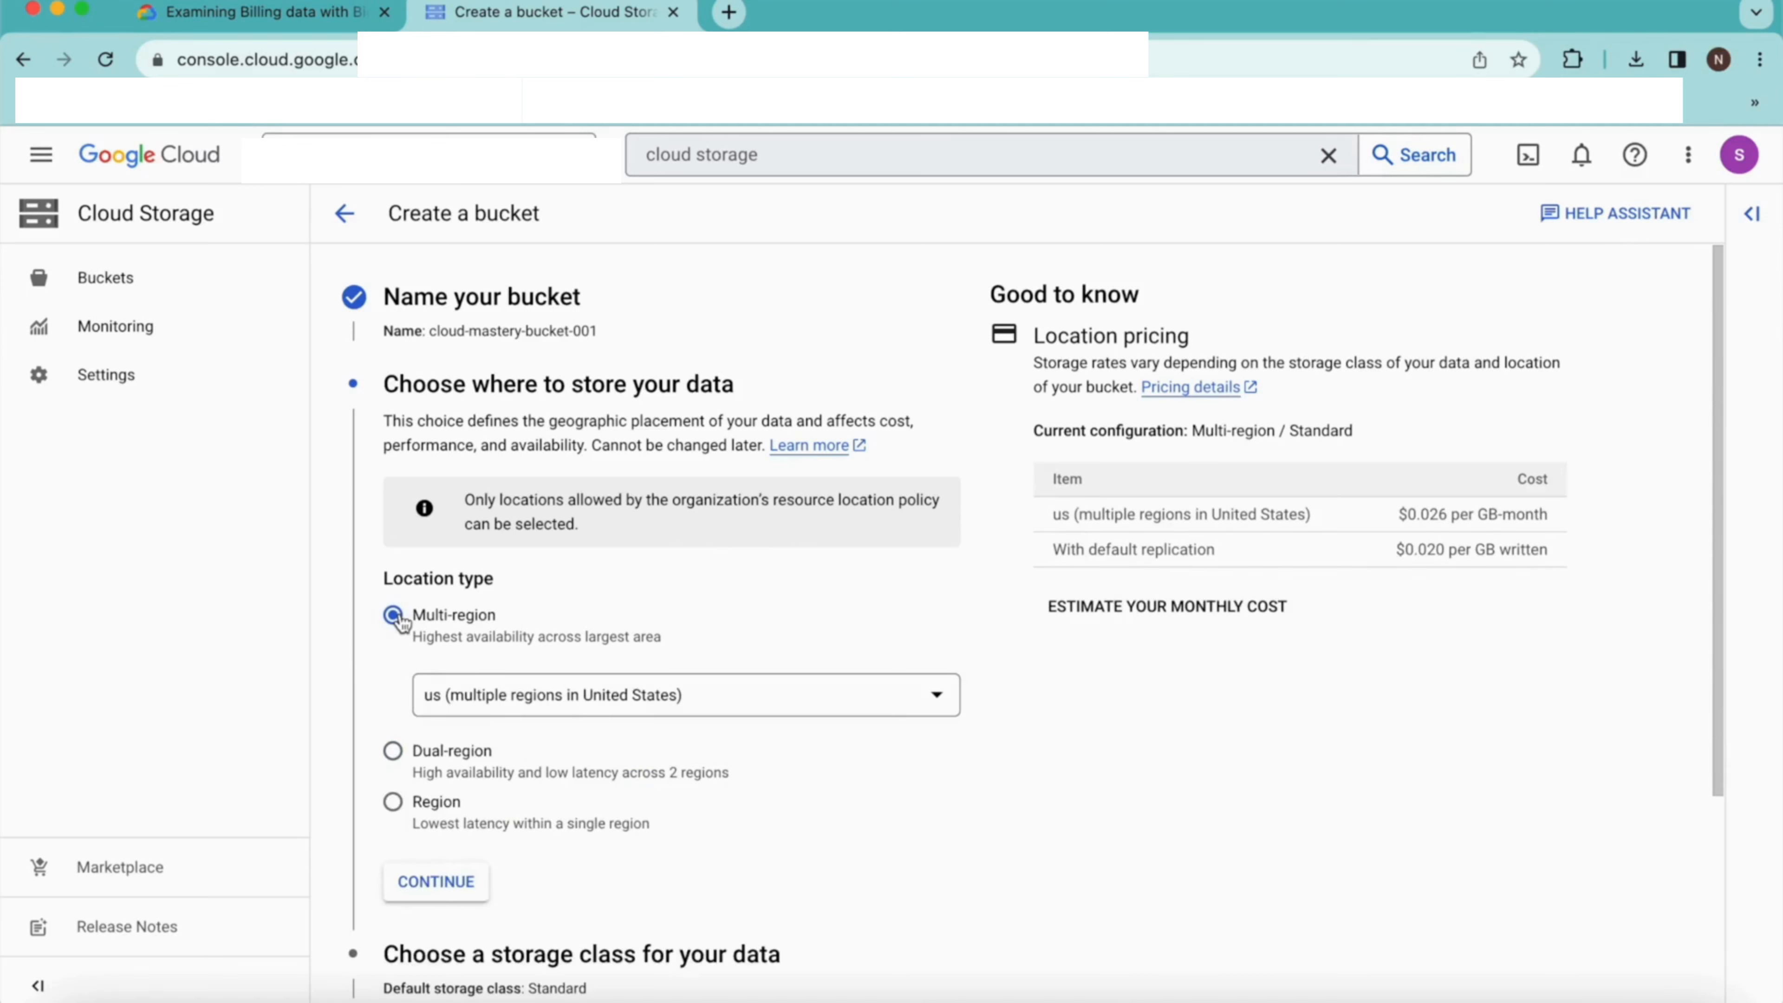
pyautogui.click(643, 695)
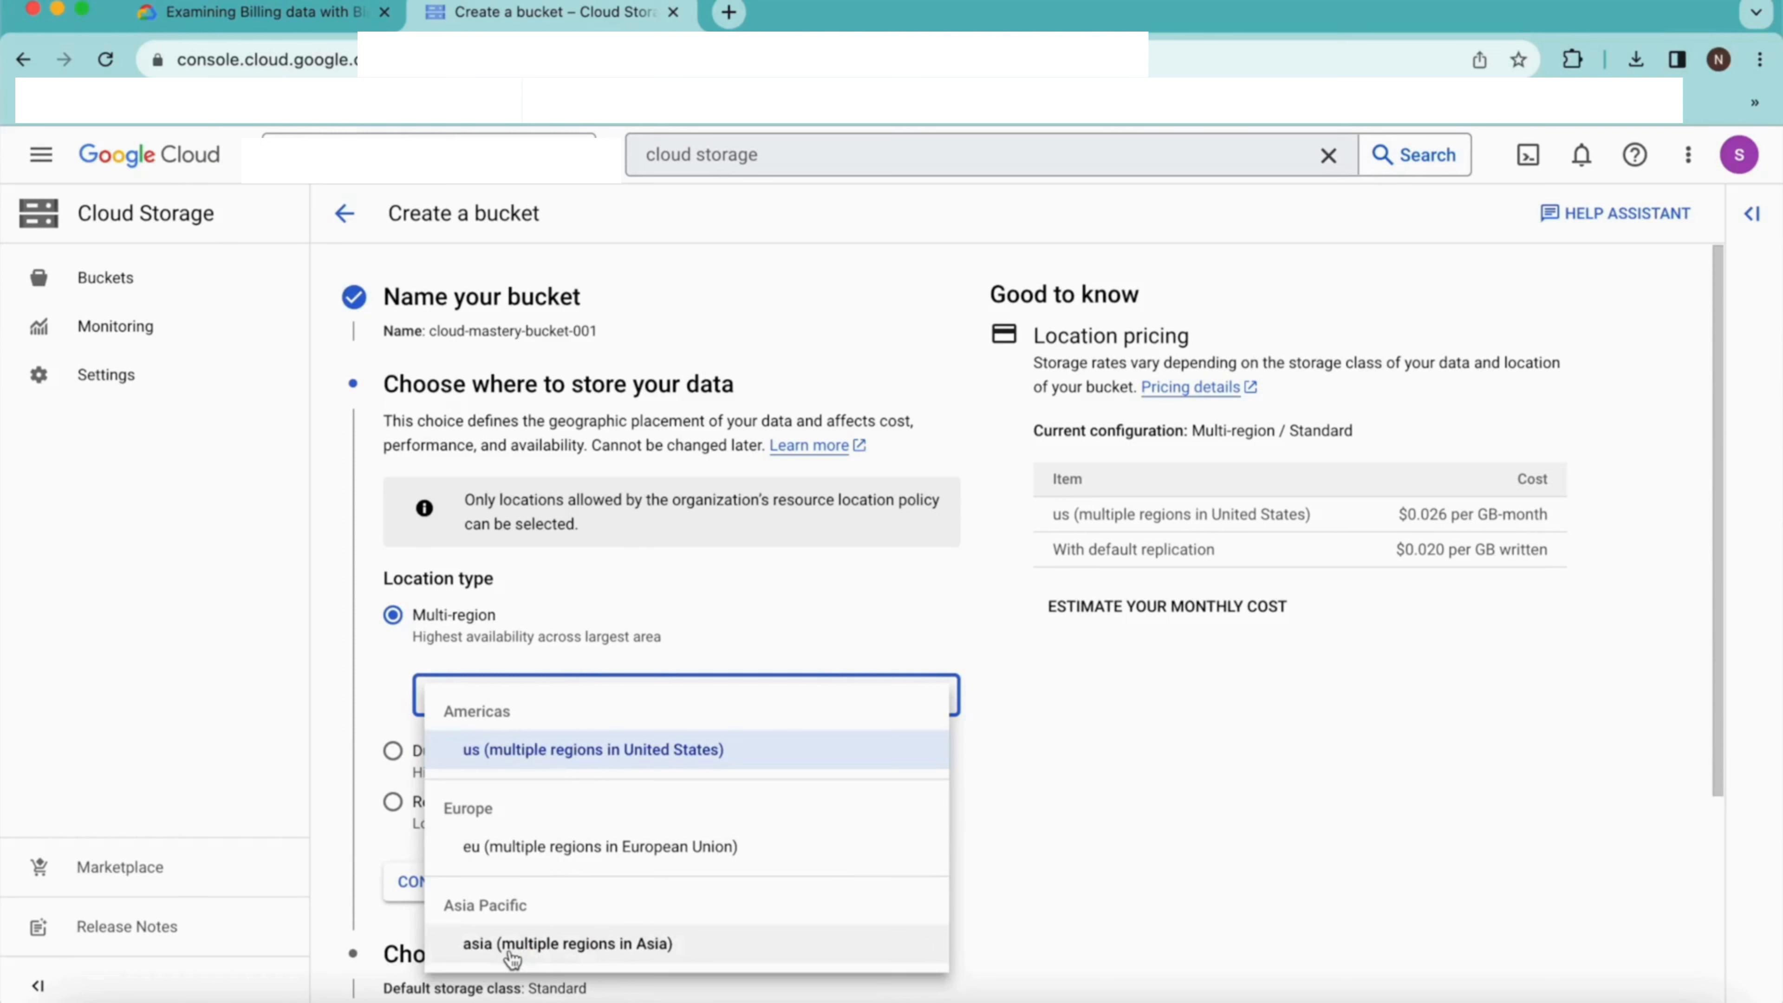
pyautogui.click(545, 848)
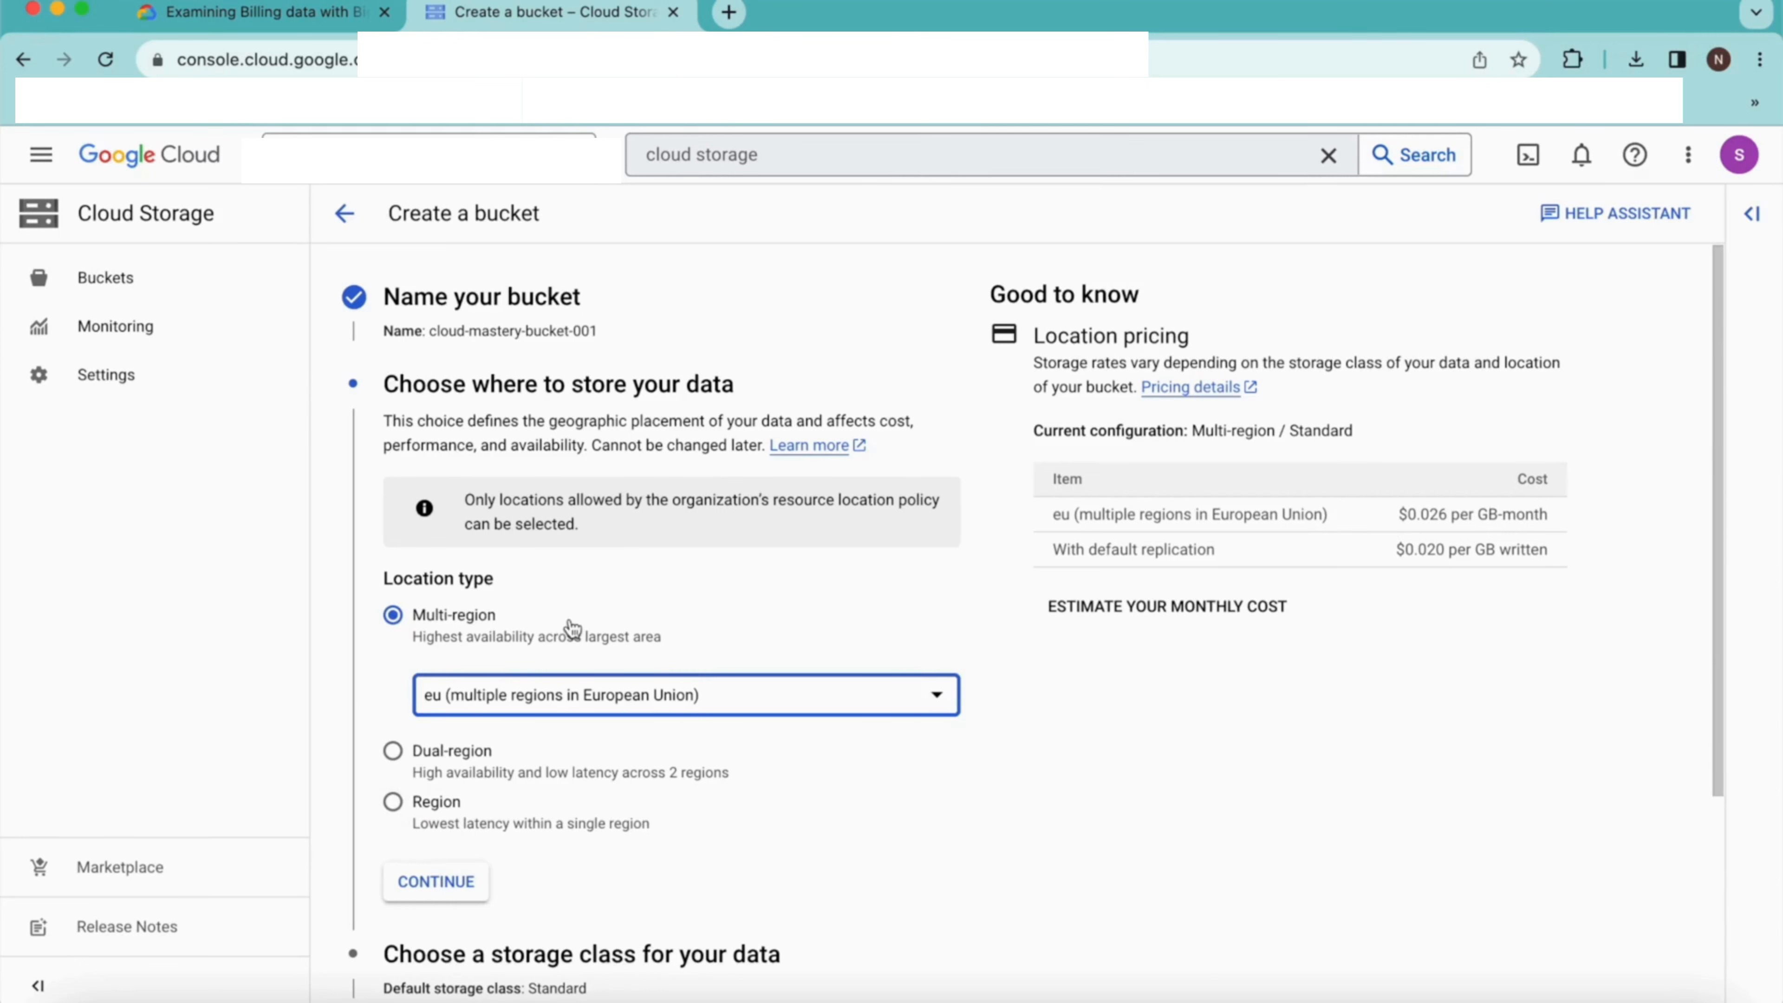
# Set the bucket's location type to Region with us-east1 (South Carolina) and continue to the storage class settings.
pyautogui.click(427, 801)
pyautogui.scroll(-4, 448, 600)
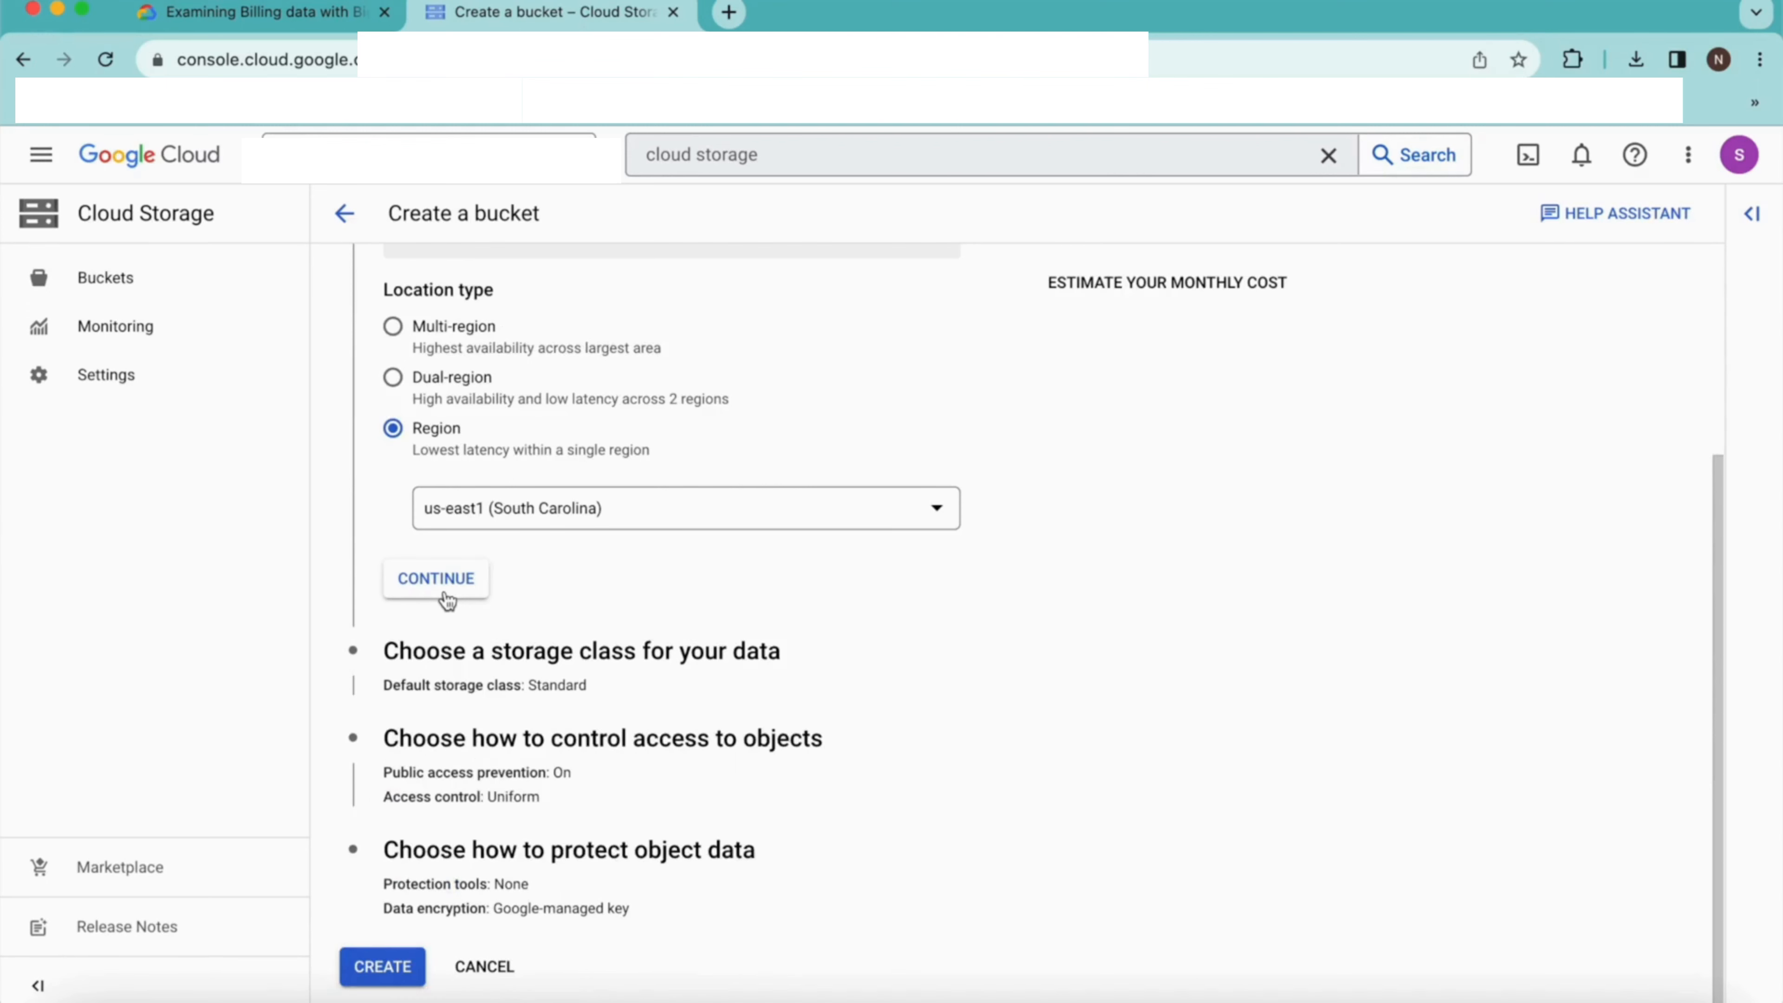
pyautogui.click(436, 578)
# Check the Autoclass help and try the Nearline, Coldline and Archive default storage classes.
pyautogui.scroll(-3, 447, 599)
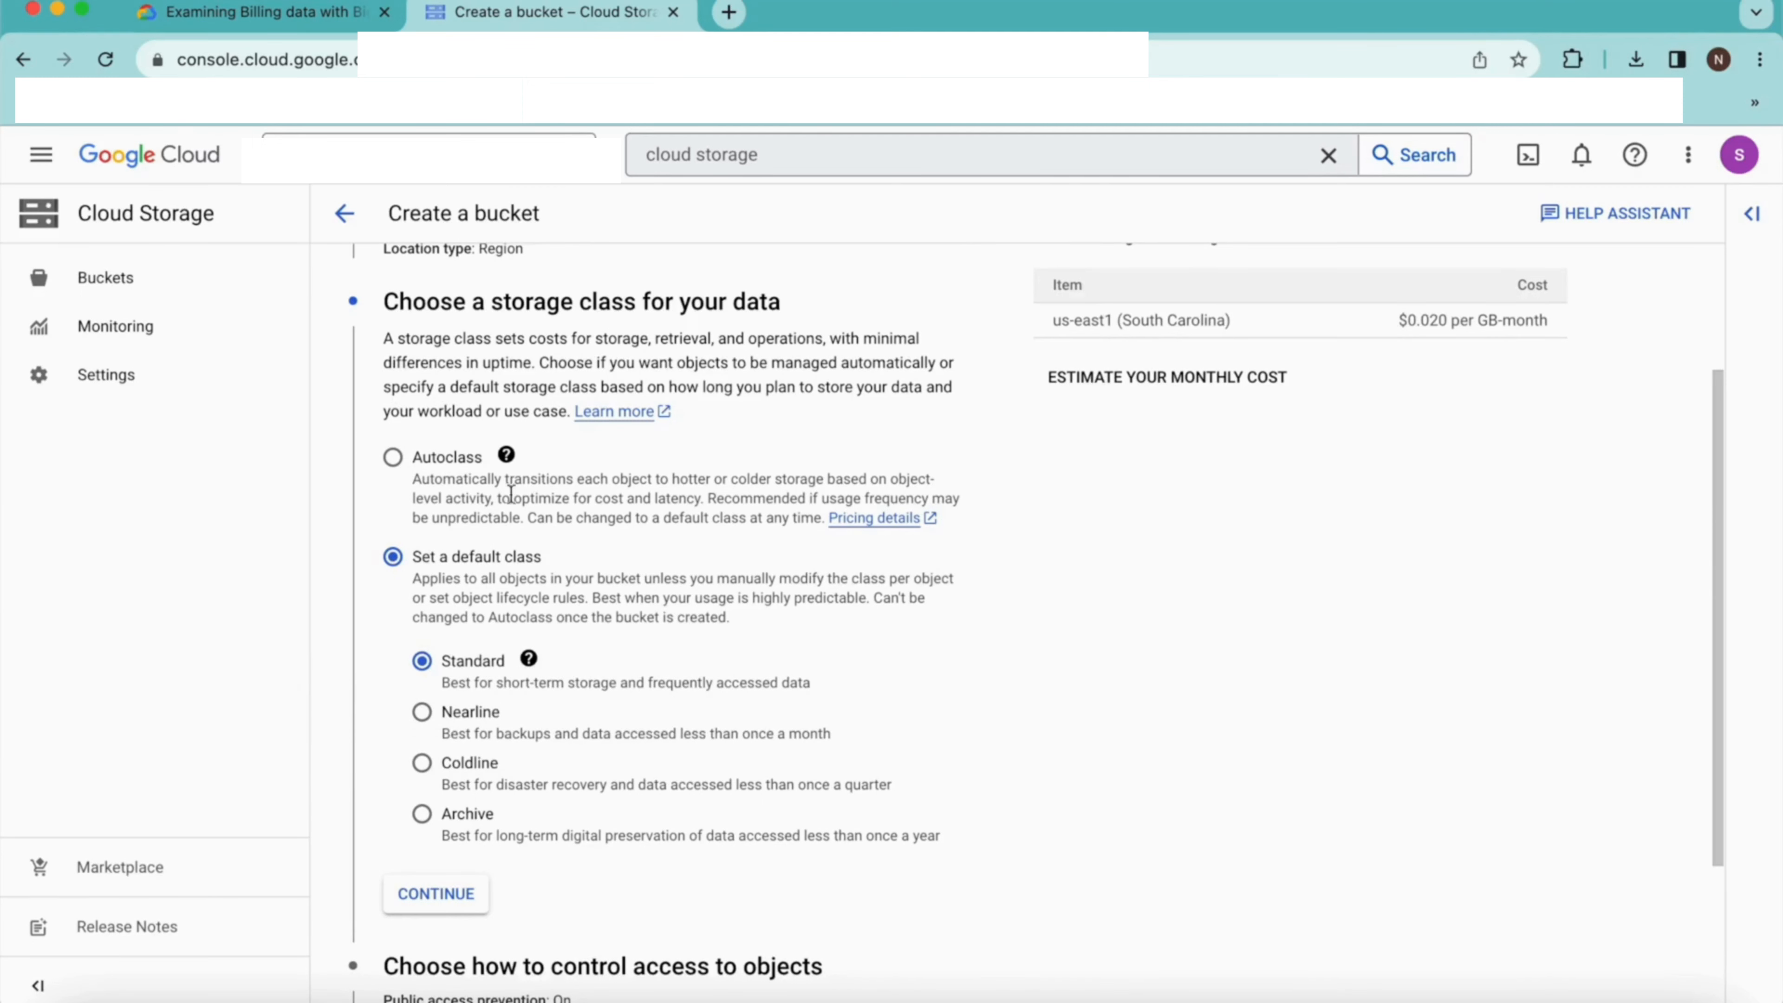
pyautogui.click(504, 453)
pyautogui.click(503, 453)
pyautogui.click(422, 715)
pyautogui.click(423, 764)
pyautogui.click(424, 832)
# Choose Autoclass as the bucket's storage class and continue to the access control settings.
pyautogui.click(399, 471)
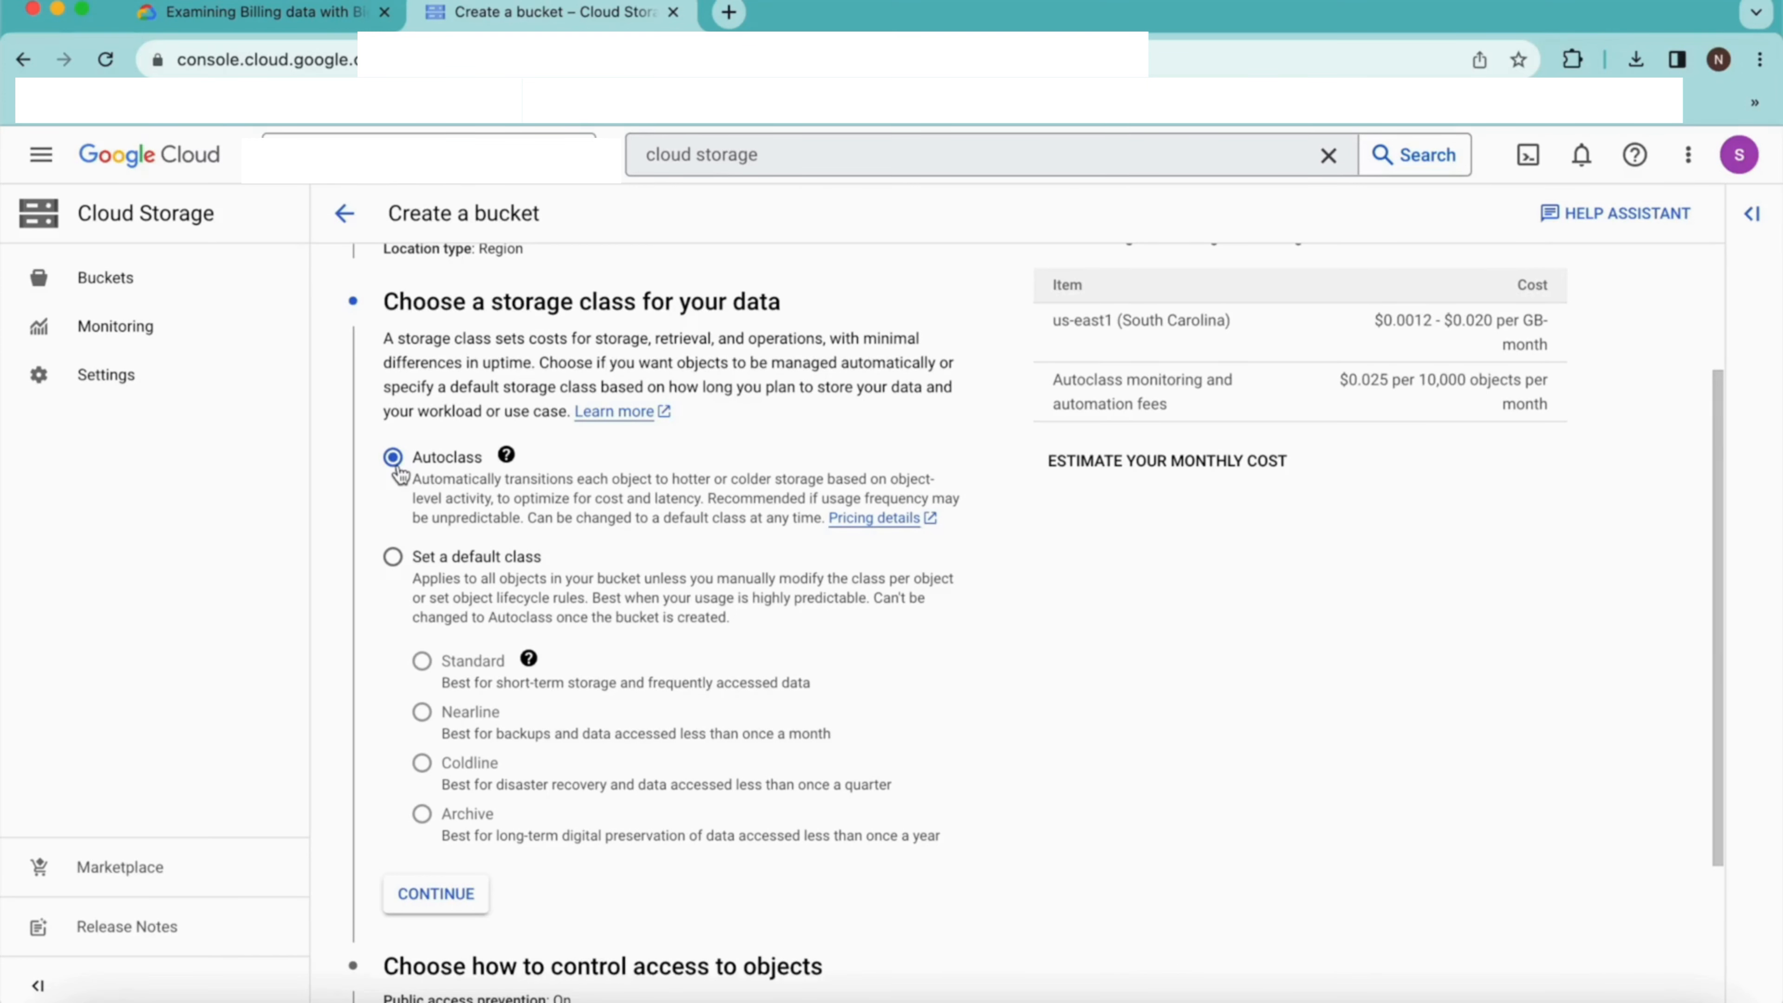
pyautogui.scroll(2, 398, 472)
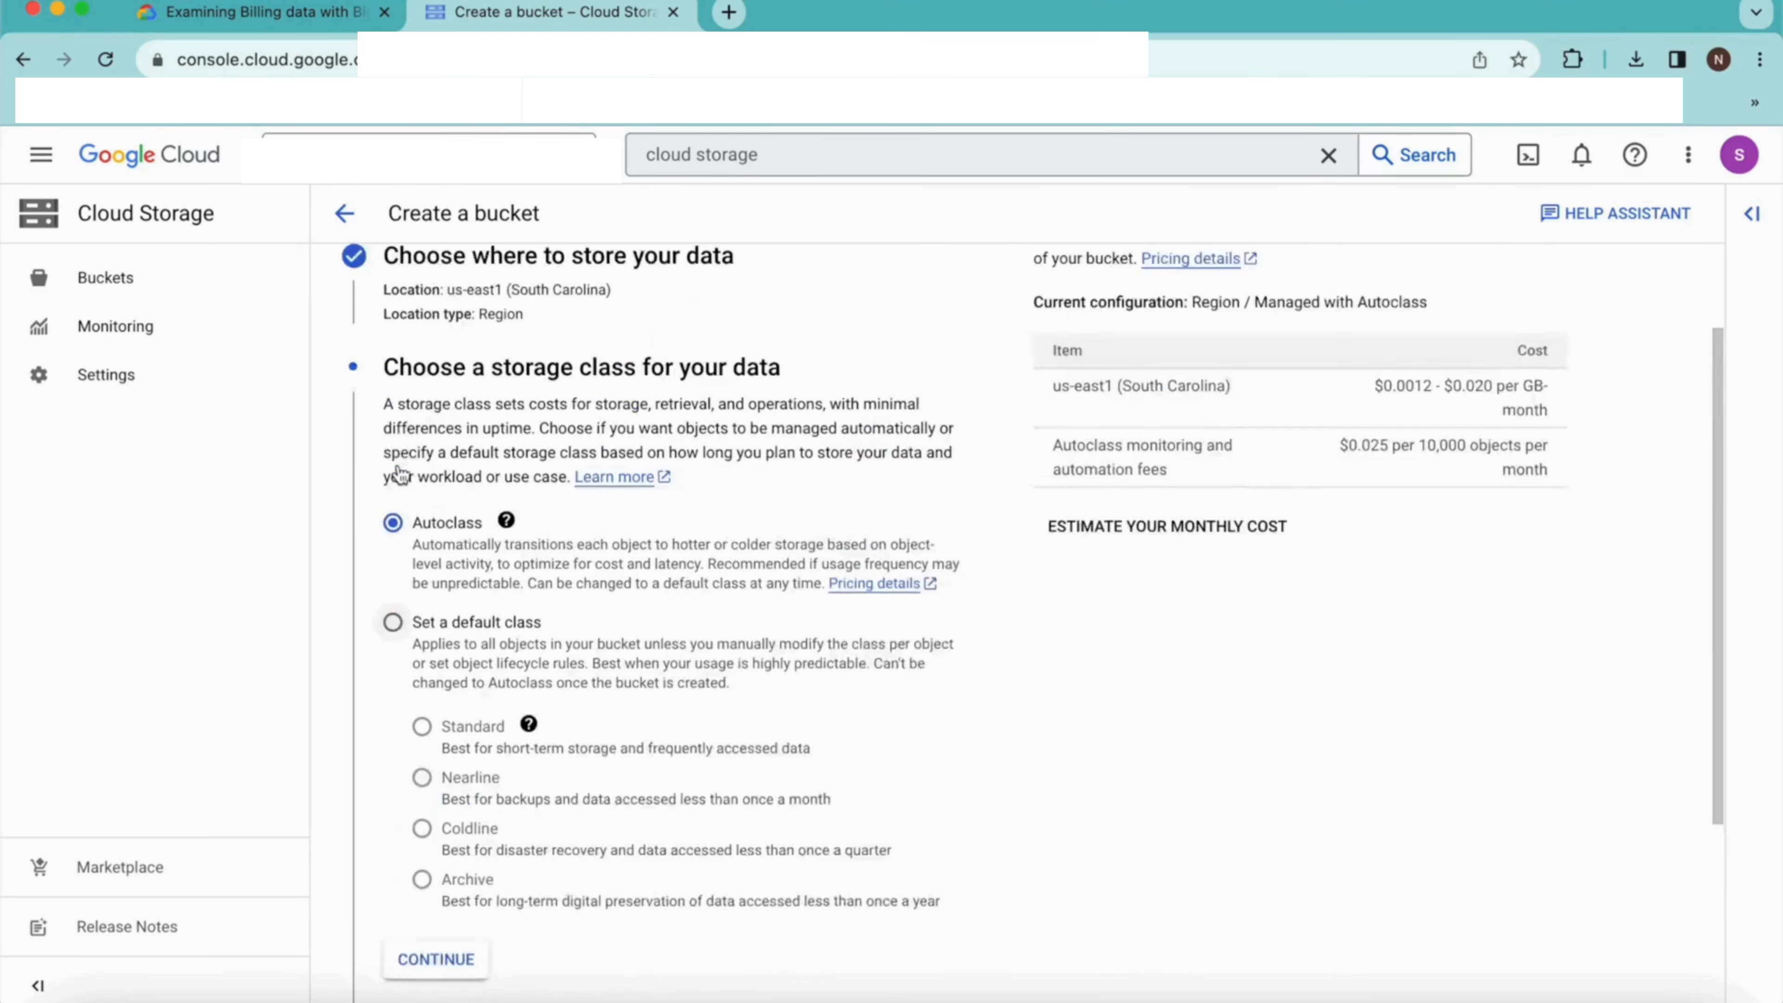
pyautogui.scroll(-4, 396, 467)
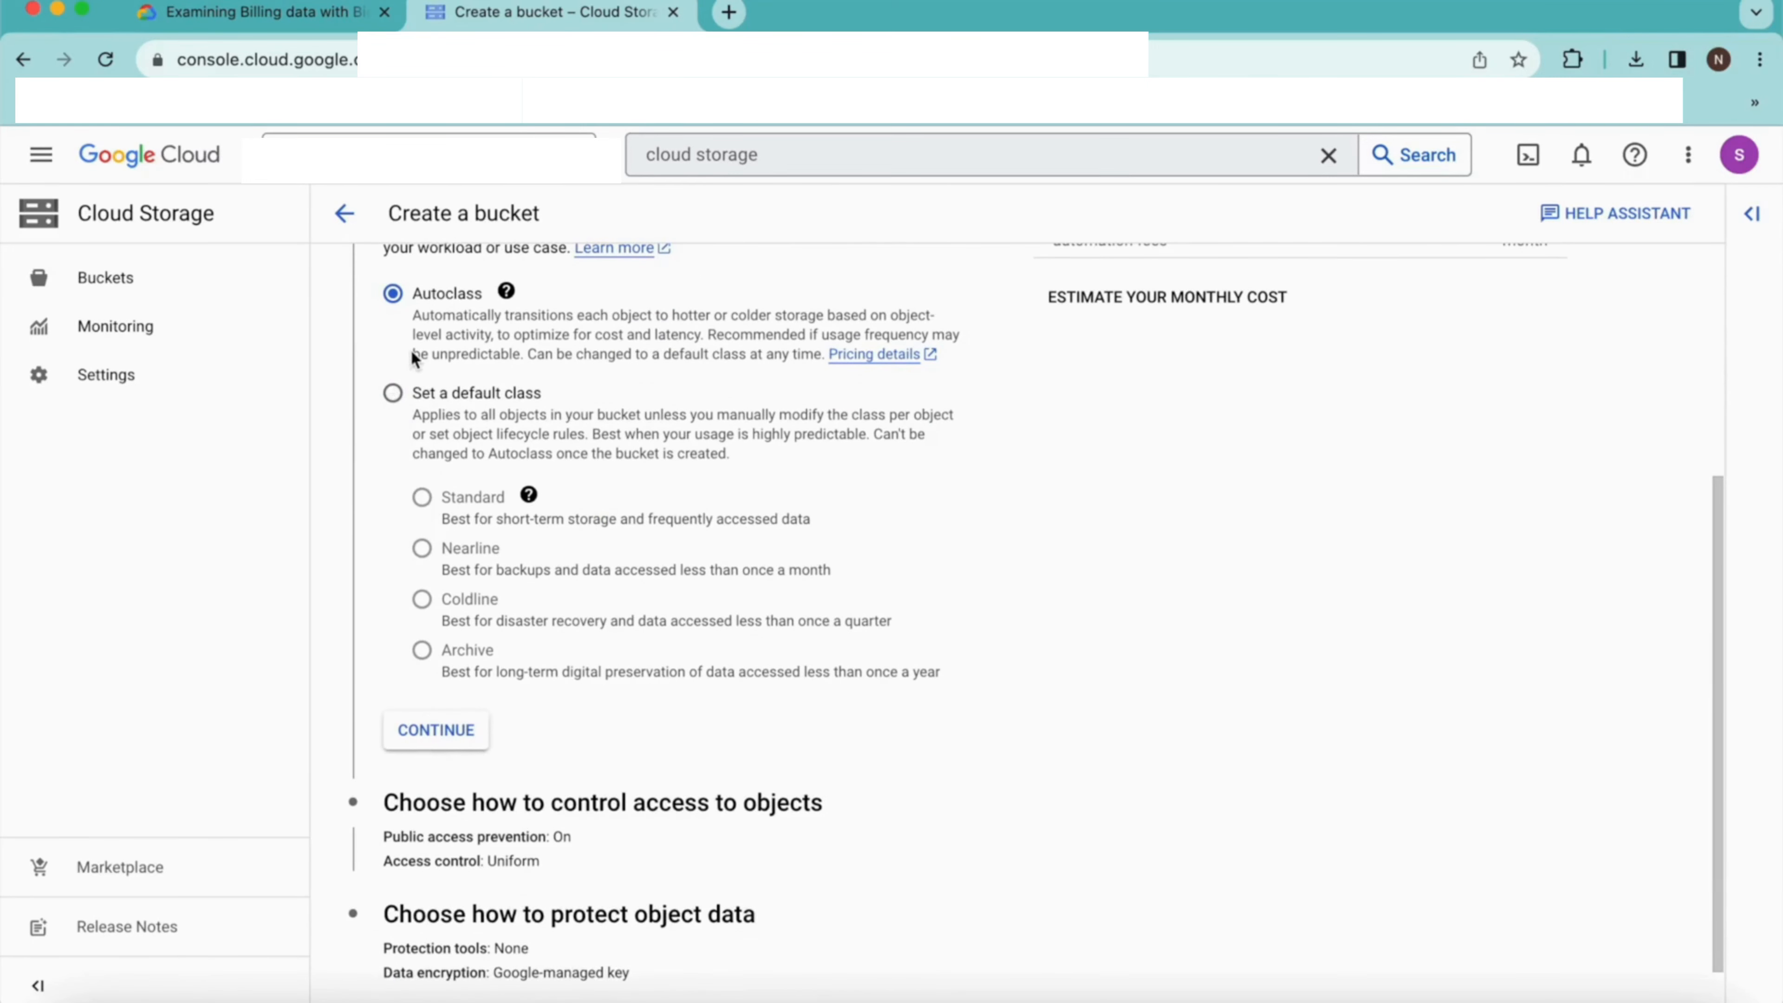
pyautogui.click(448, 728)
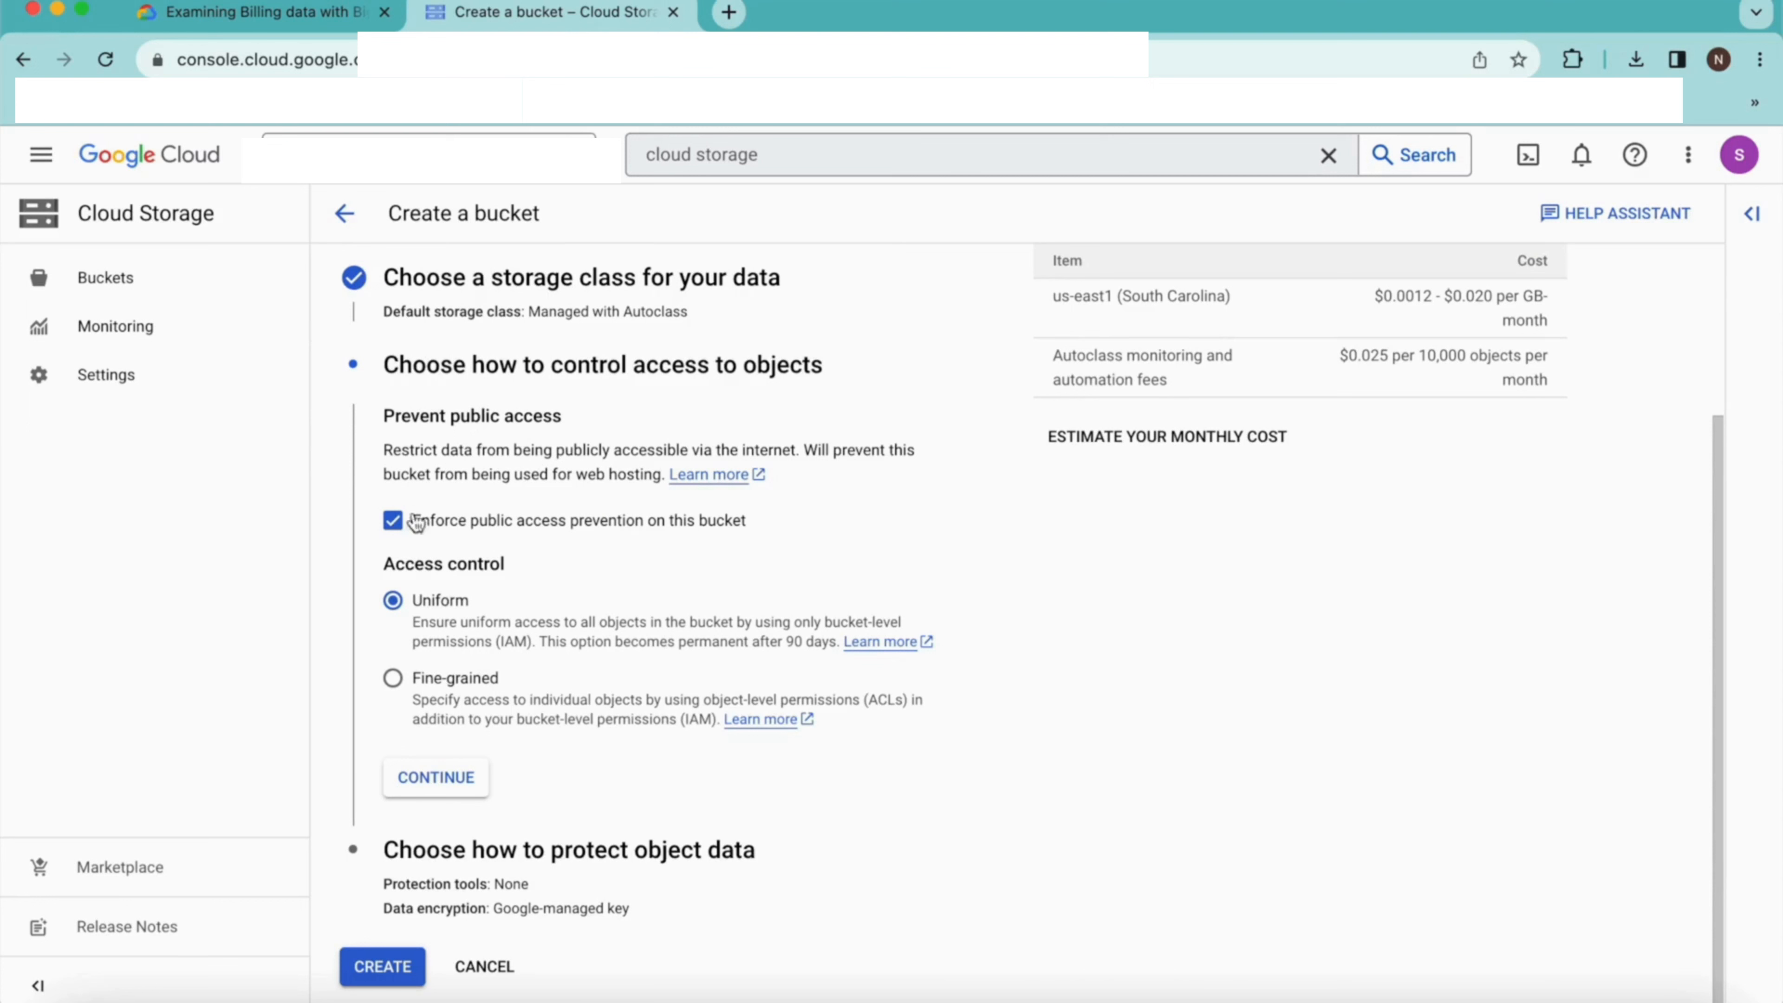
# Try switching public access prevention off and back on for the bucket.
pyautogui.click(395, 524)
pyautogui.click(394, 524)
pyautogui.click(393, 523)
pyautogui.click(394, 521)
# Compare Fine-grained with Uniform access control, choose Uniform, and continue to the object data protection settings.
pyautogui.click(396, 680)
pyautogui.click(396, 601)
pyautogui.click(393, 682)
pyautogui.click(393, 601)
pyautogui.click(393, 678)
pyautogui.click(393, 601)
pyautogui.click(436, 790)
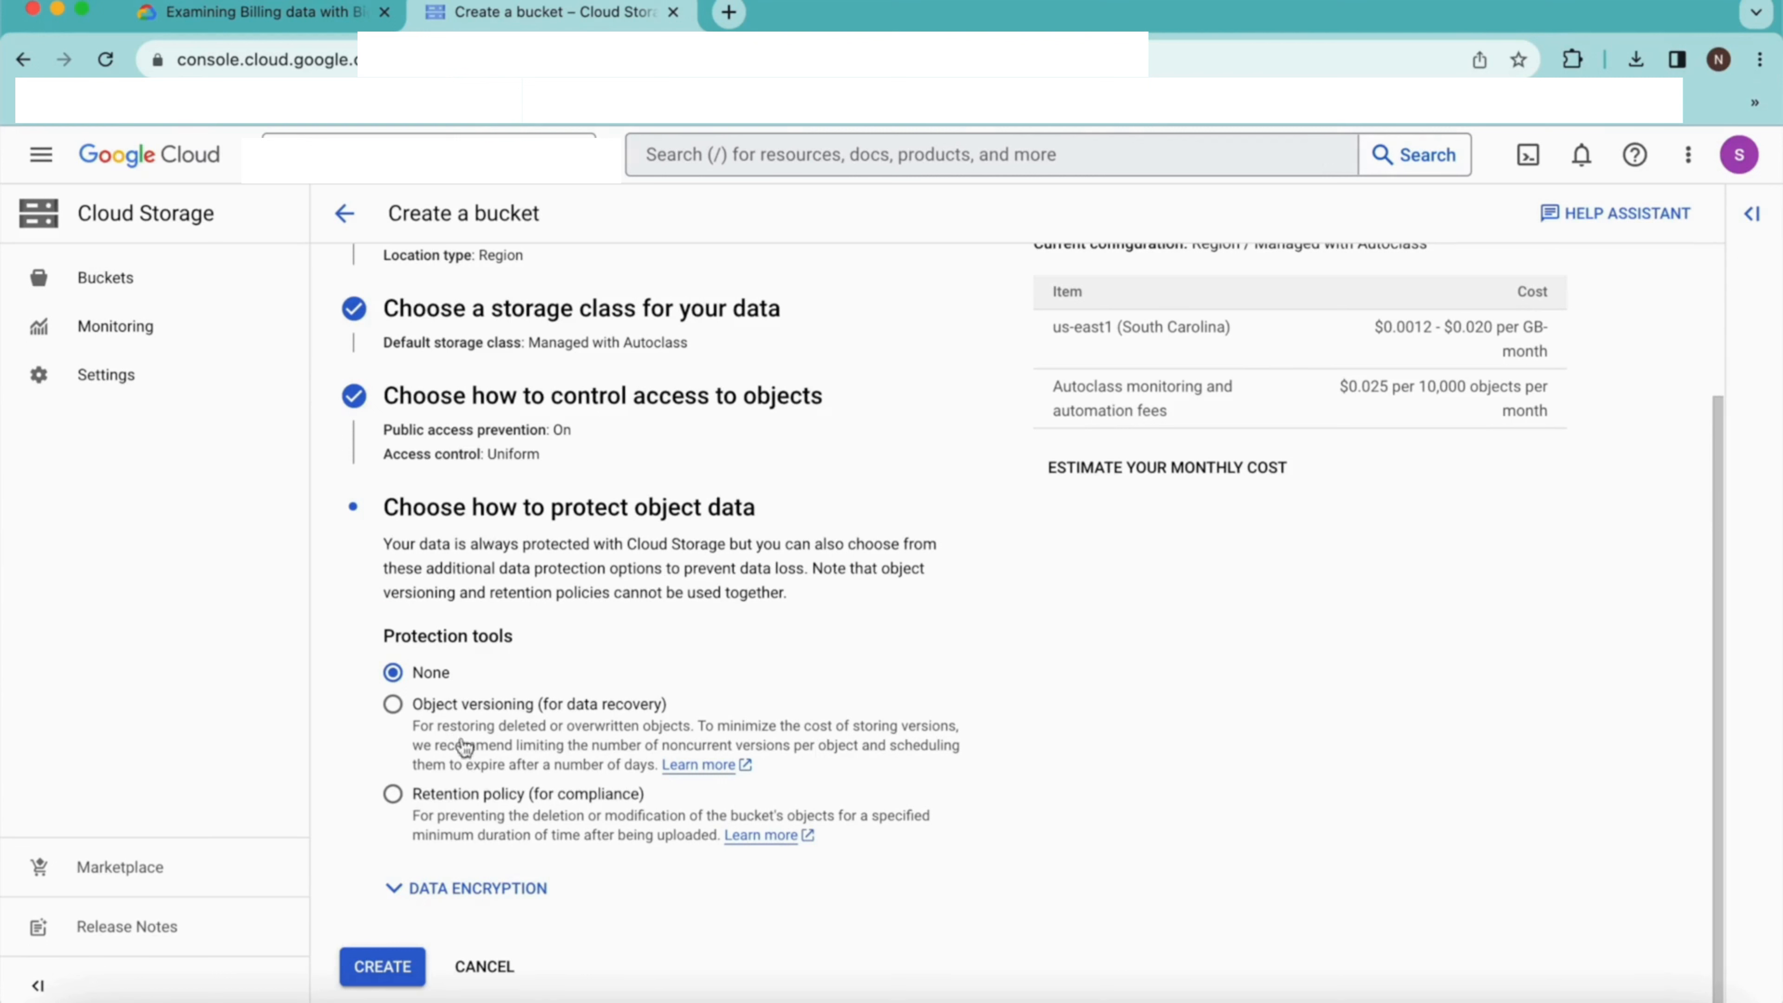
# Select object versioning as the protection tool and set noncurrent versions to expire after 7 days.
pyautogui.click(394, 705)
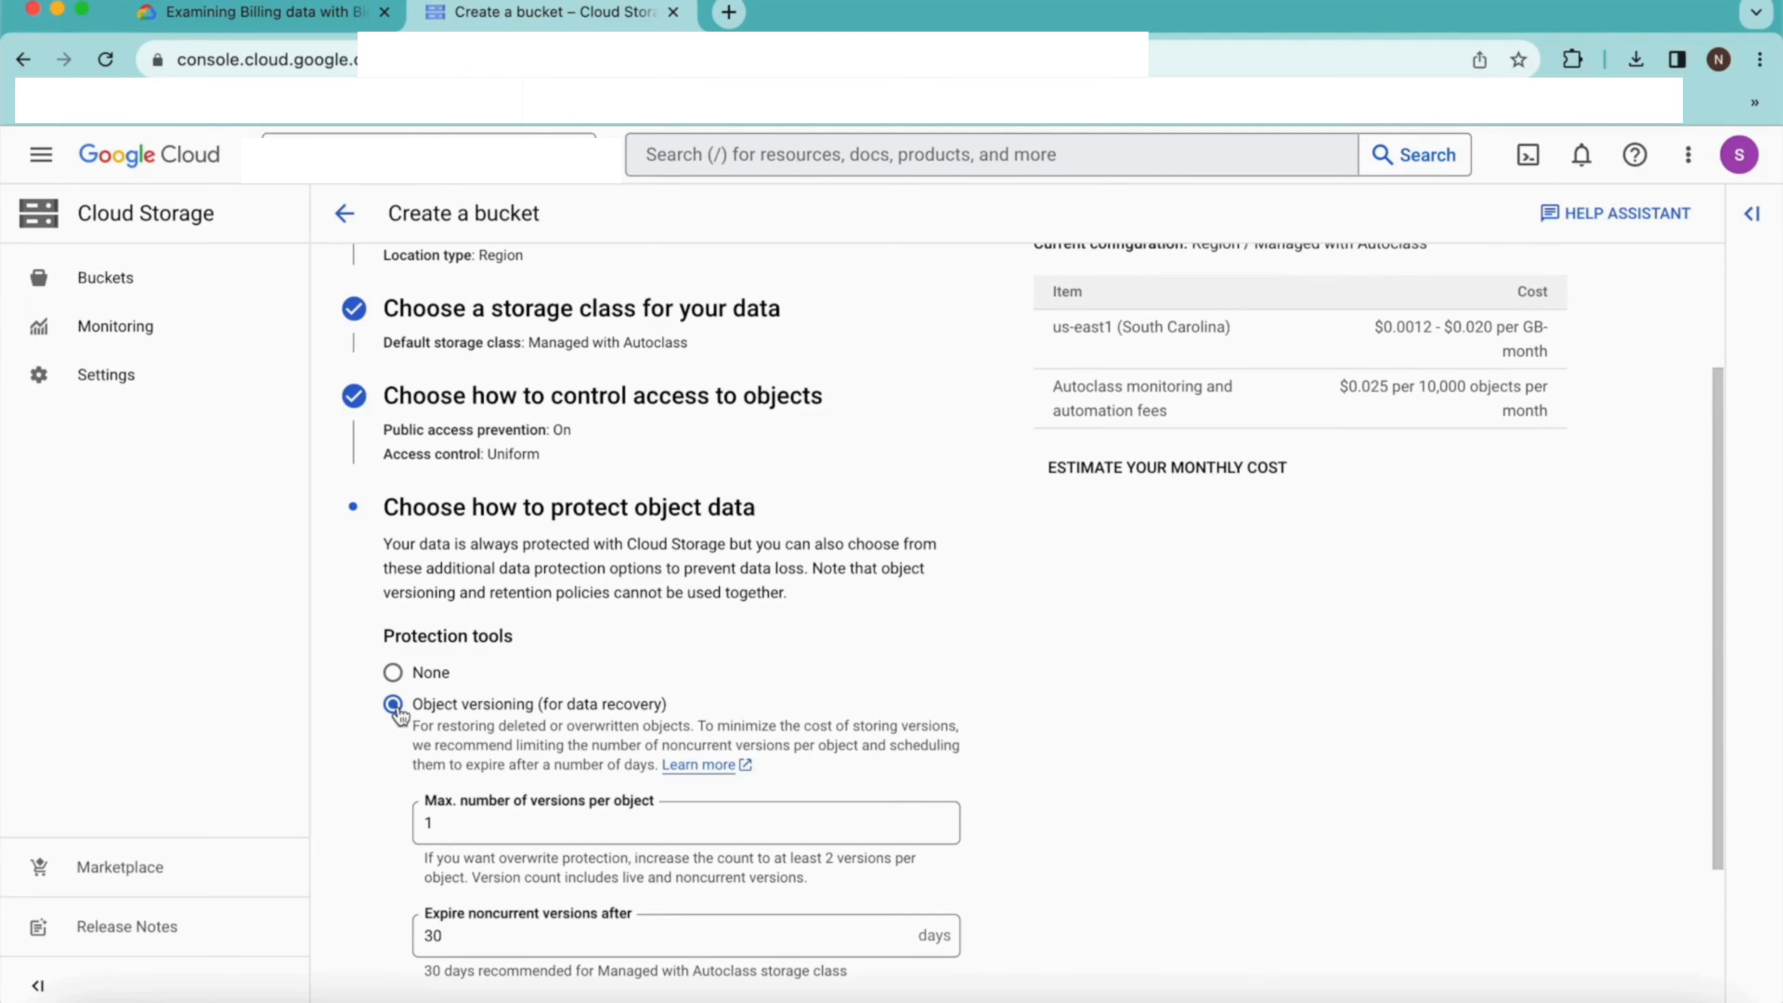
pyautogui.scroll(-3, 398, 713)
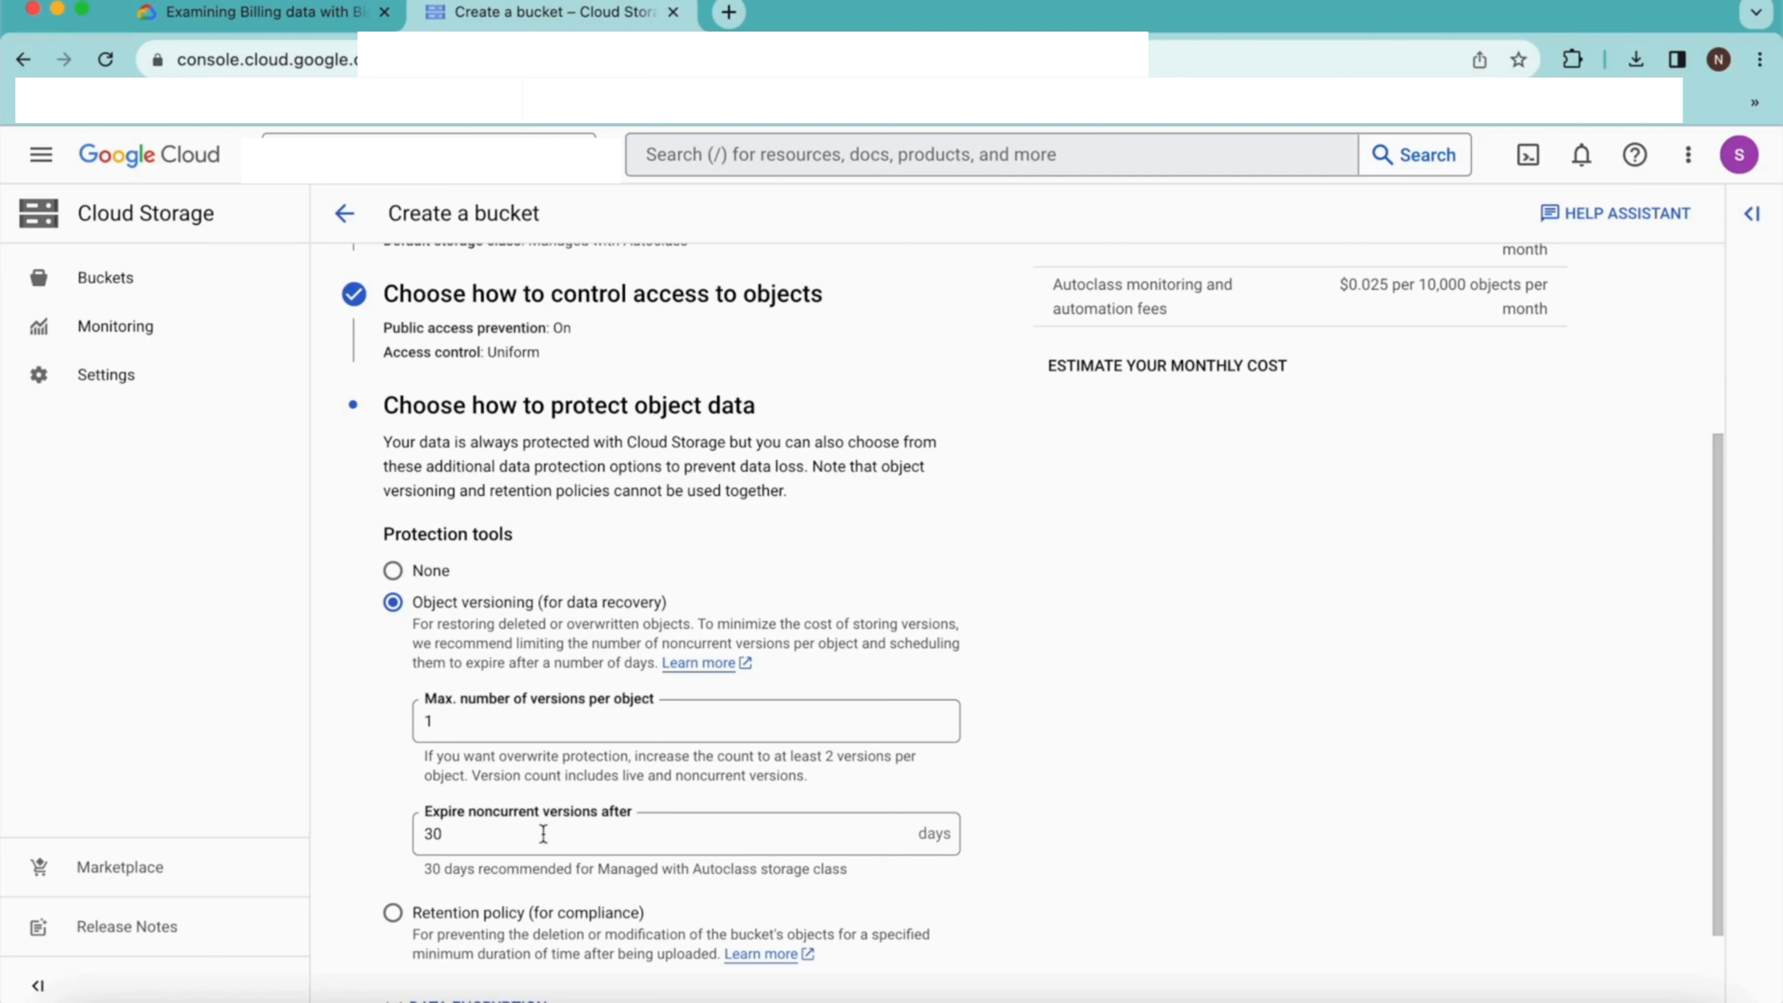
pyautogui.click(510, 830)
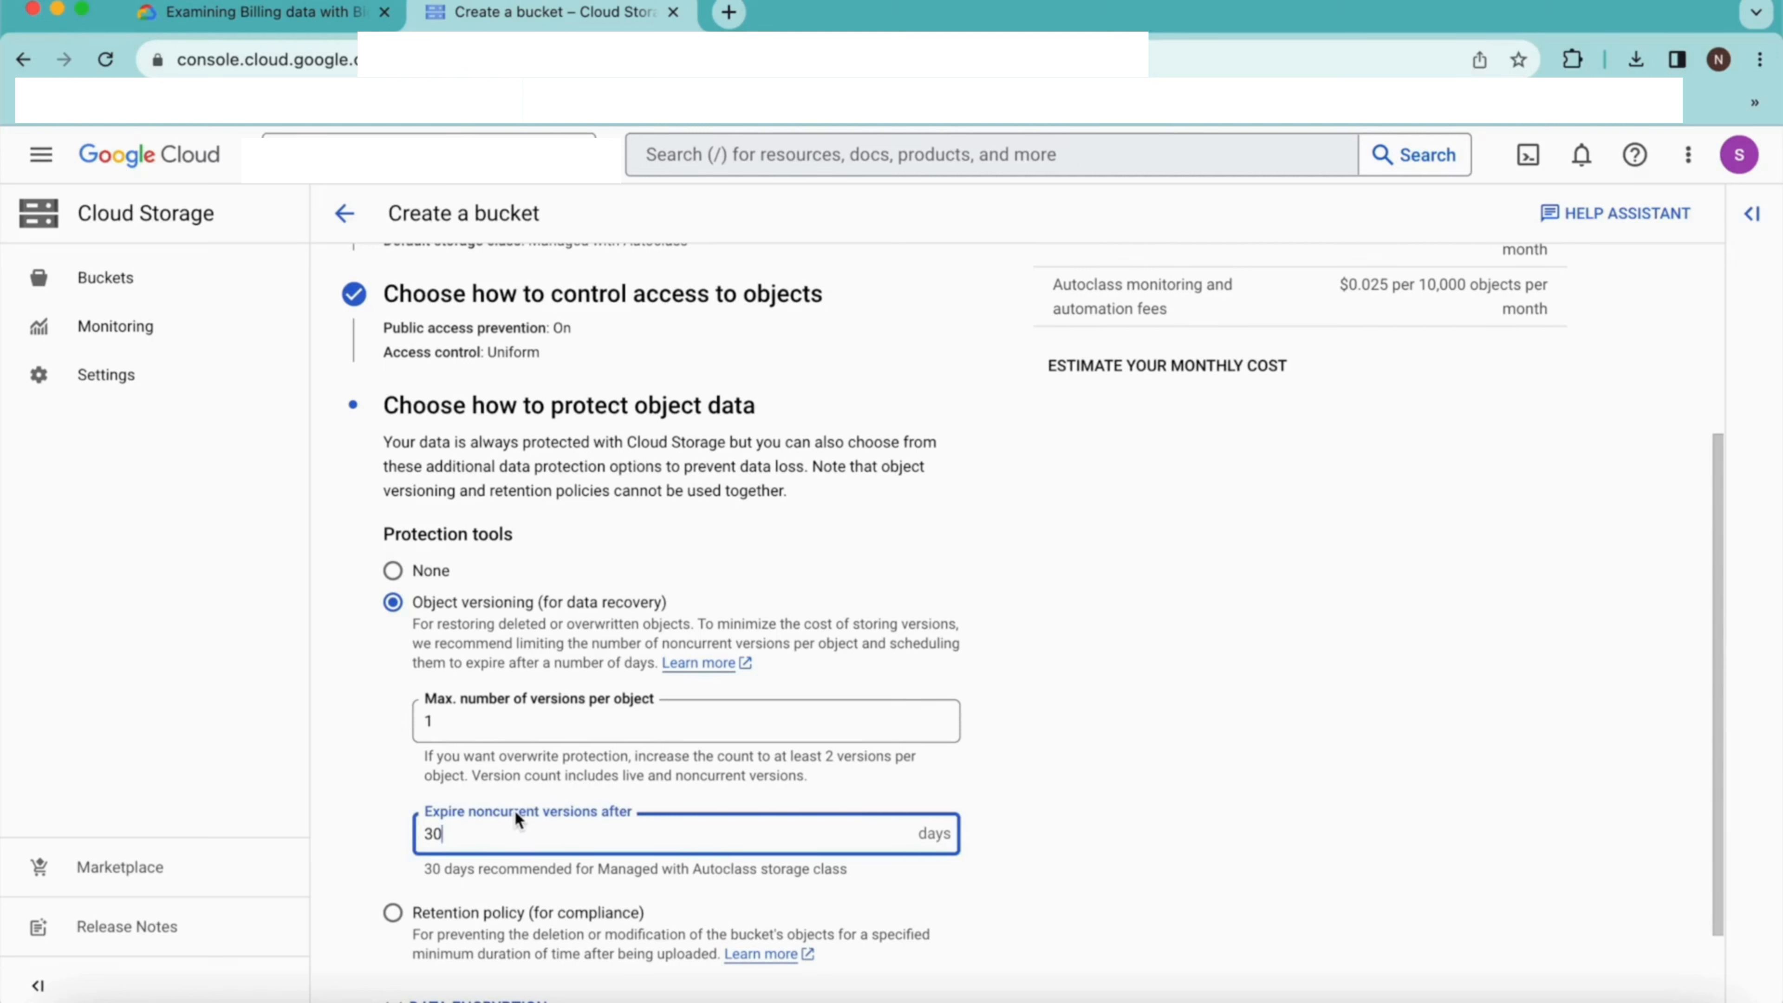
pyautogui.press('BackSpace')
pyautogui.press('BackSpace')
pyautogui.write('7')
pyautogui.press('BackSpace')
pyautogui.write('7')
pyautogui.press('BackSpace')
pyautogui.write('7')
# Switch the protection tool to a retention policy and set its duration to 2 days.
pyautogui.click(393, 912)
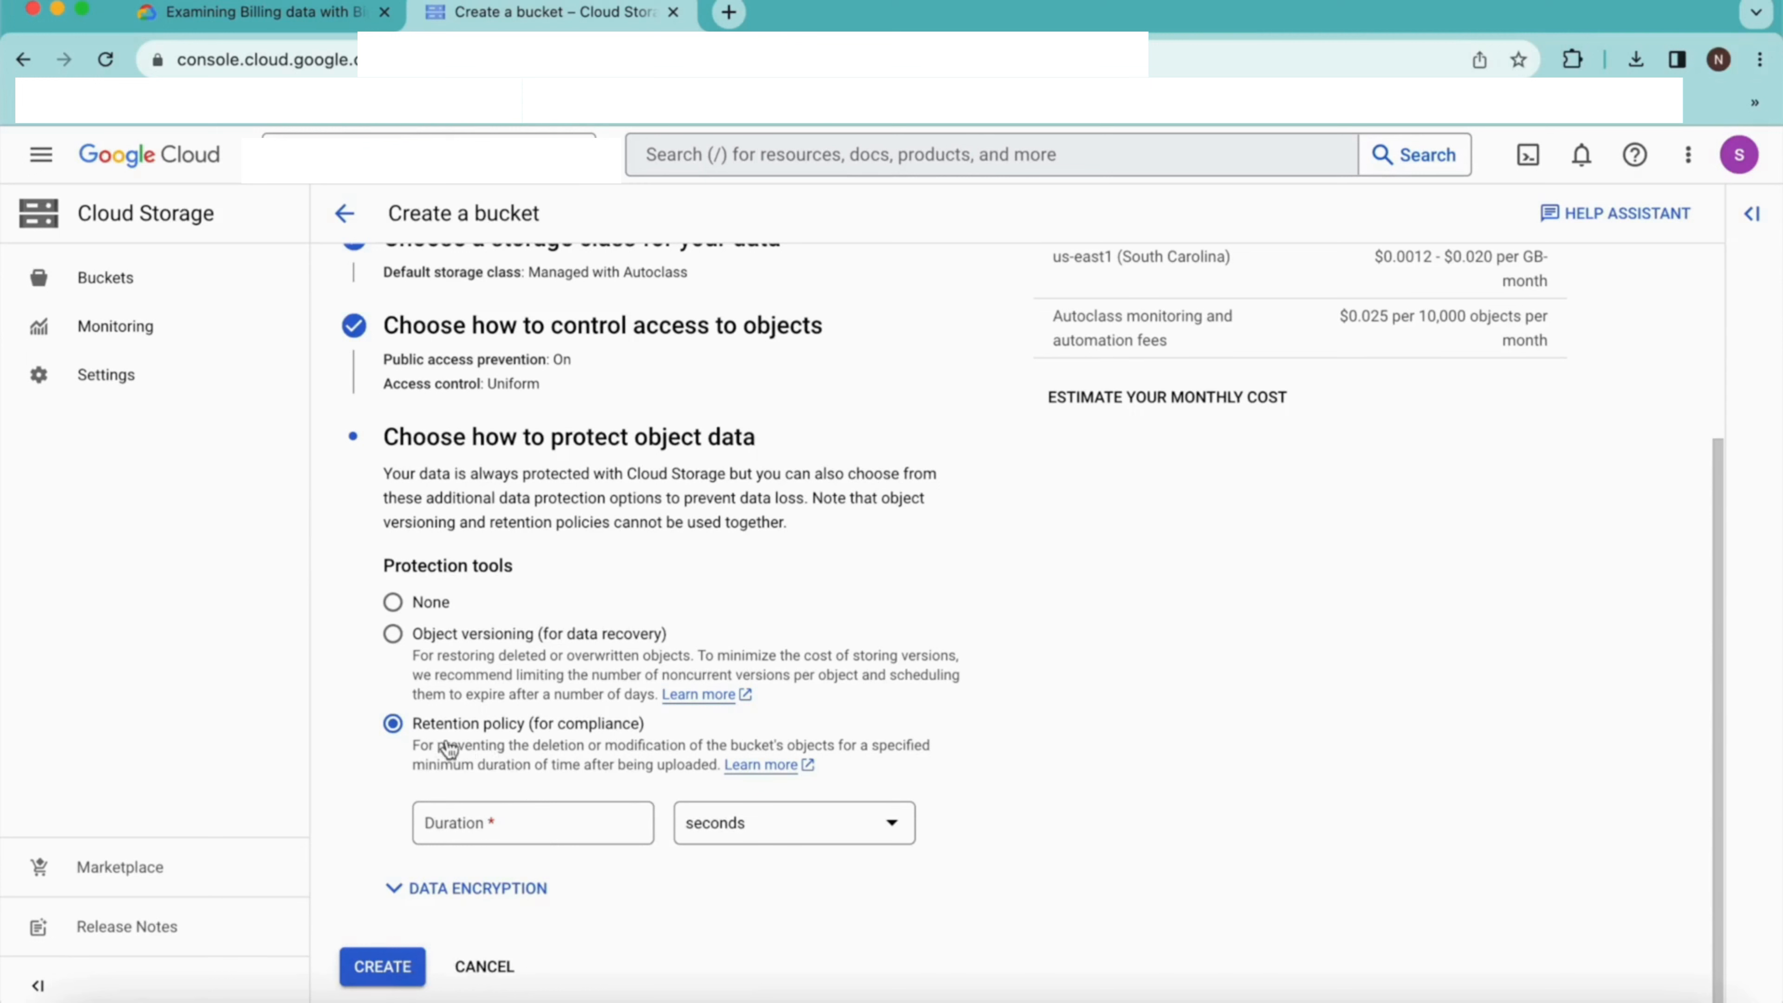
pyautogui.click(472, 825)
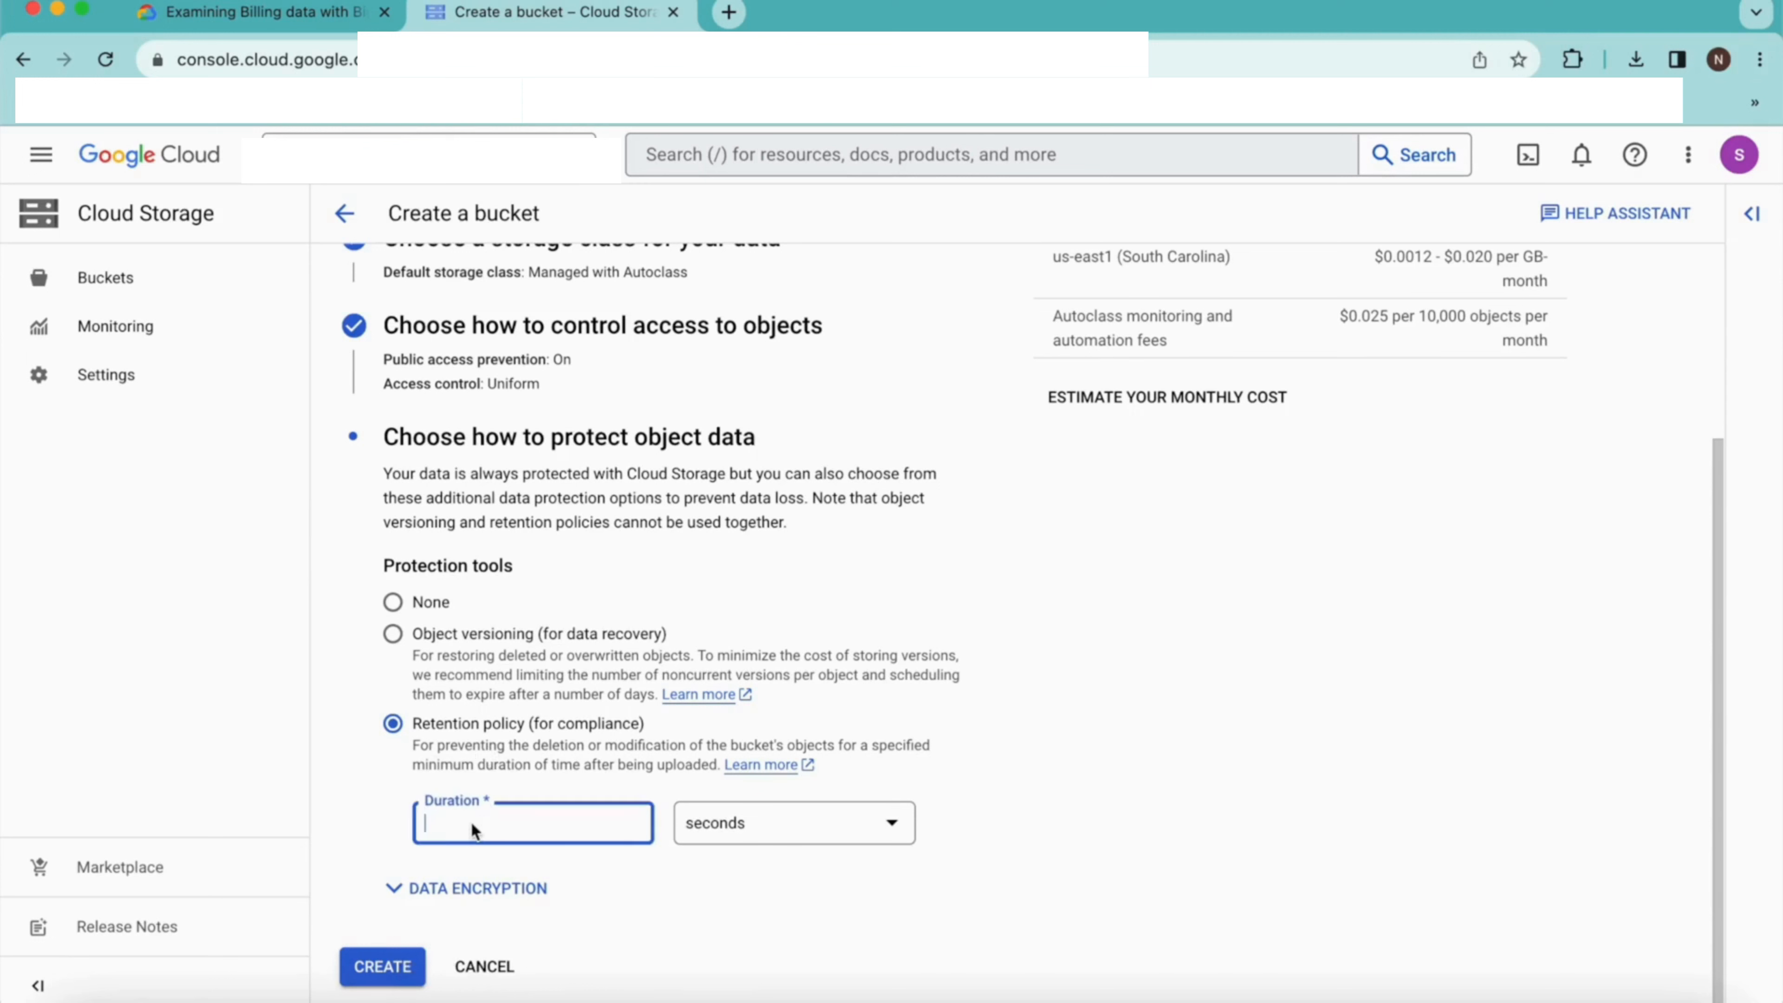
pyautogui.click(727, 840)
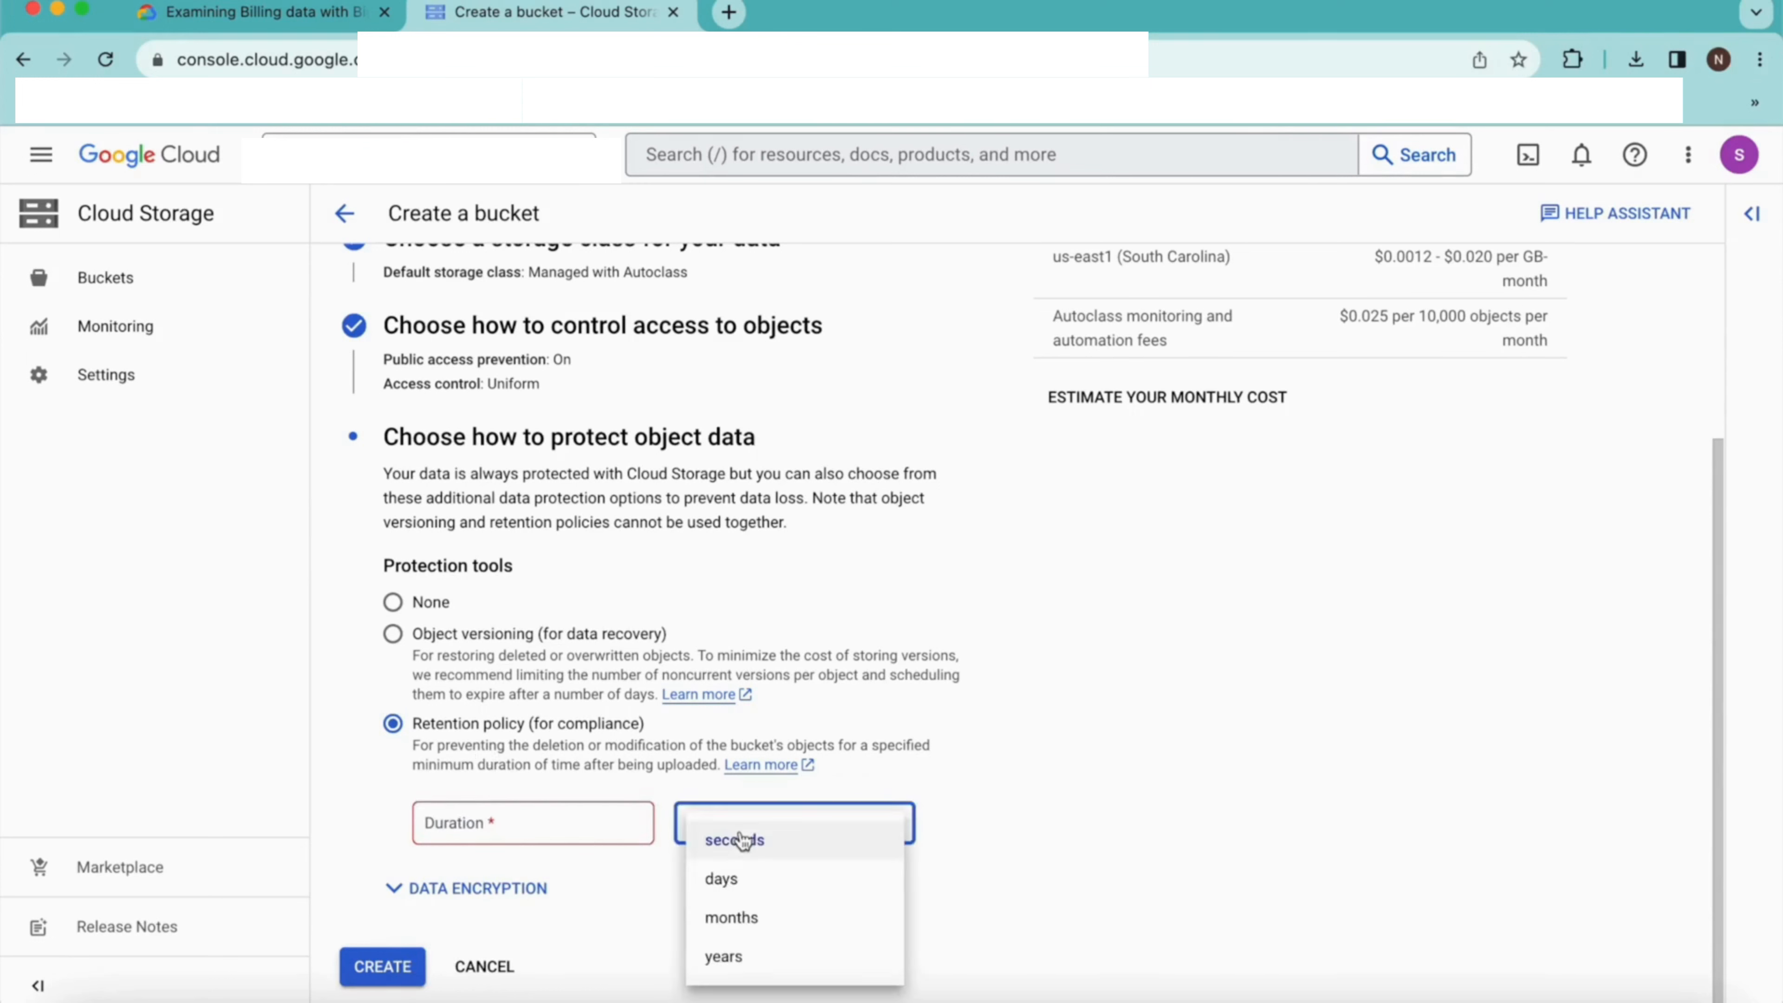
pyautogui.click(741, 884)
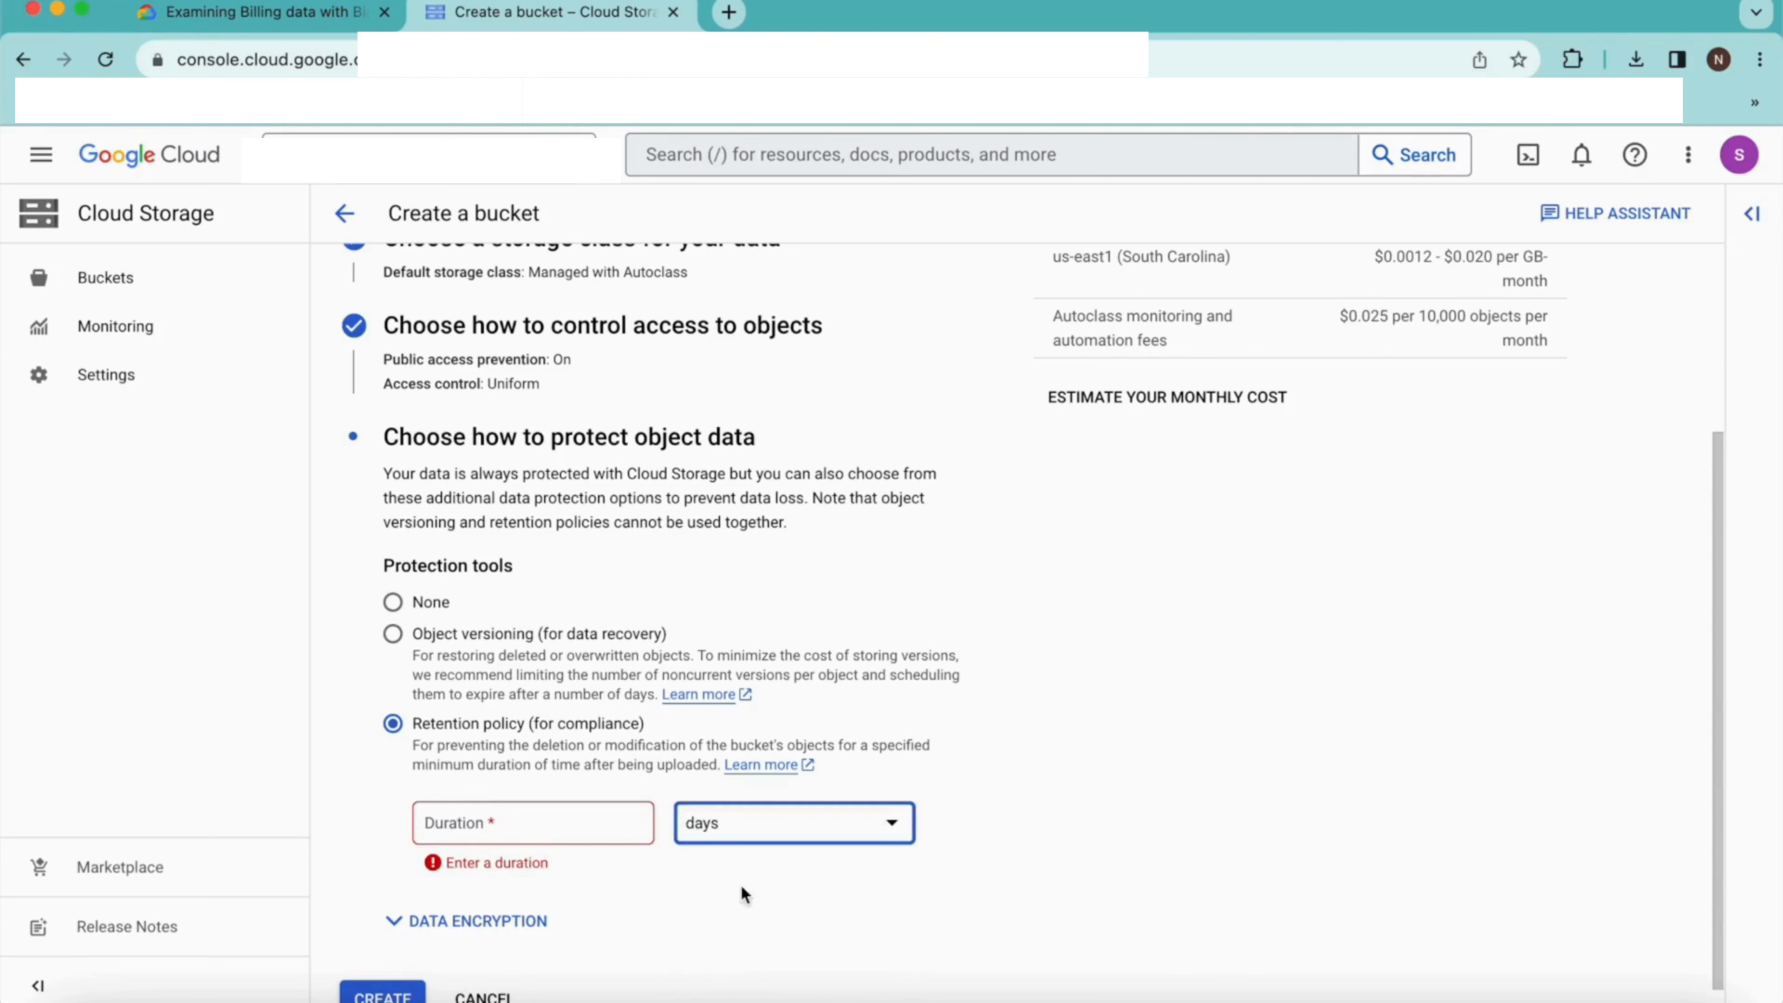
pyautogui.click(565, 822)
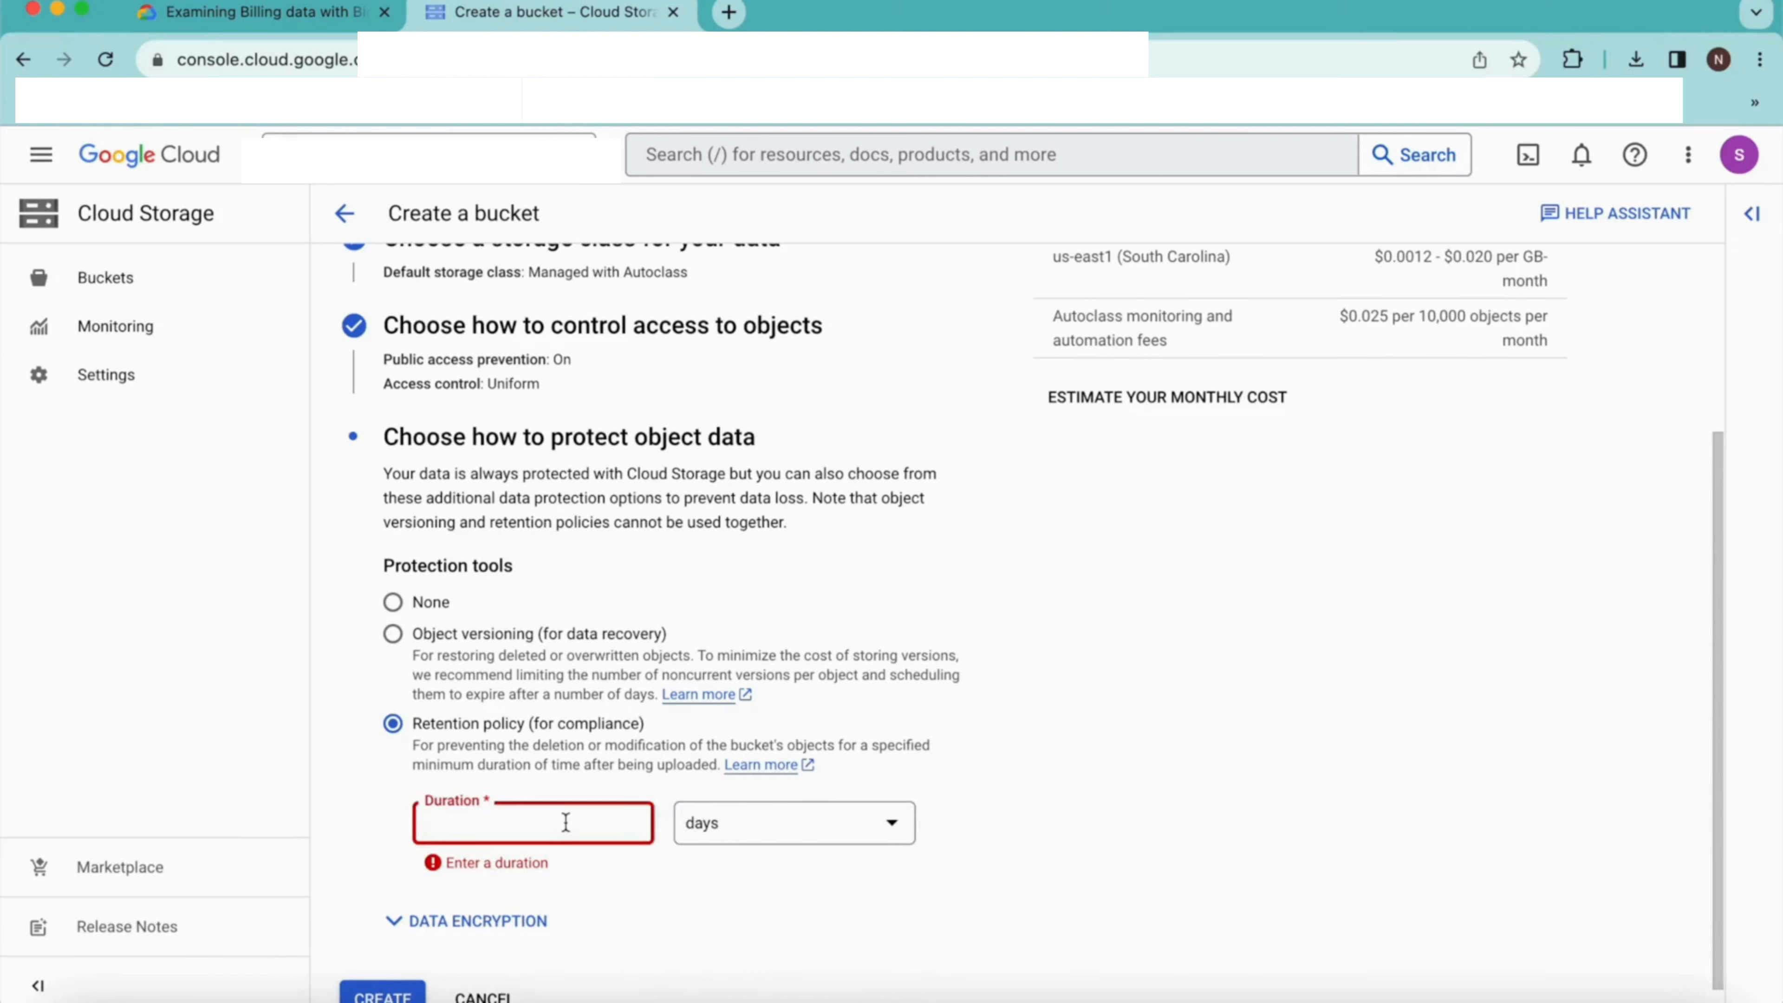
pyautogui.write('22')
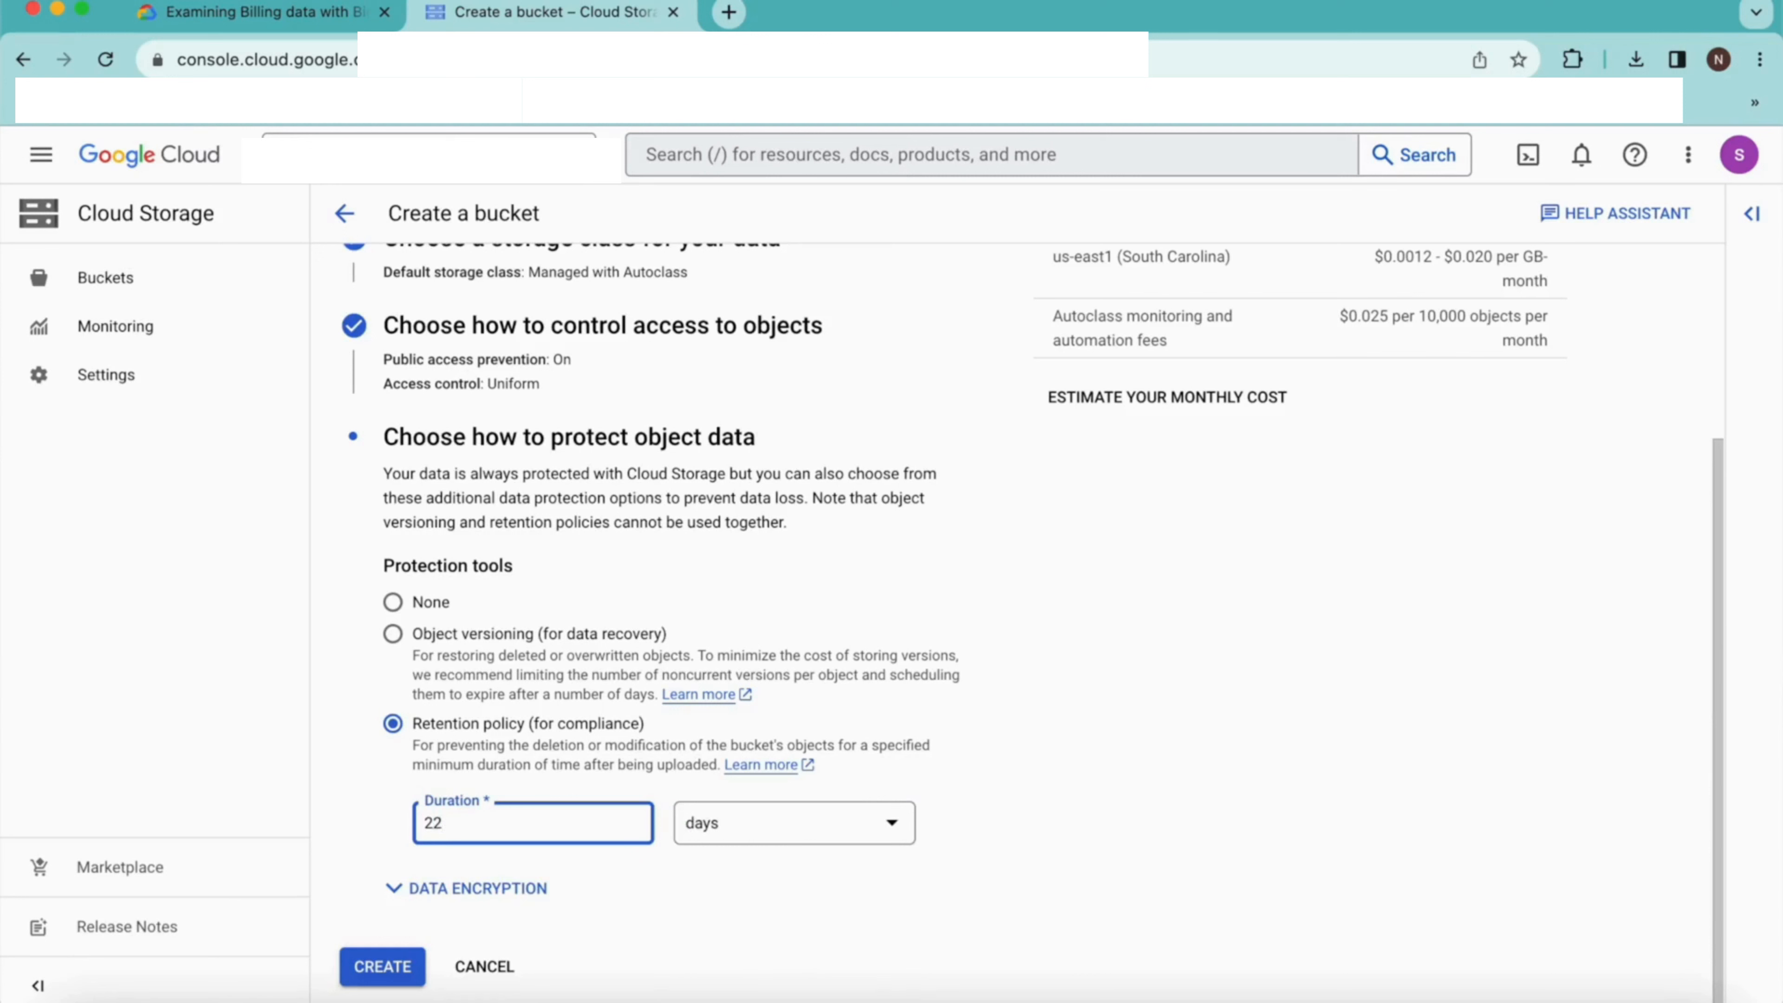
pyautogui.press('BackSpace')
# Expand the data encryption options, try the customer-managed encryption key (CMEK), and switch back to the Google-managed encryption key.
pyautogui.click(495, 891)
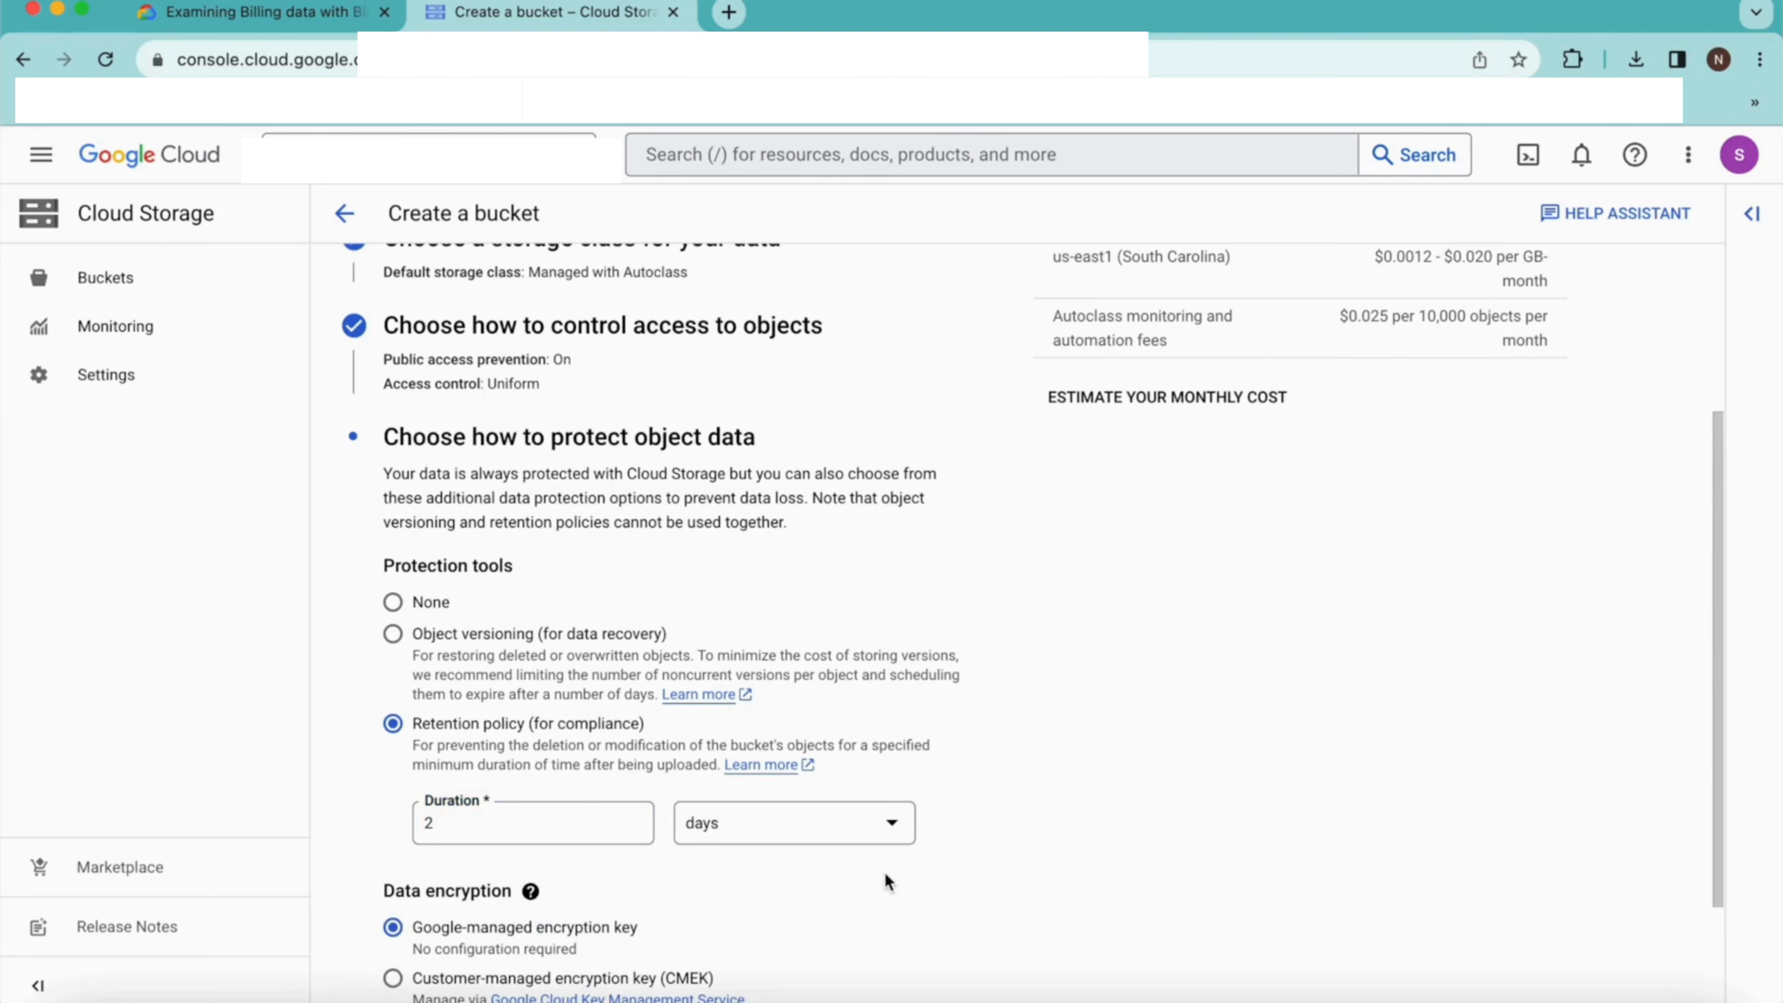
pyautogui.scroll(-5, 885, 871)
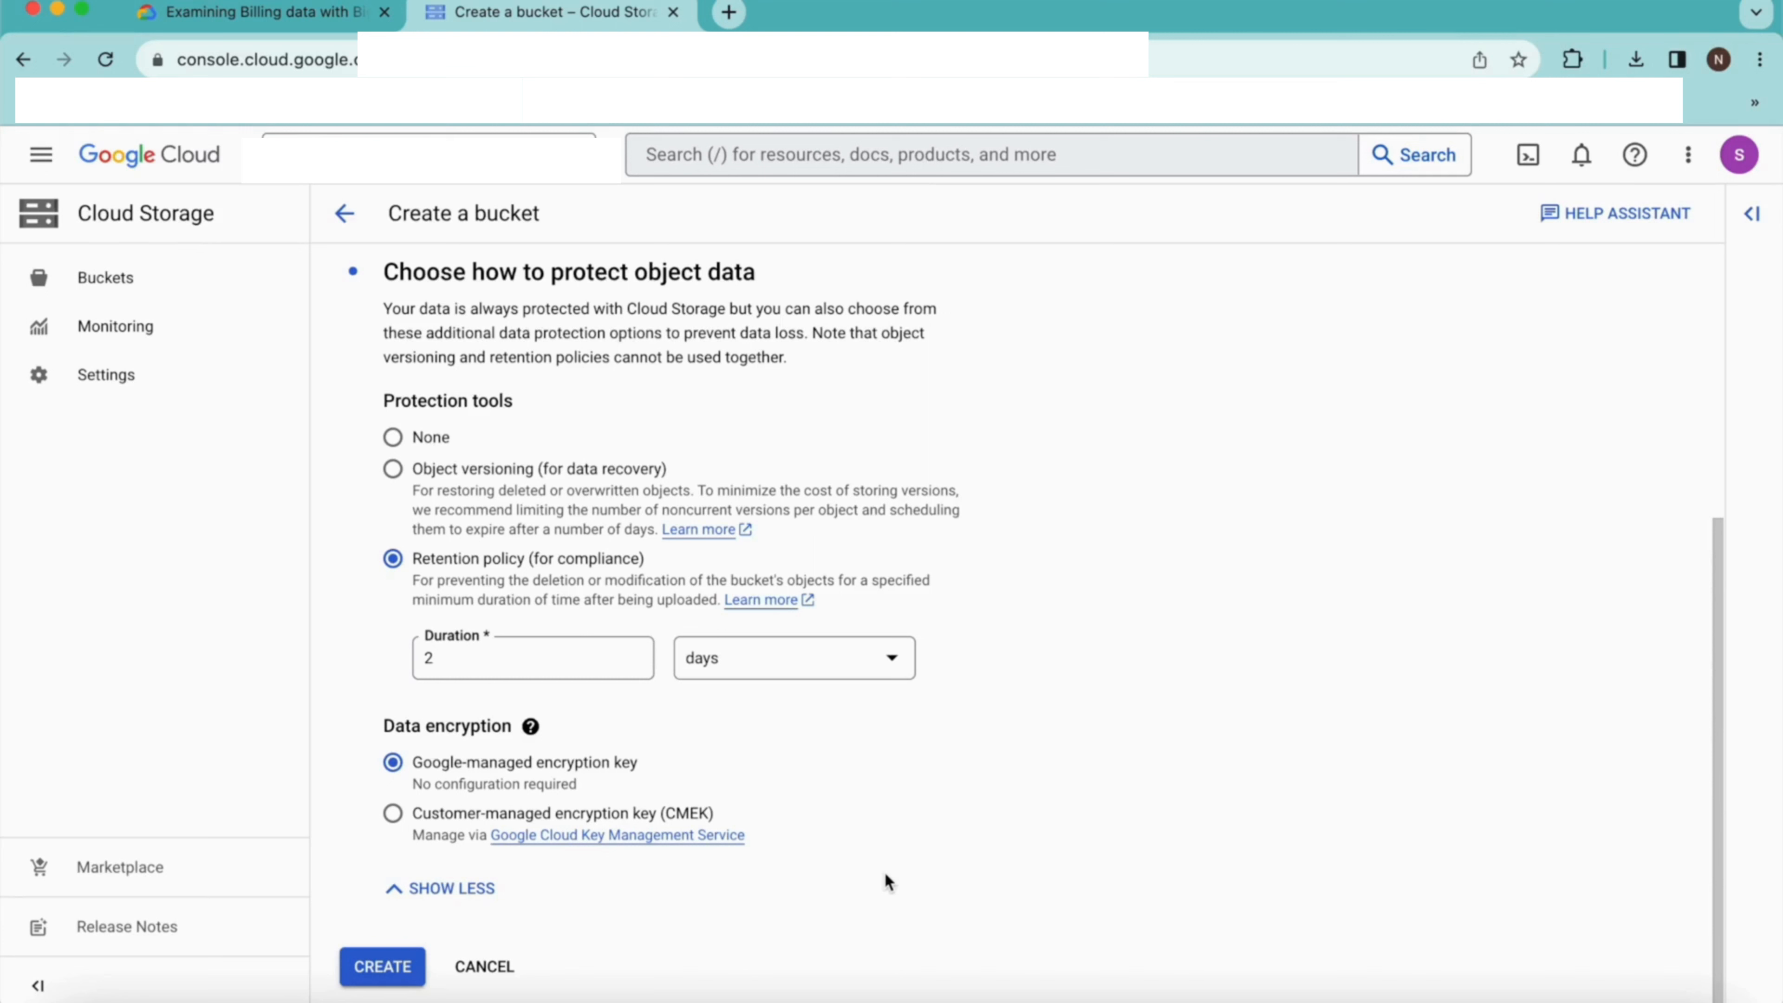
pyautogui.click(394, 814)
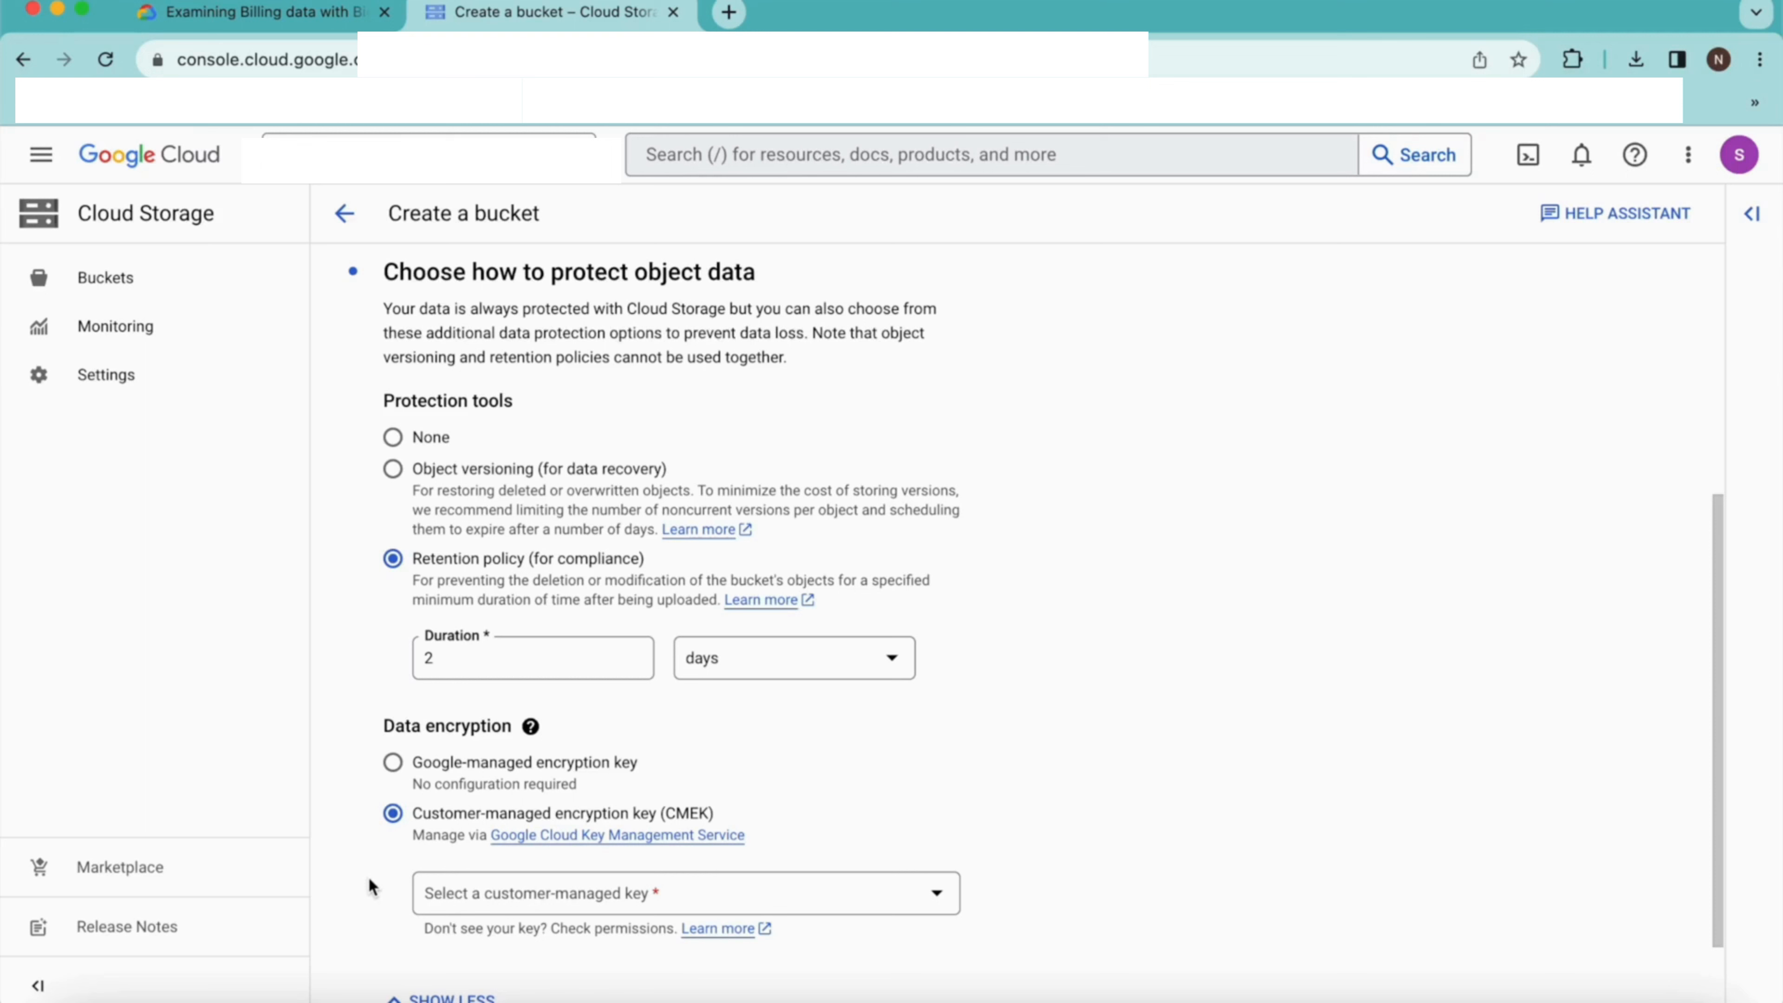
pyautogui.click(394, 763)
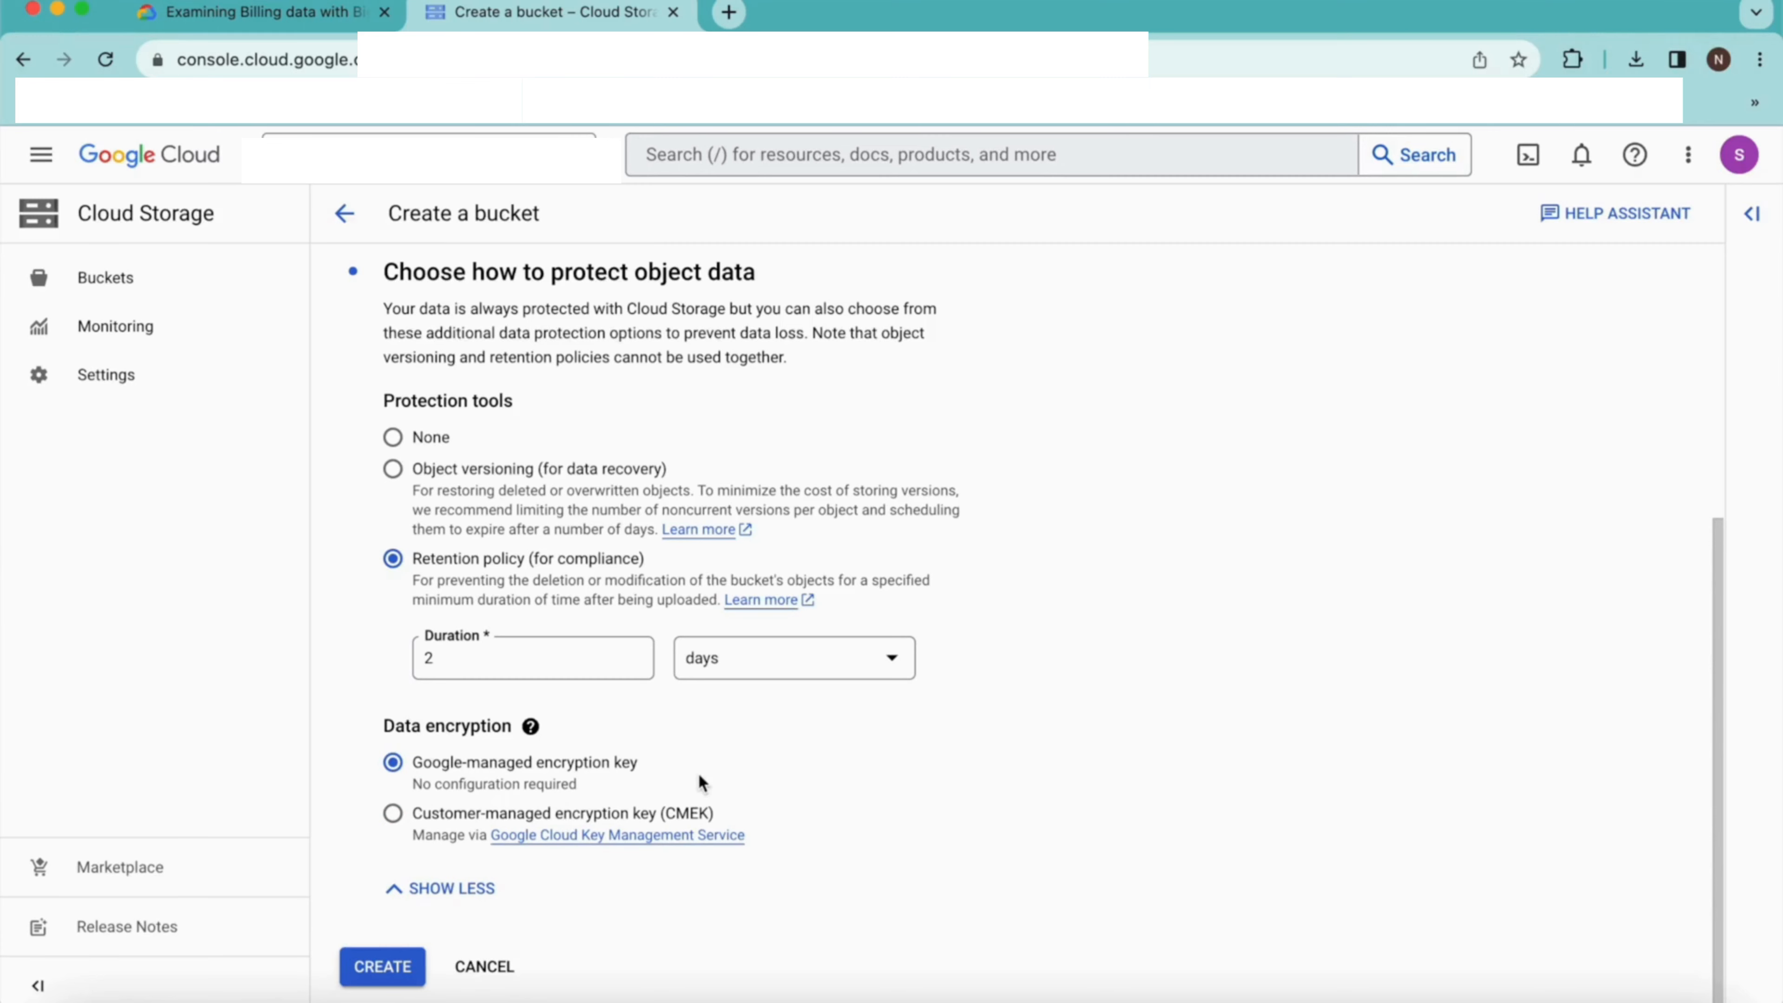
# Create the bucket with public access prevention enforced and close the Cloud Storage tutorial beside its details.
pyautogui.scroll(8, 700, 781)
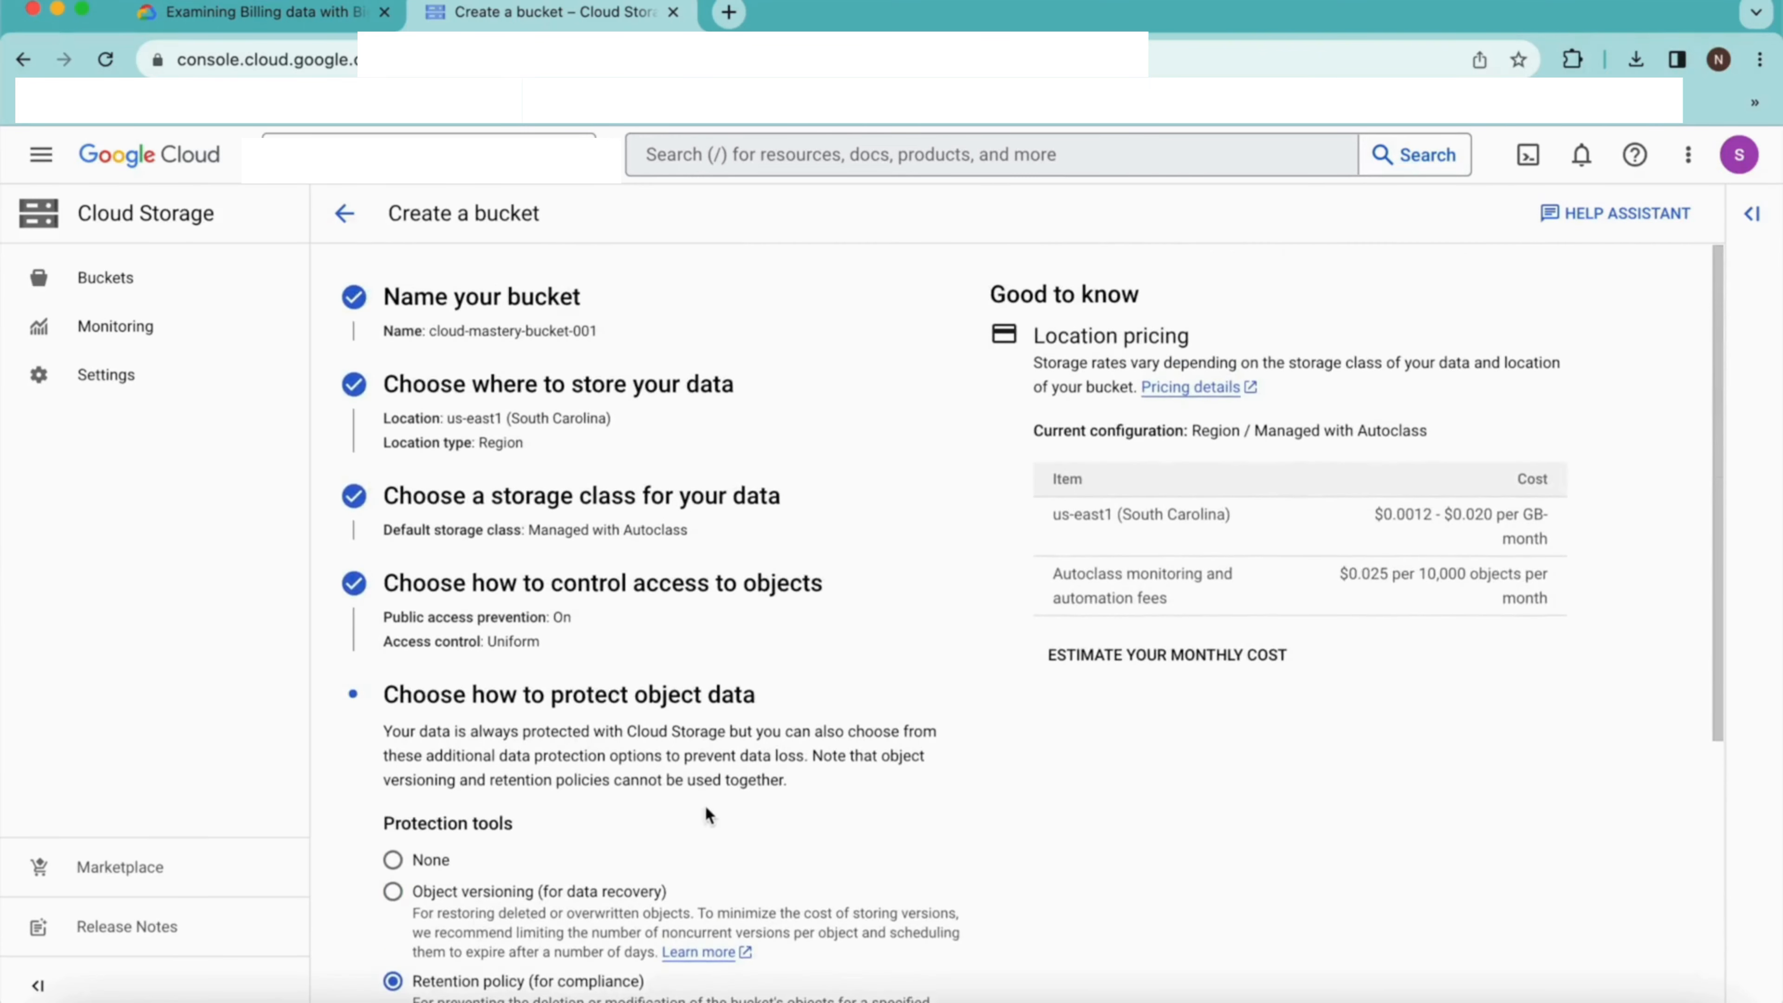
pyautogui.scroll(-8, 706, 815)
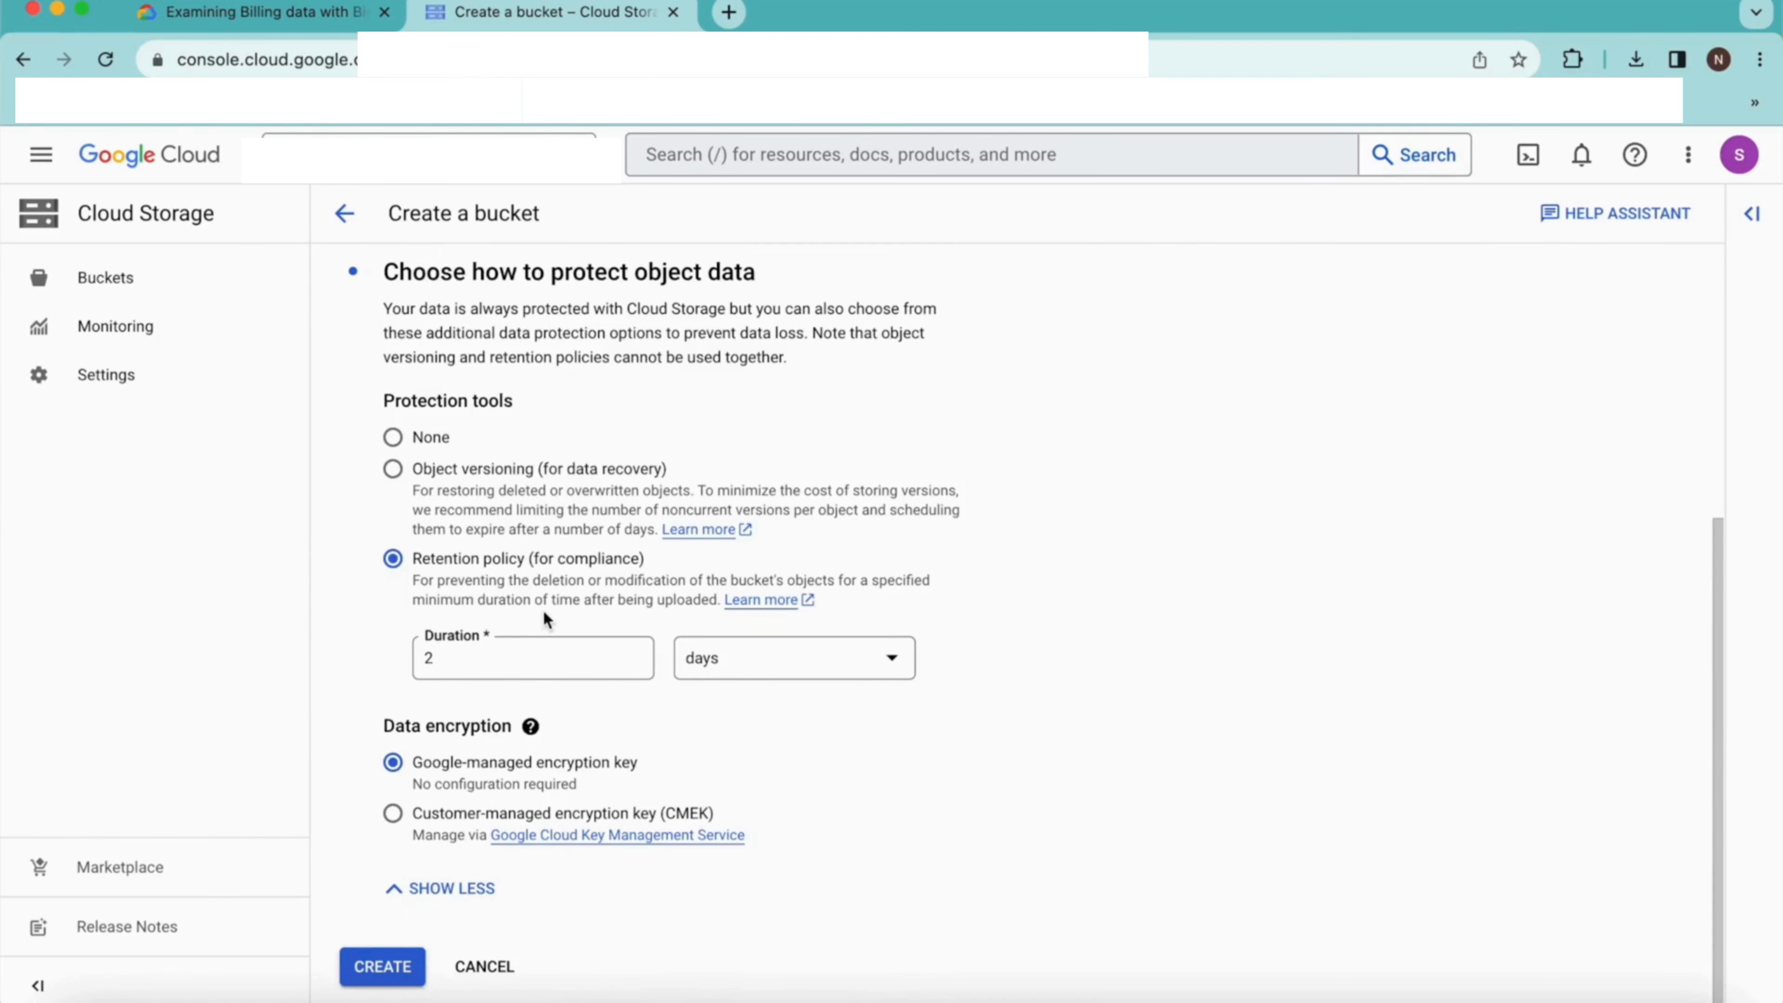
pyautogui.click(386, 964)
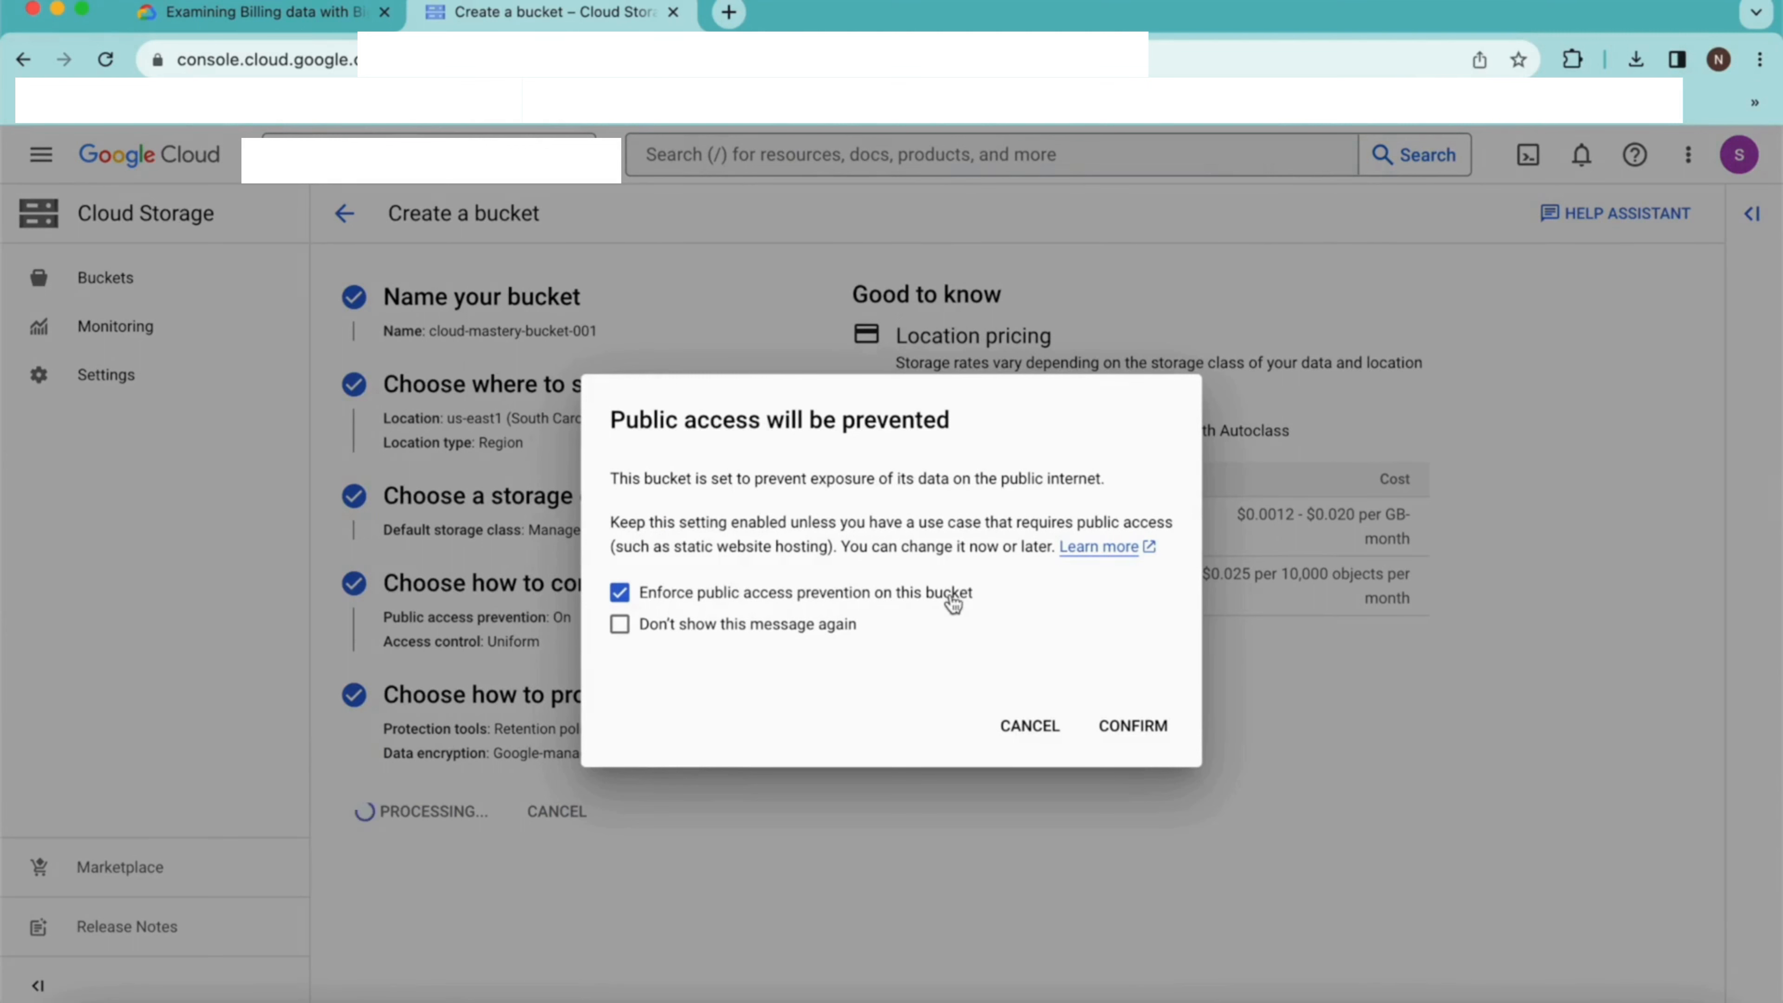
pyautogui.click(1102, 722)
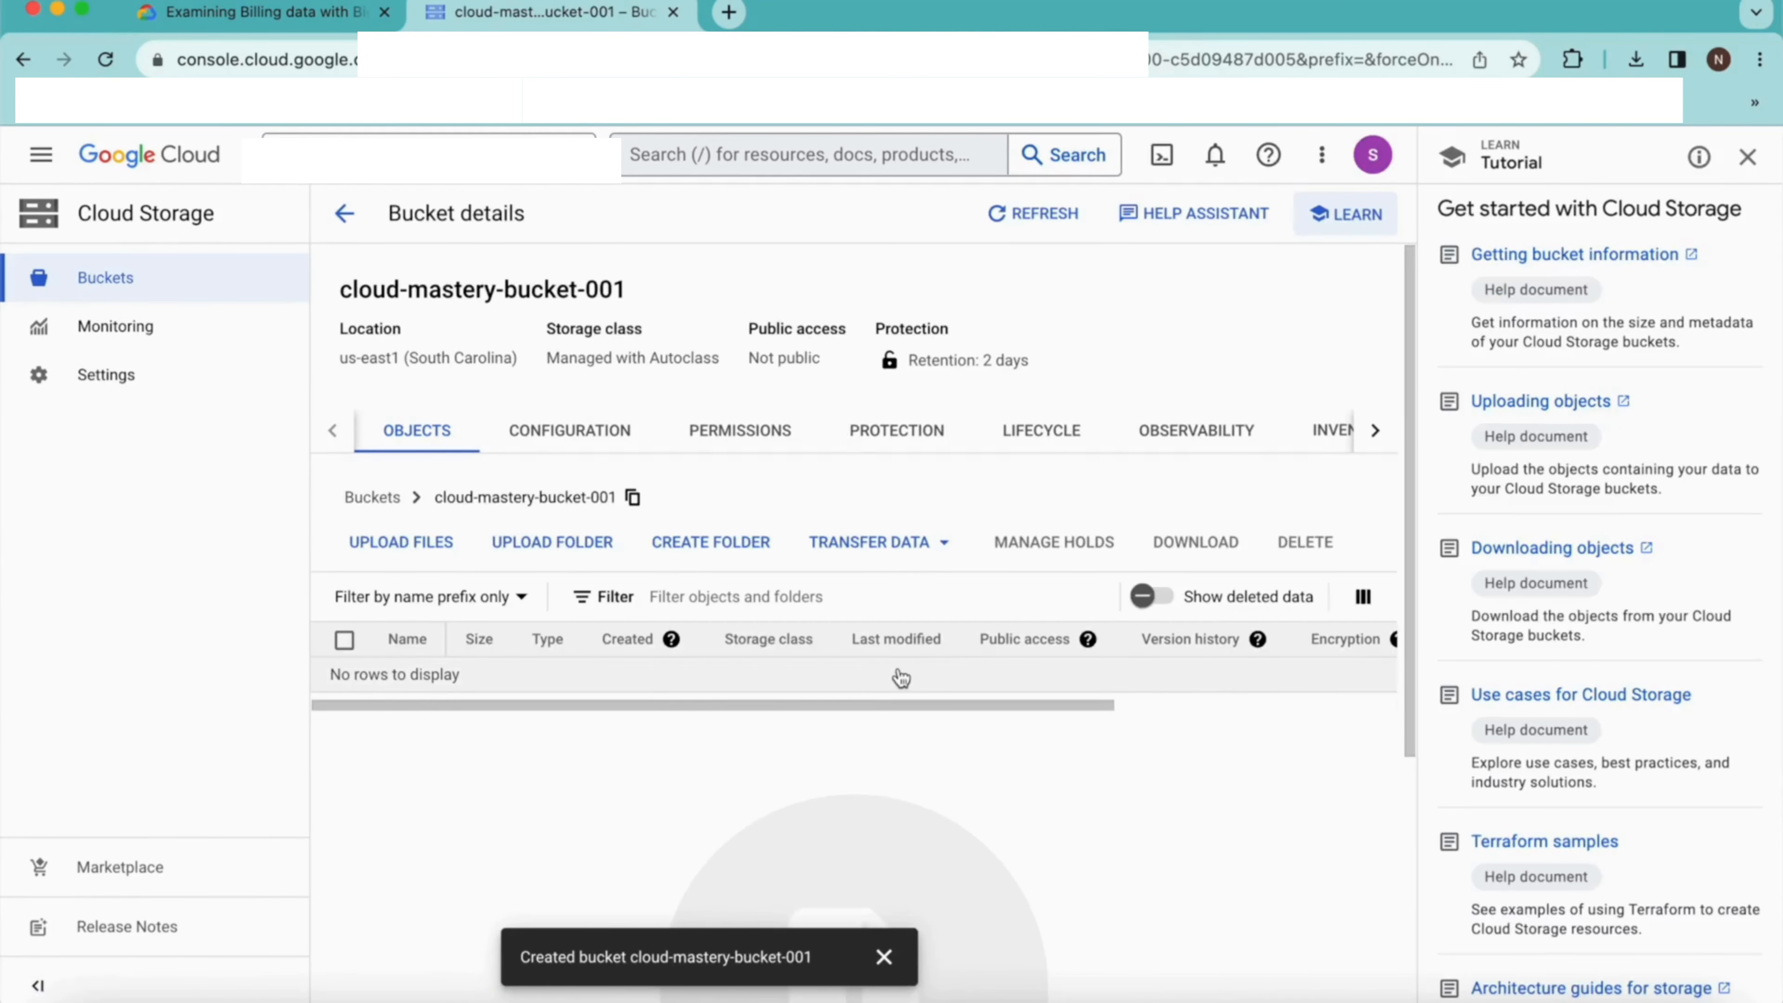
pyautogui.click(1747, 156)
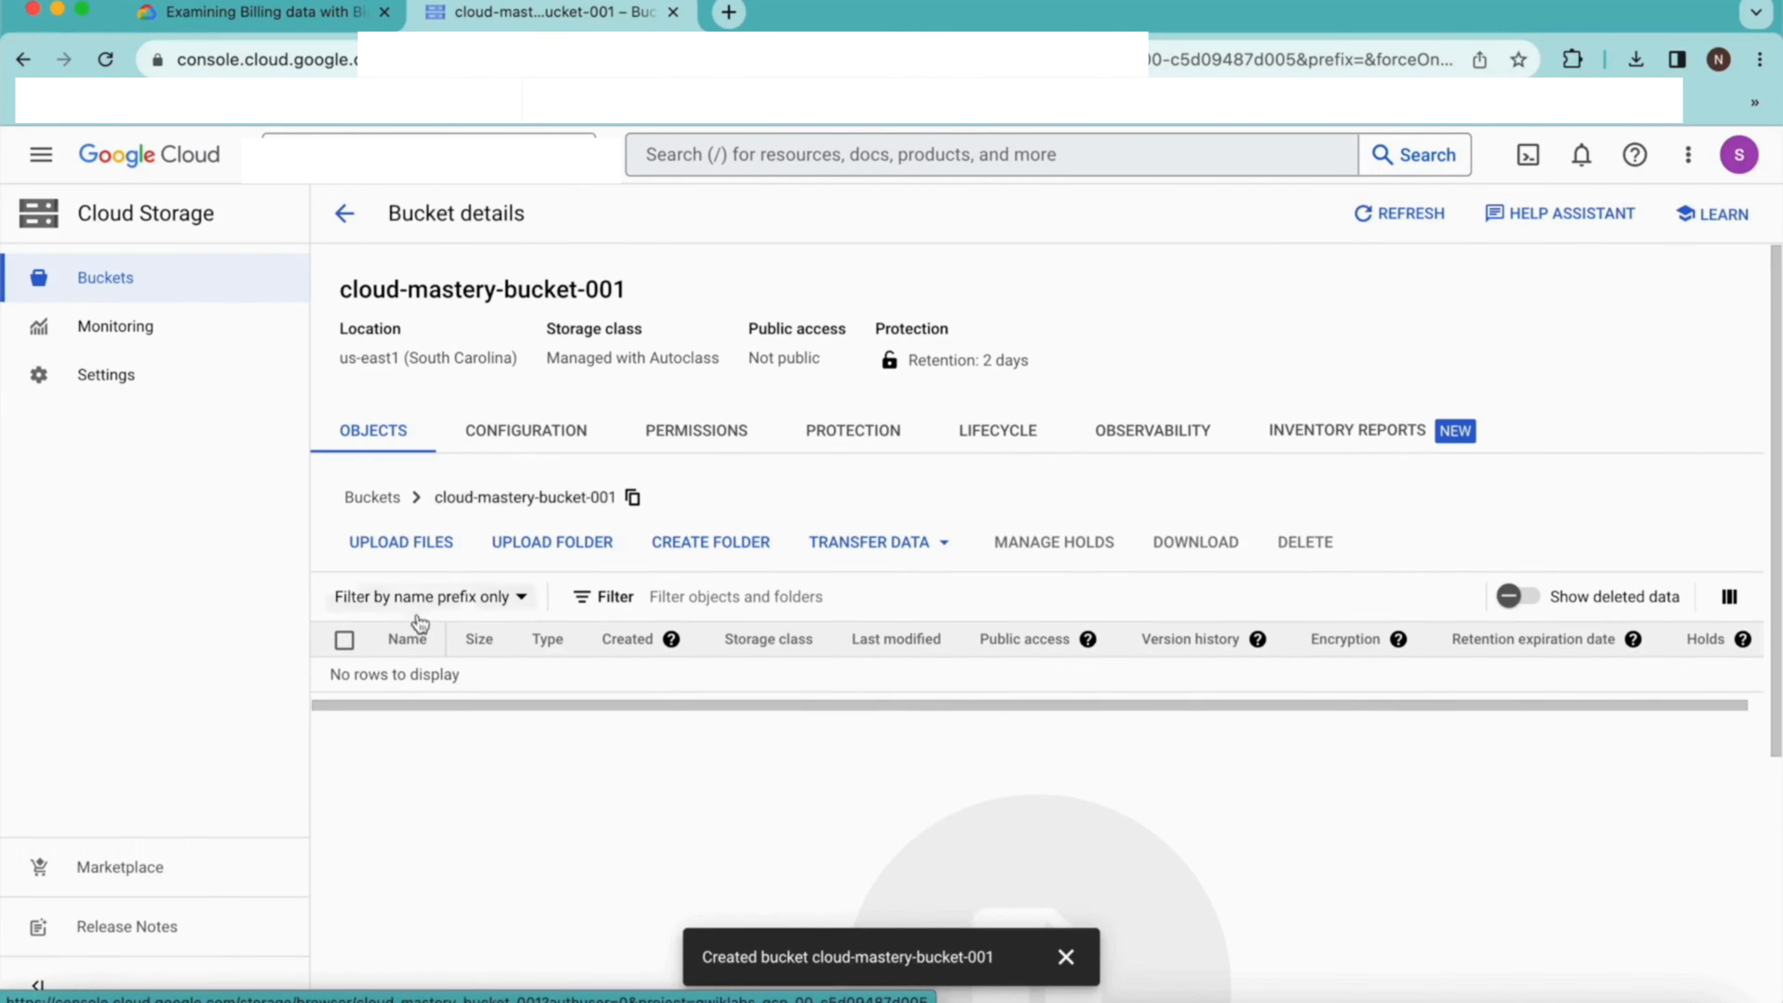
# Reopen cloud-mastery-bucket-001 from the bucket list and review its configuration details, including permissions and protection settings.
pyautogui.click(372, 497)
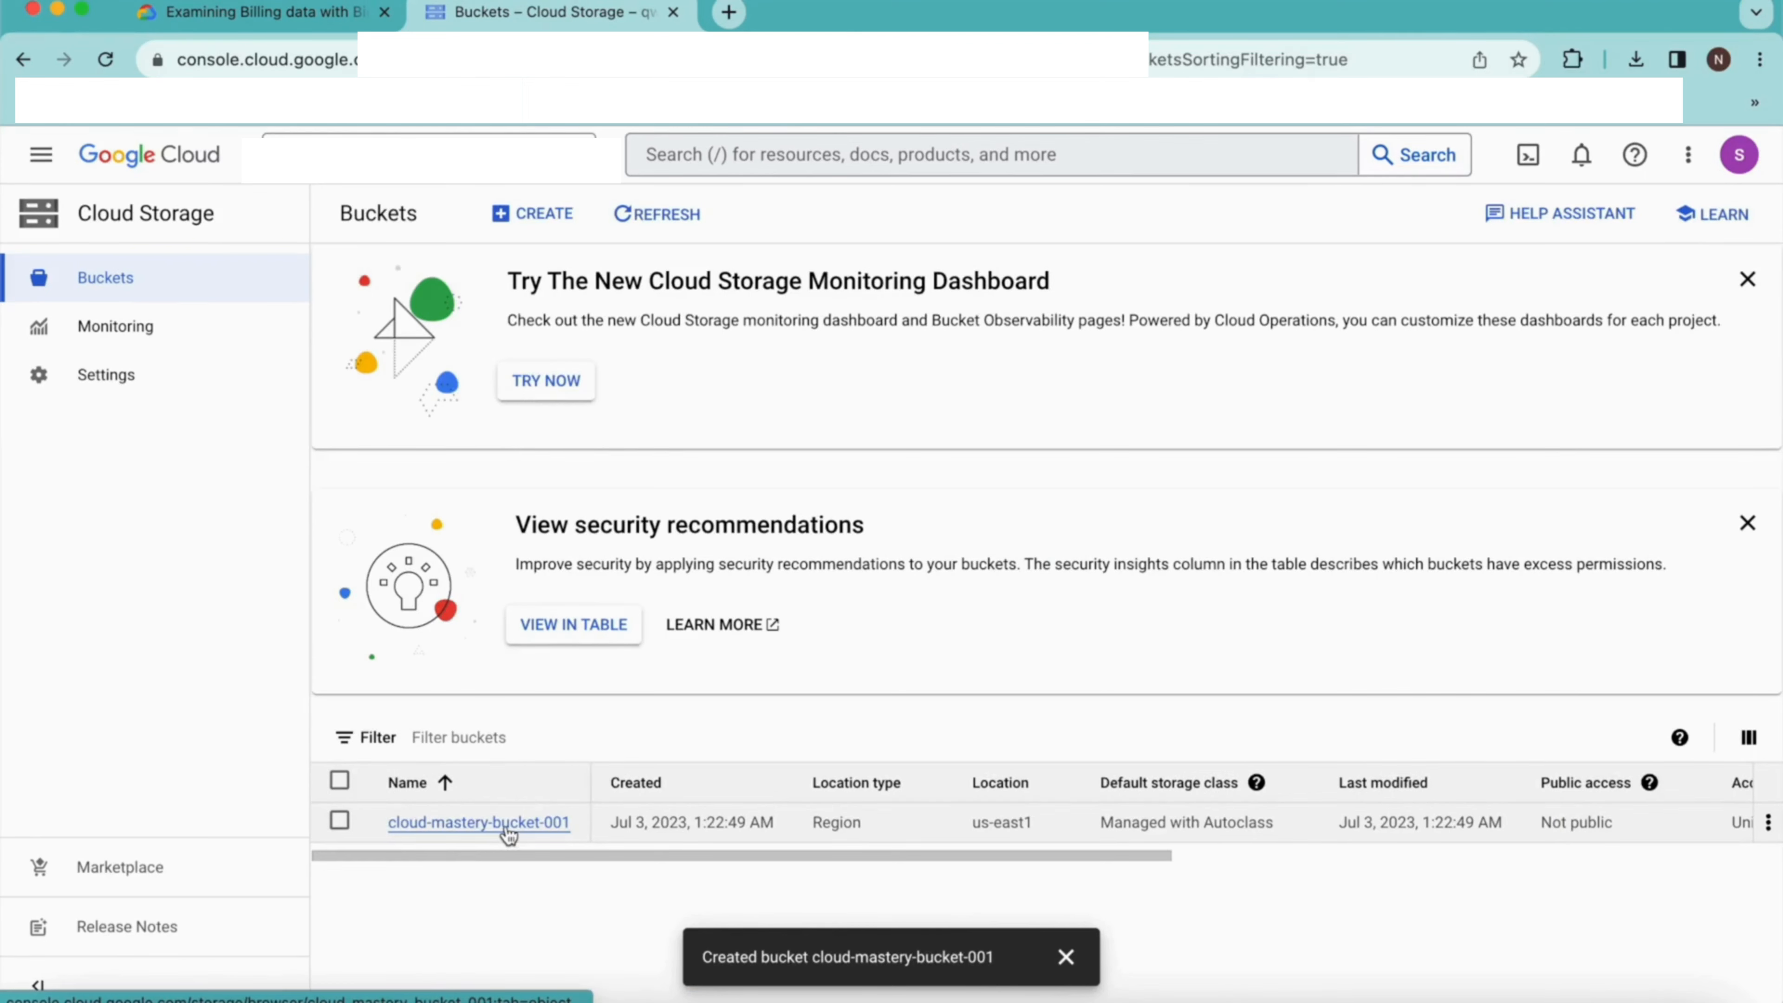
pyautogui.click(492, 823)
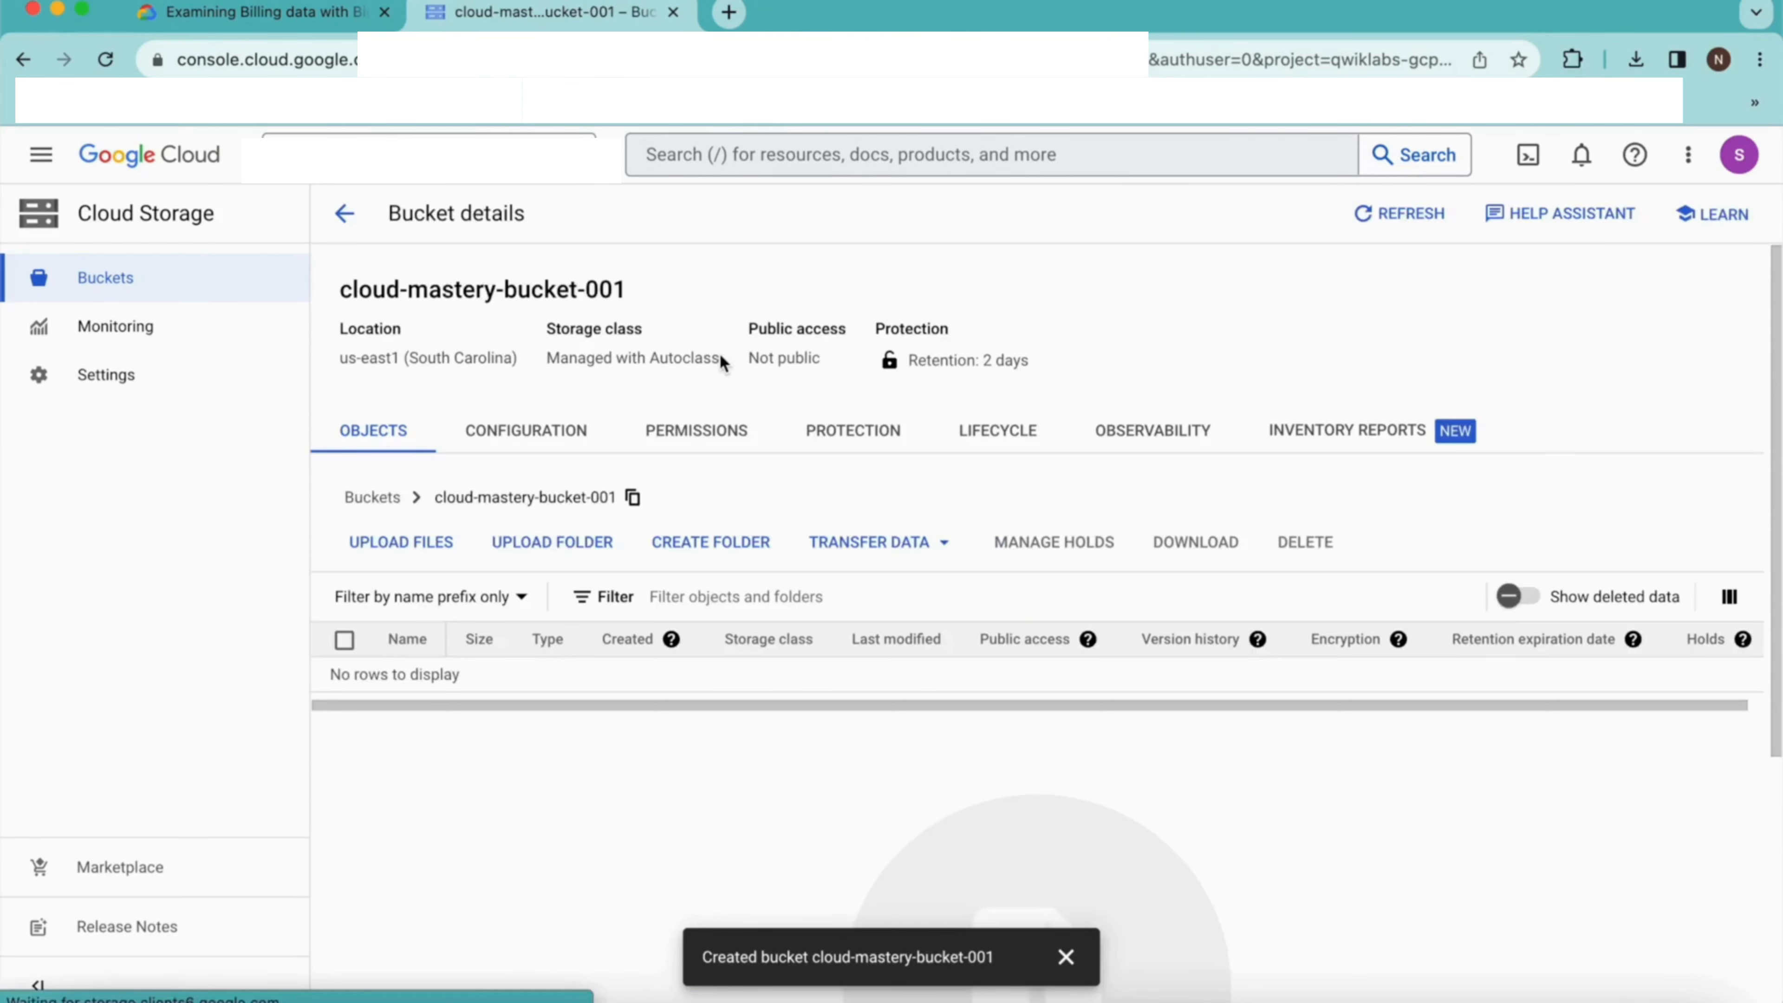
pyautogui.click(539, 431)
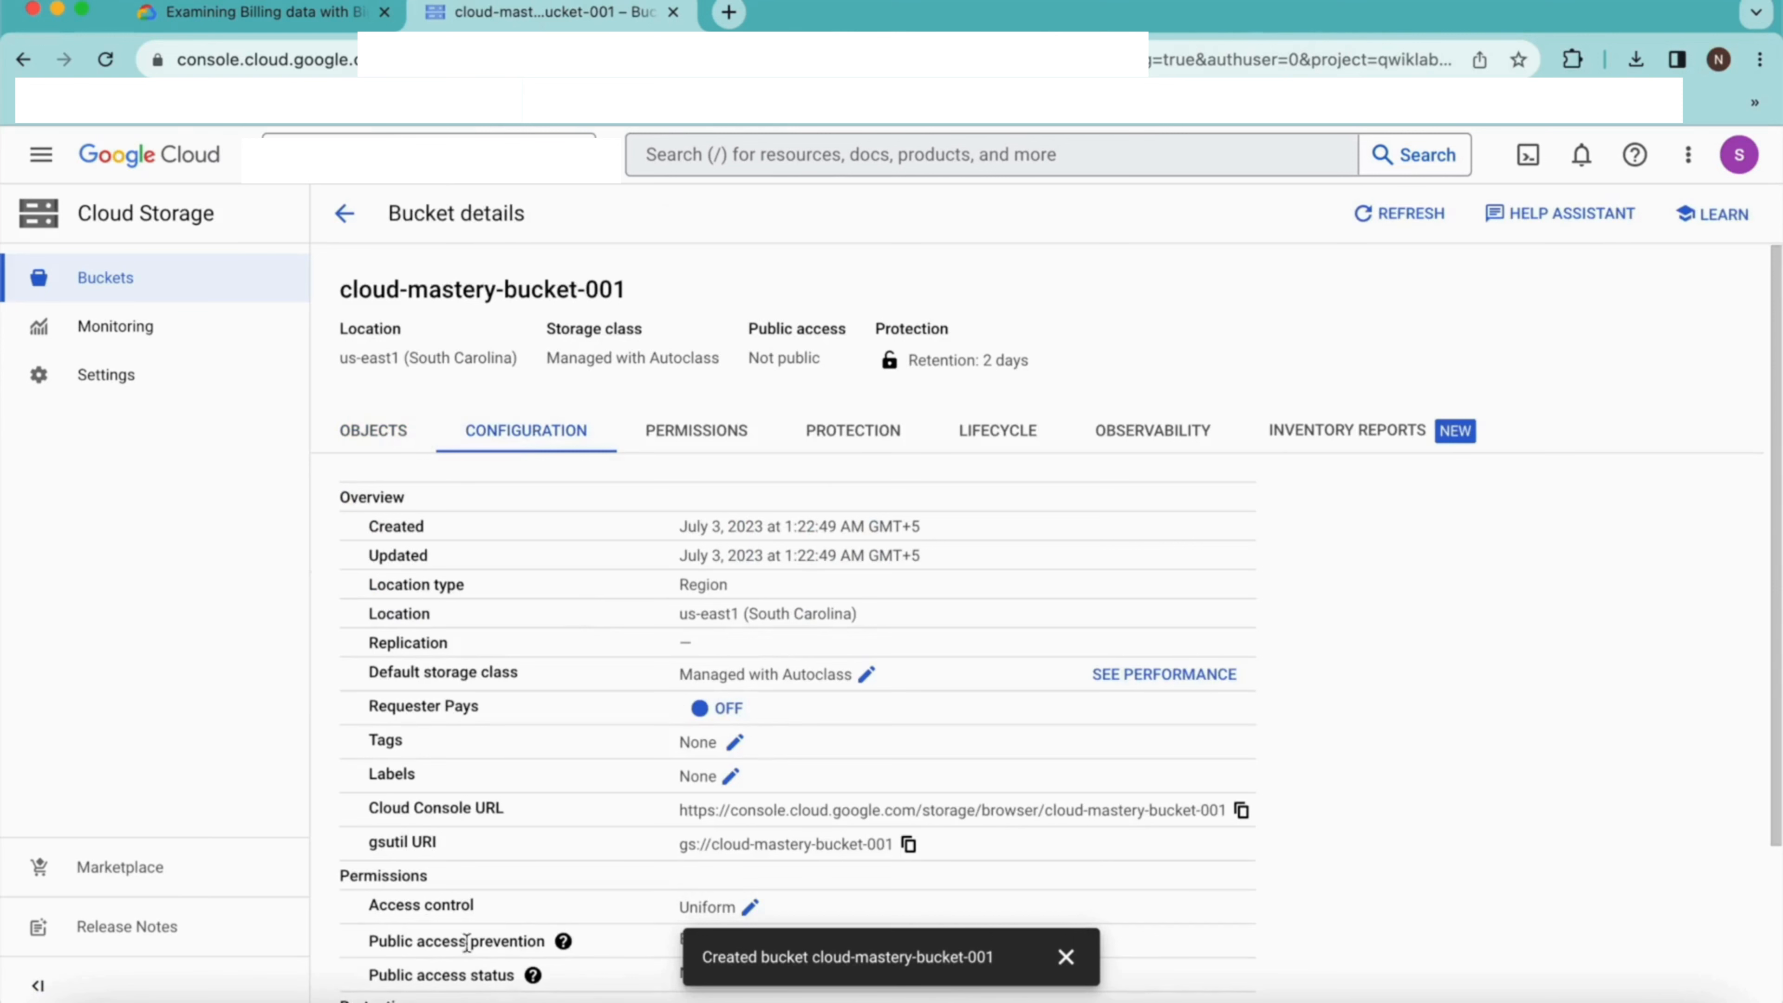
pyautogui.scroll(-3, 1046, 591)
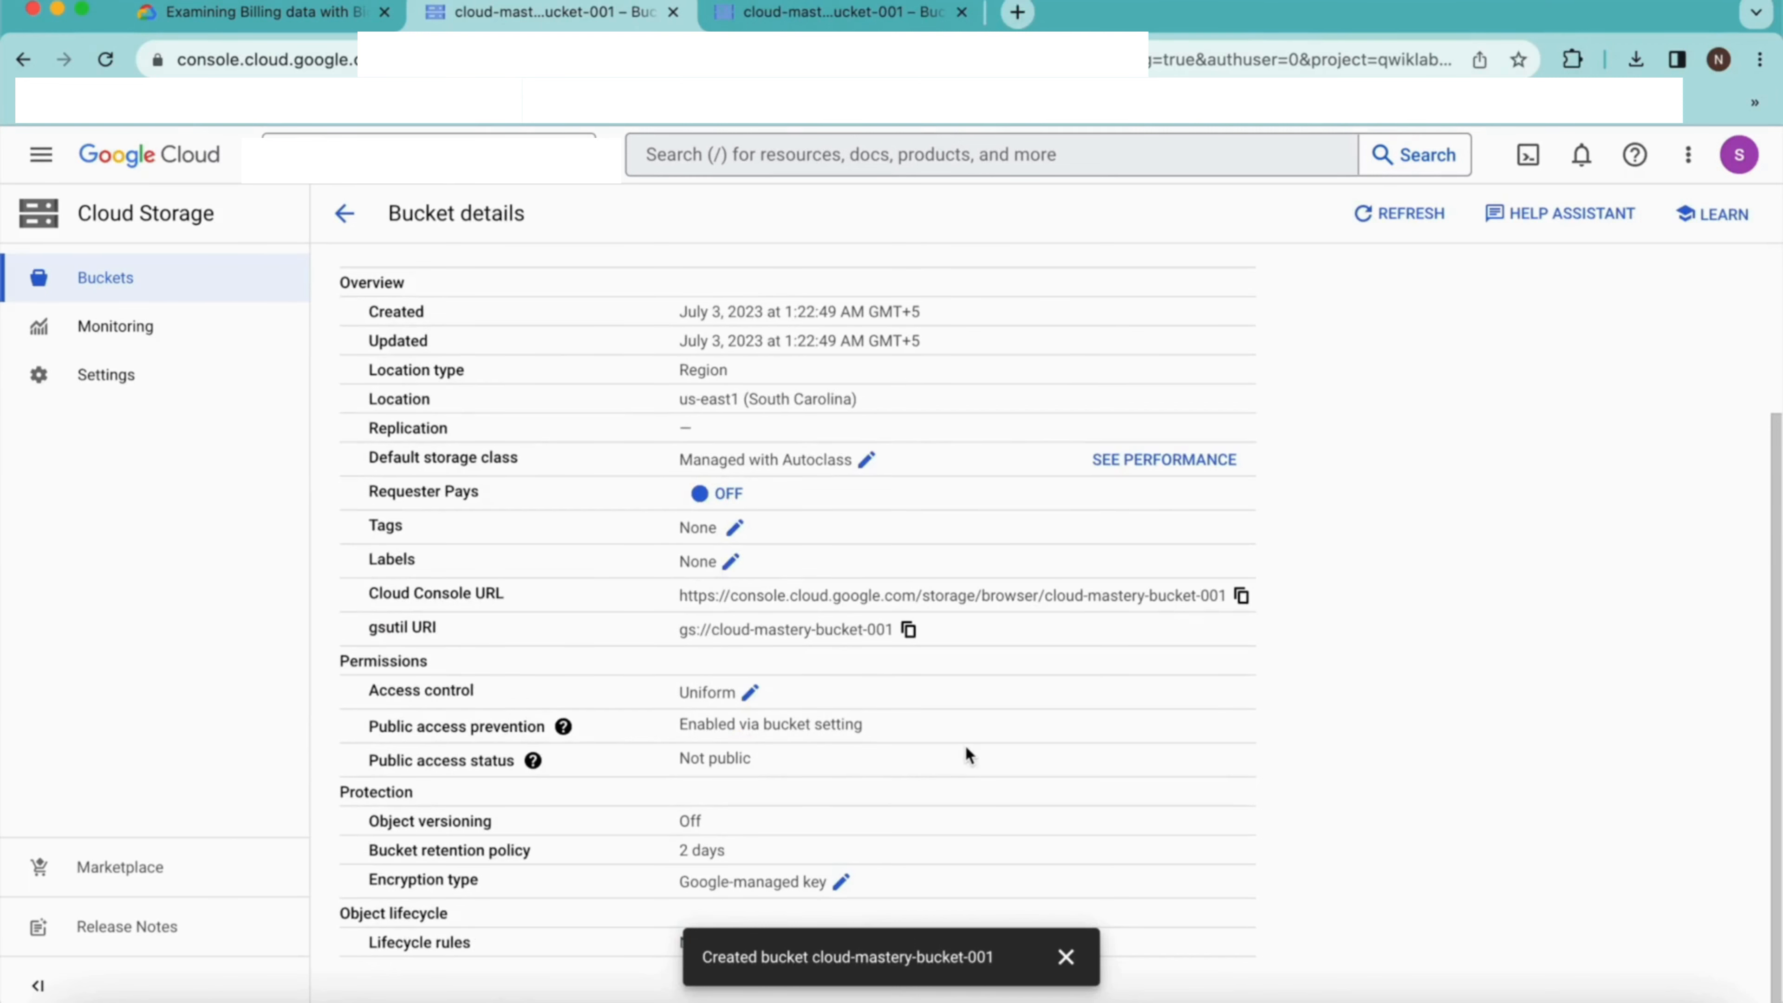
pyautogui.scroll(3, 966, 753)
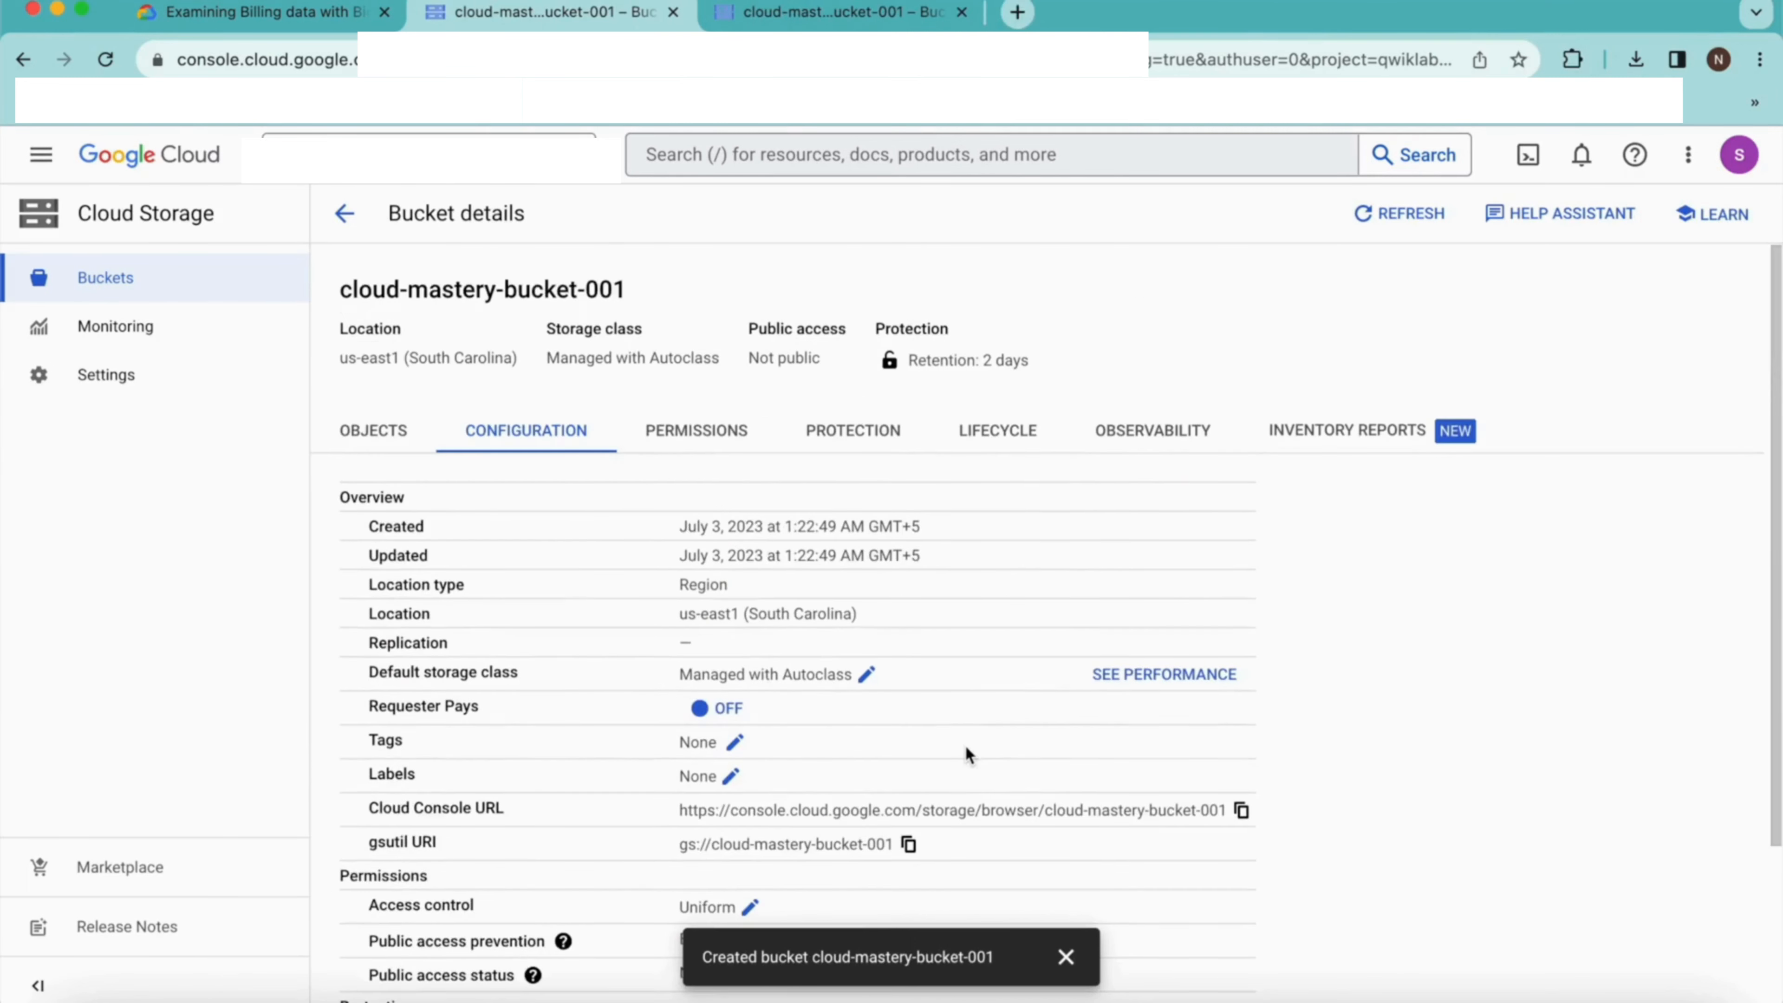
# Examine the bucket's permissions, protection, lifecycle, observability and inventory report pages.
pyautogui.click(715, 441)
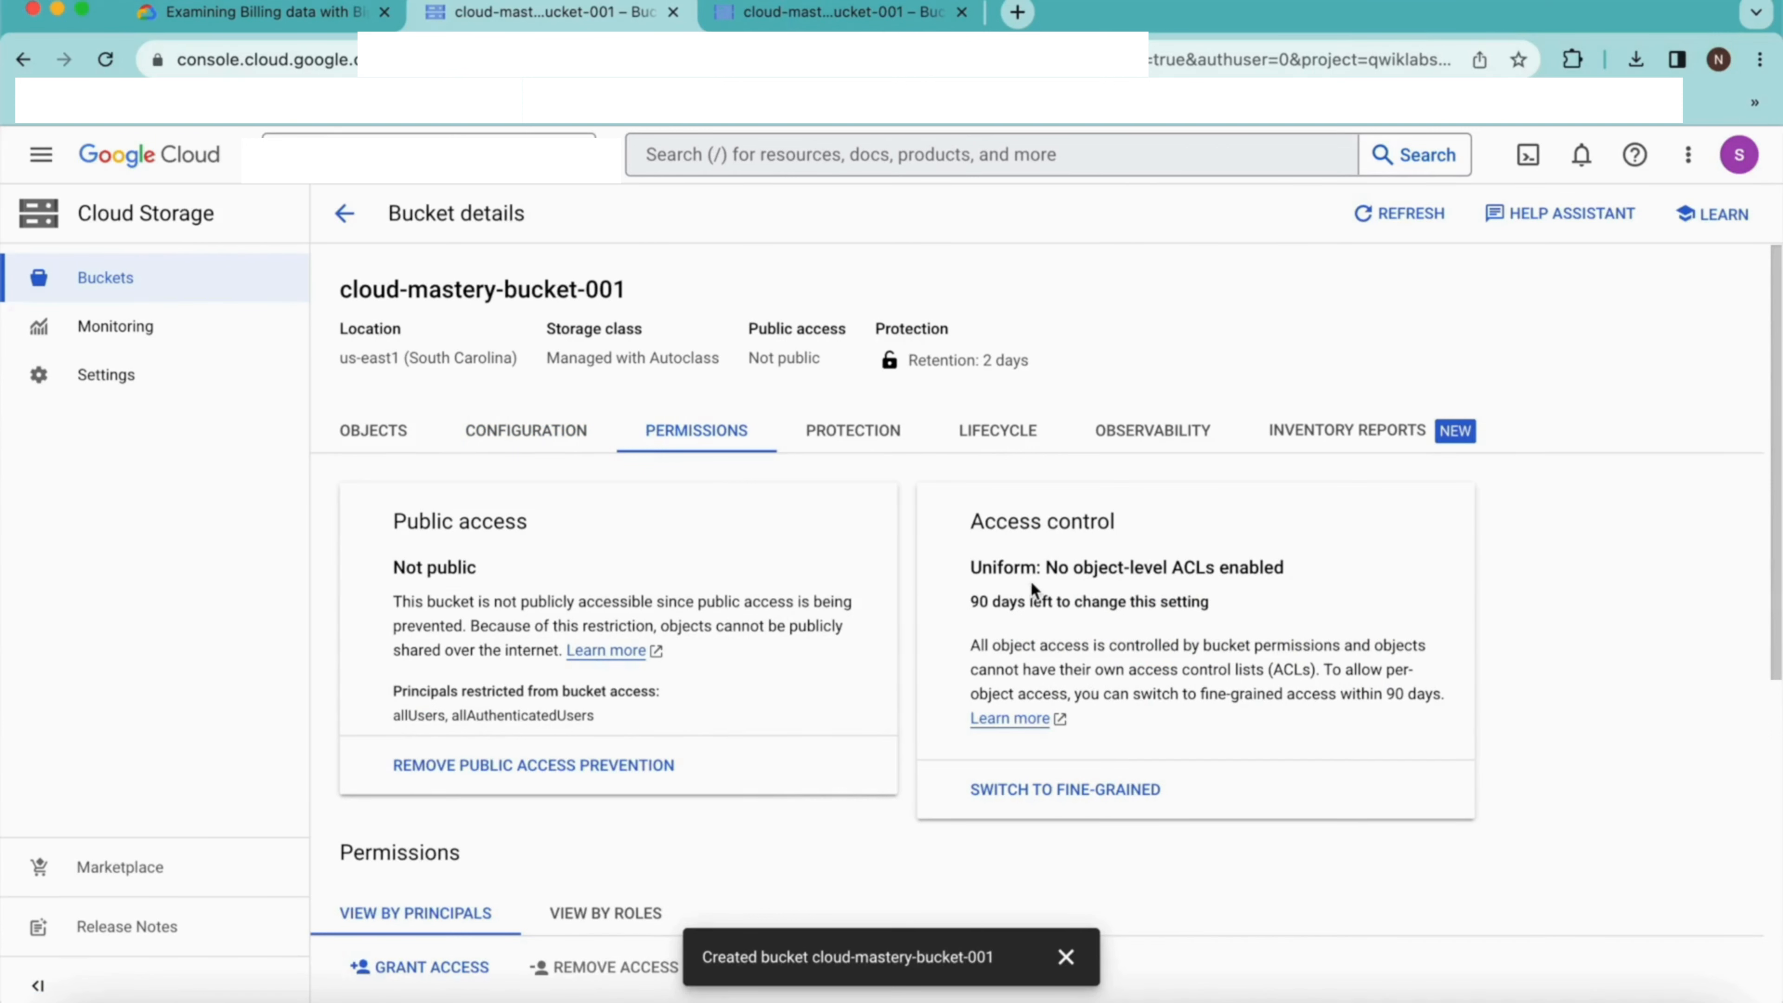
pyautogui.click(879, 430)
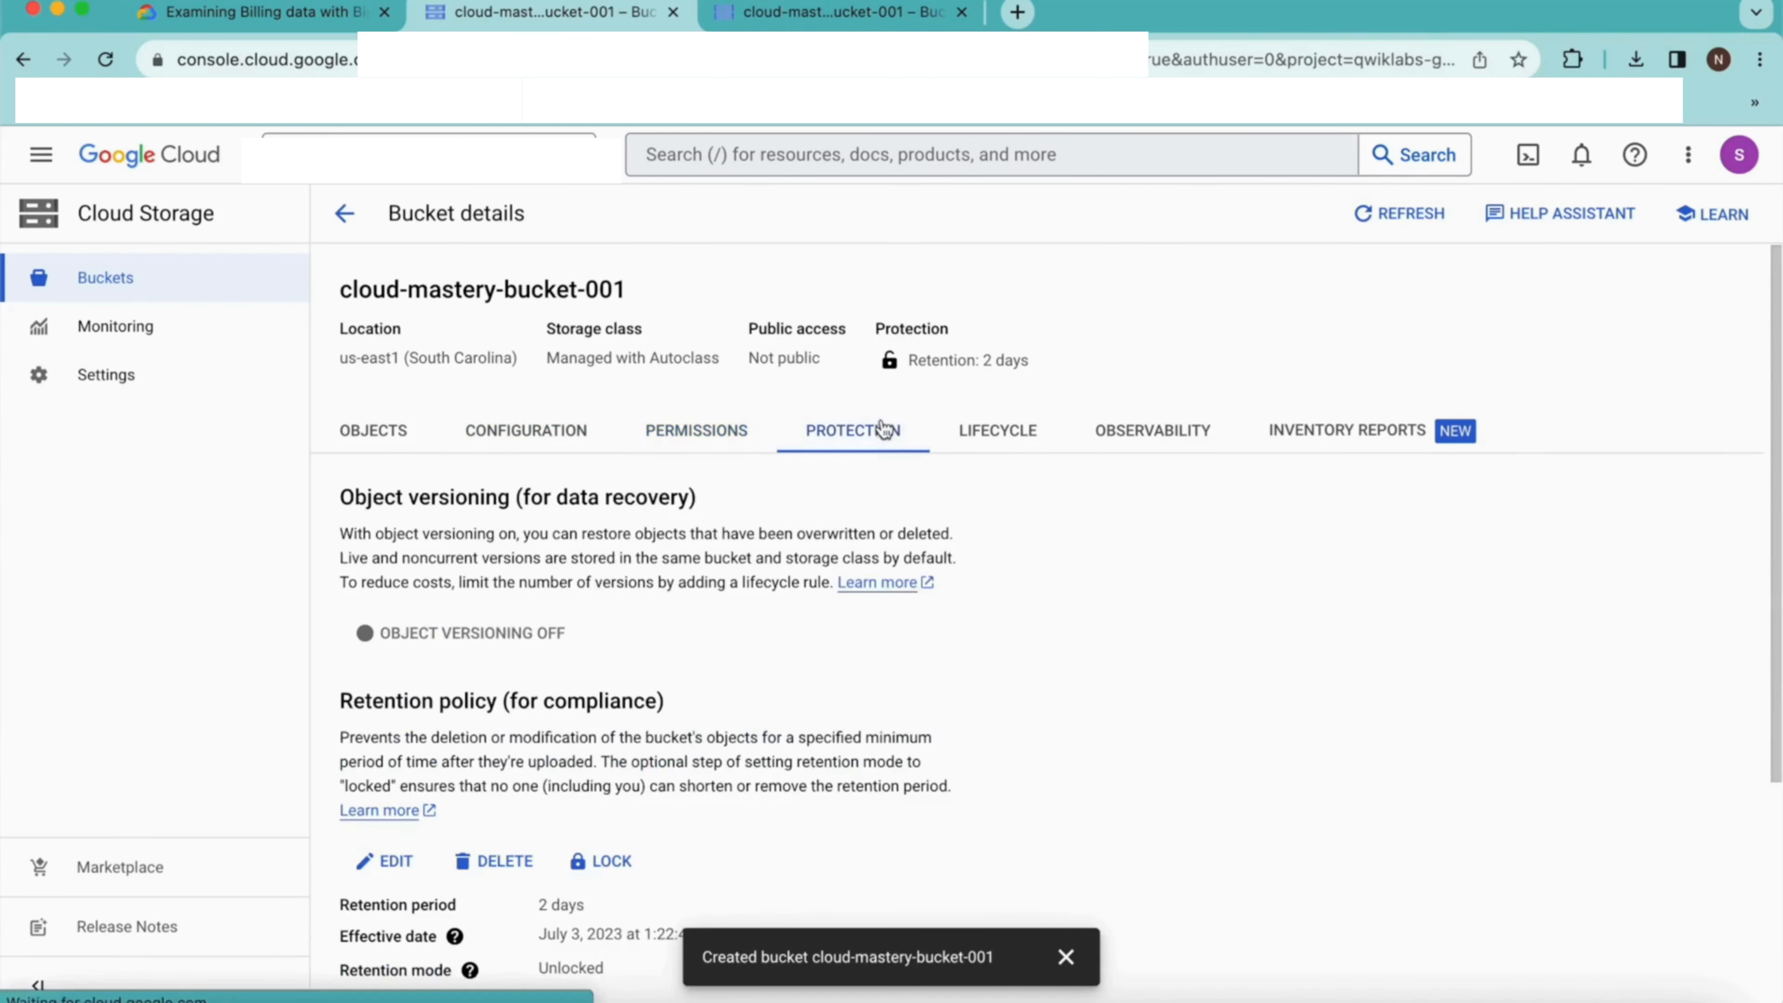
pyautogui.scroll(-2, 923, 701)
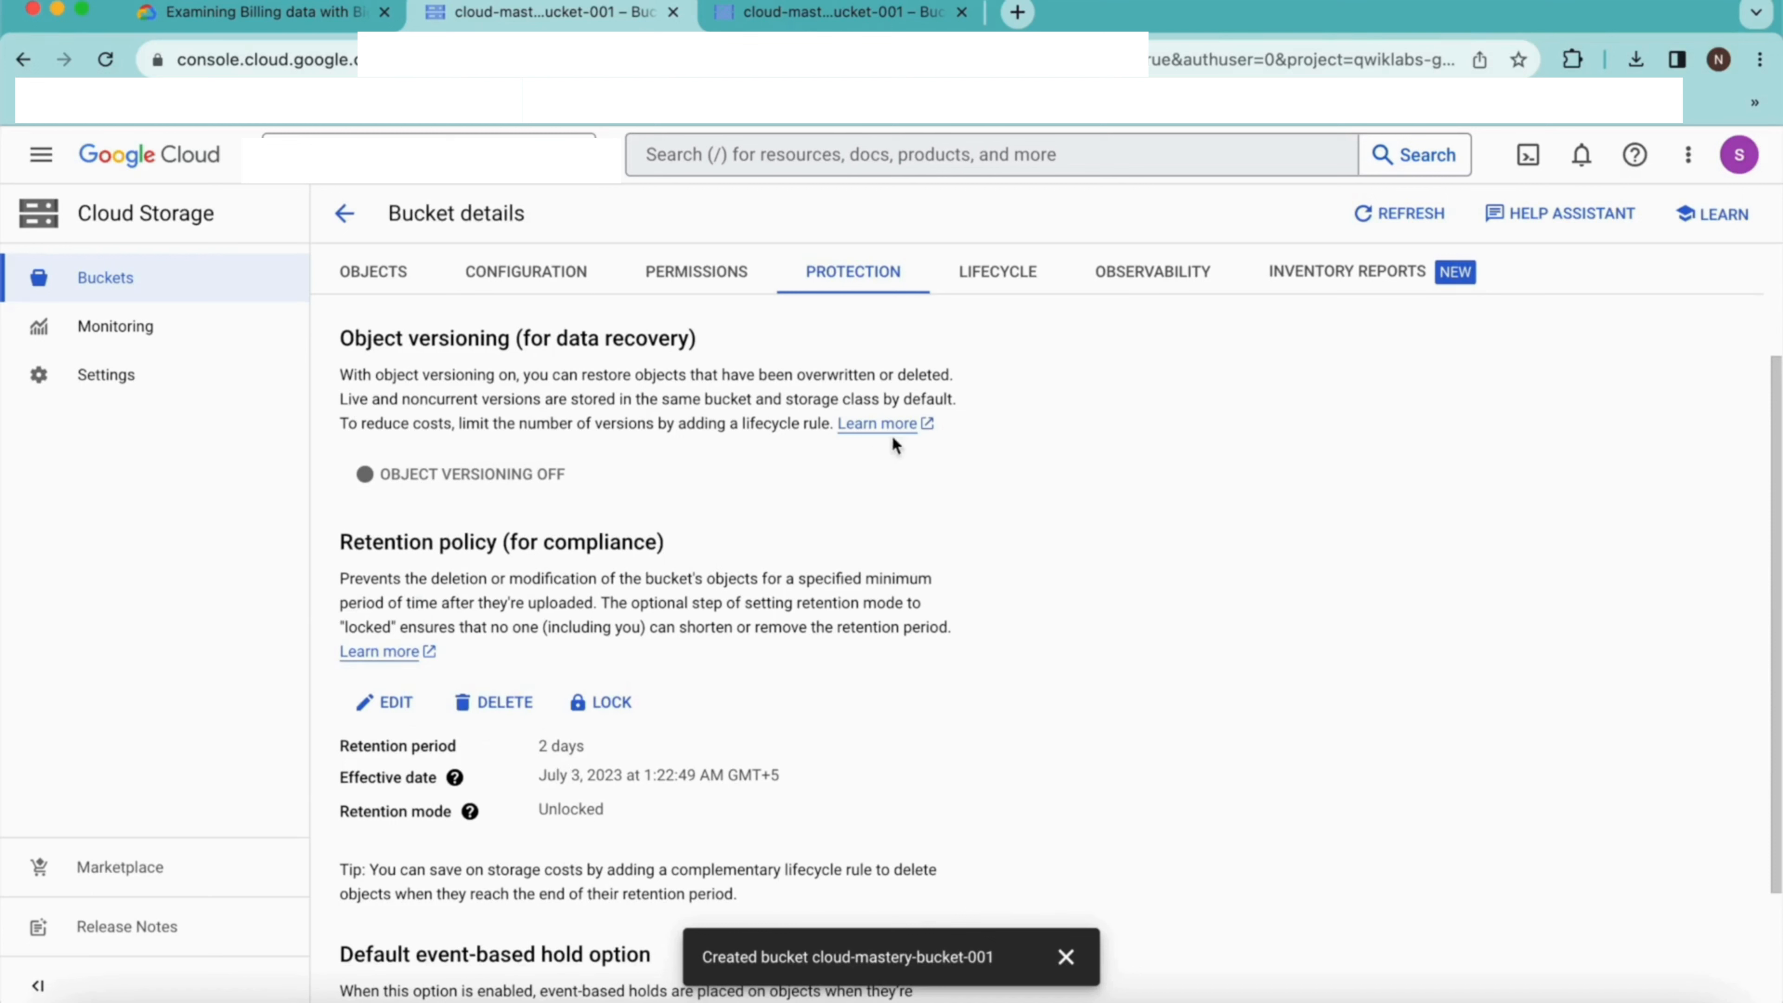
pyautogui.click(1007, 276)
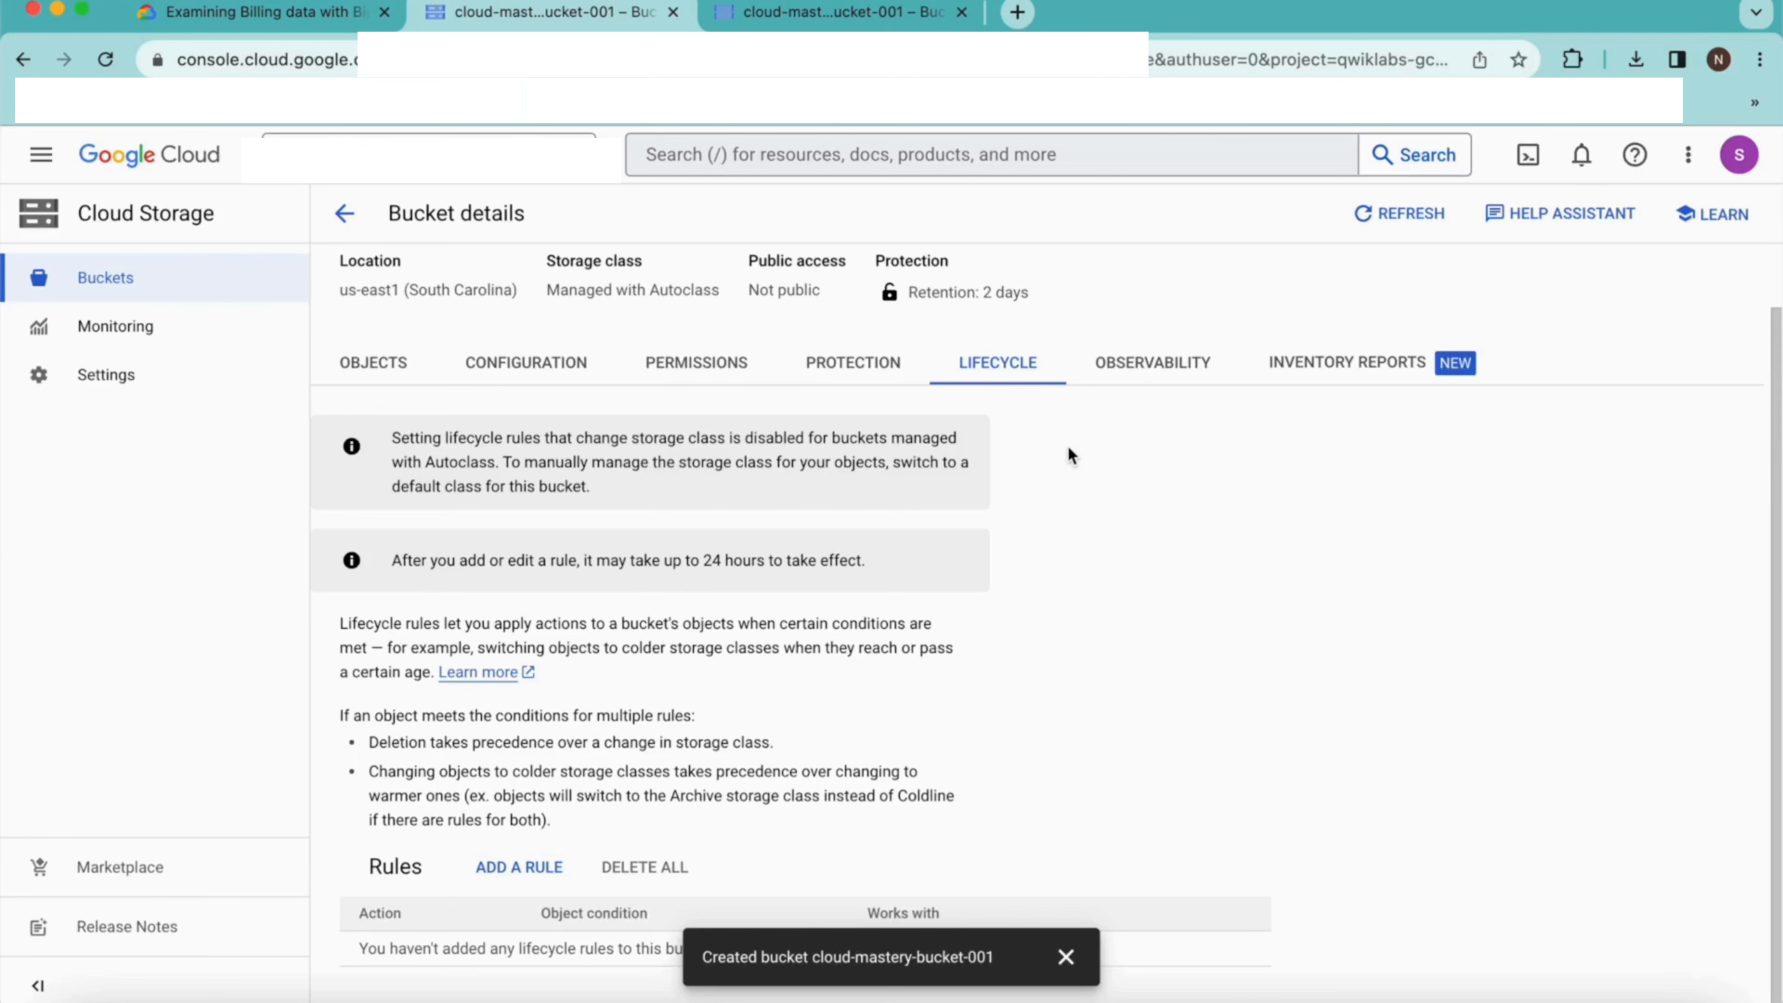
pyautogui.click(1166, 369)
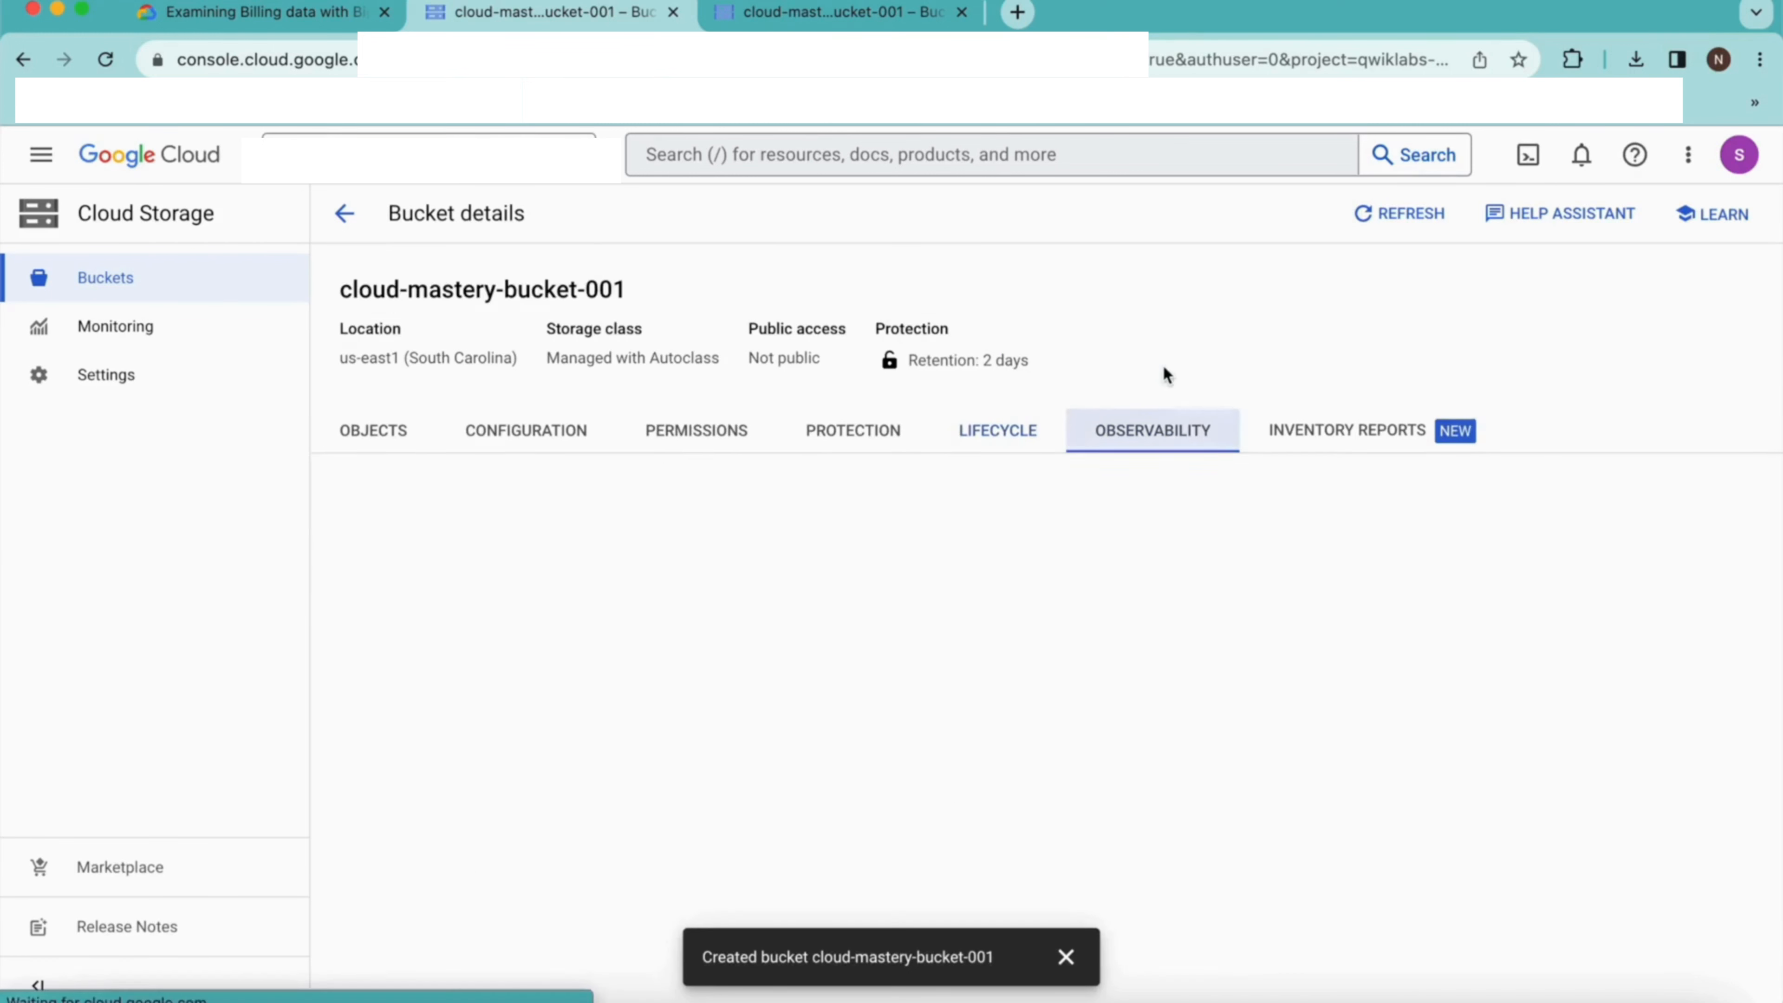
pyautogui.click(1343, 431)
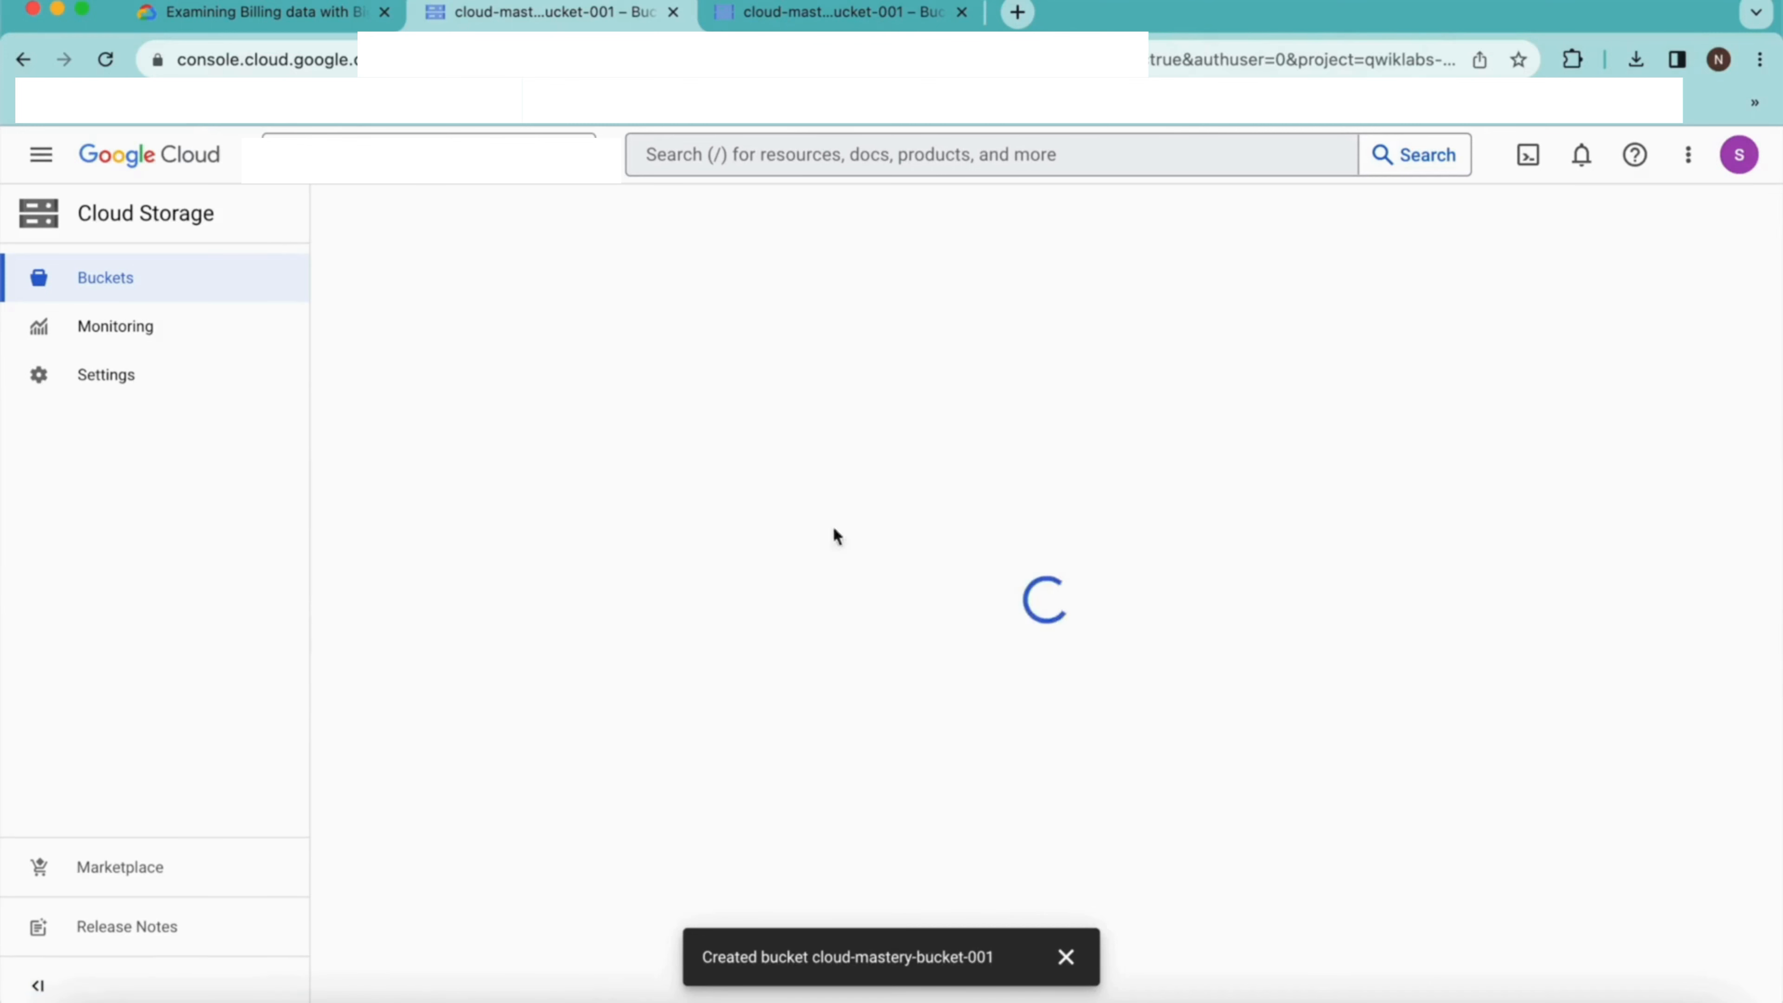